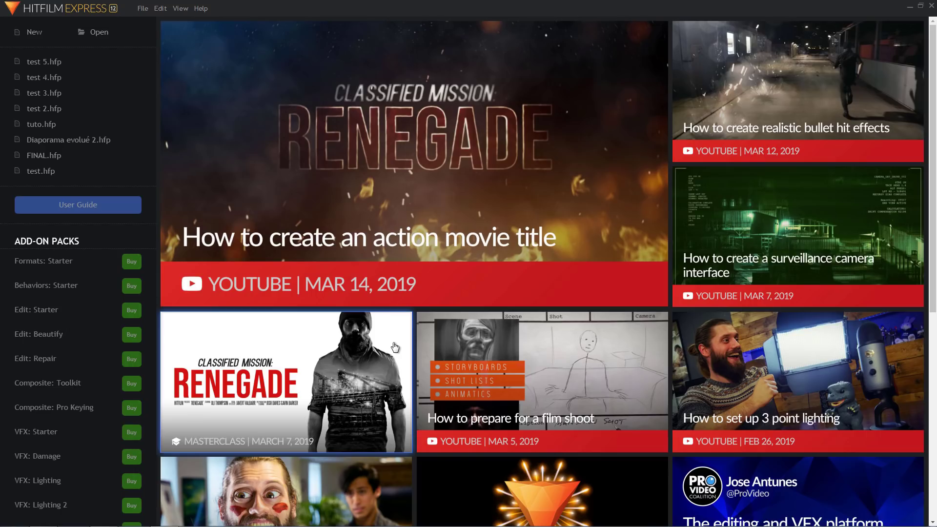
# Create a 1080p Full HD project at 30 fps and import the four video clips from the RUSHS 3 folder
pyautogui.click(29, 34)
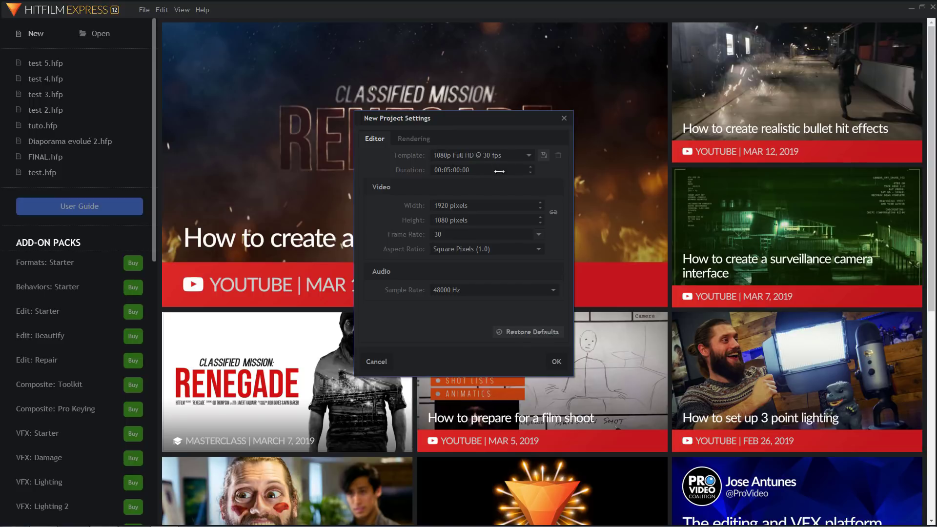
pyautogui.click(560, 363)
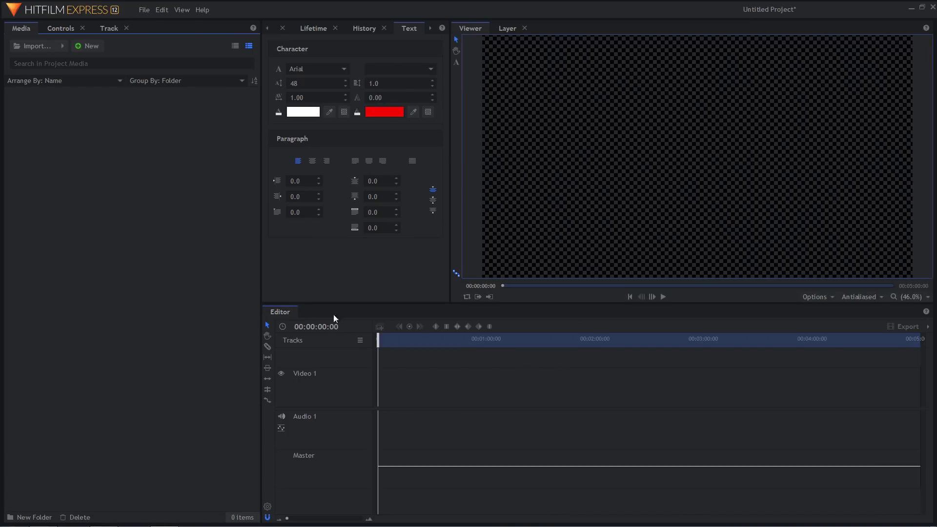
pyautogui.click(44, 518)
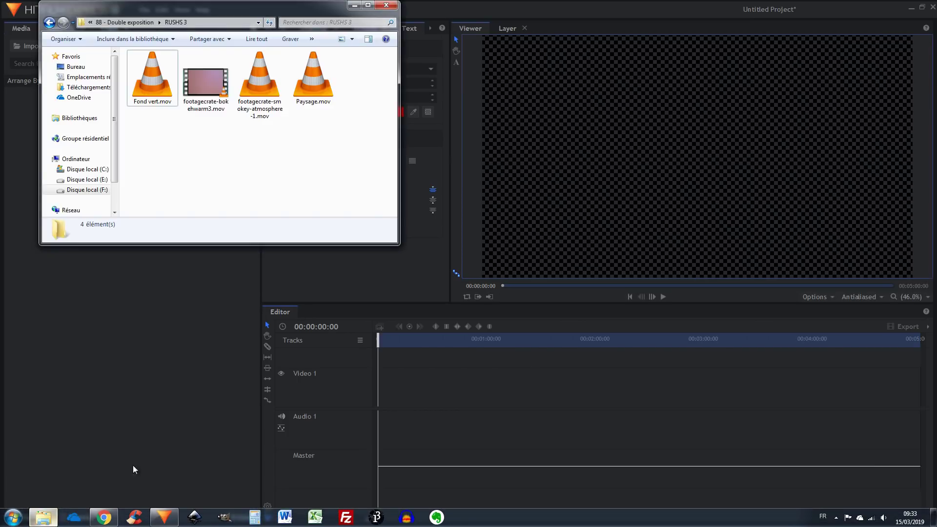
pyautogui.moveTo(344, 157); pyautogui.dragTo(109, 309)
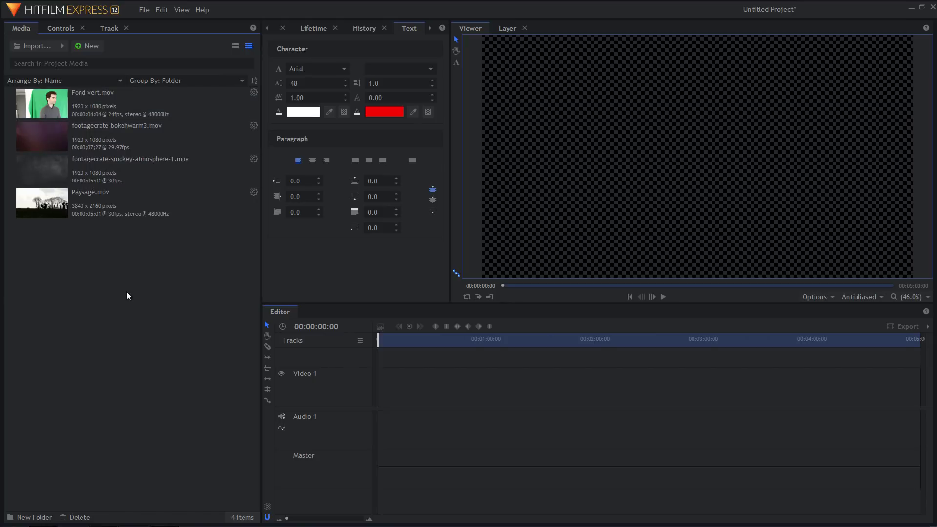
# Create a media folder named RUSHS and move all four imported clips into it
pyautogui.rightClick(65, 277)
pyautogui.moveTo(92, 283)
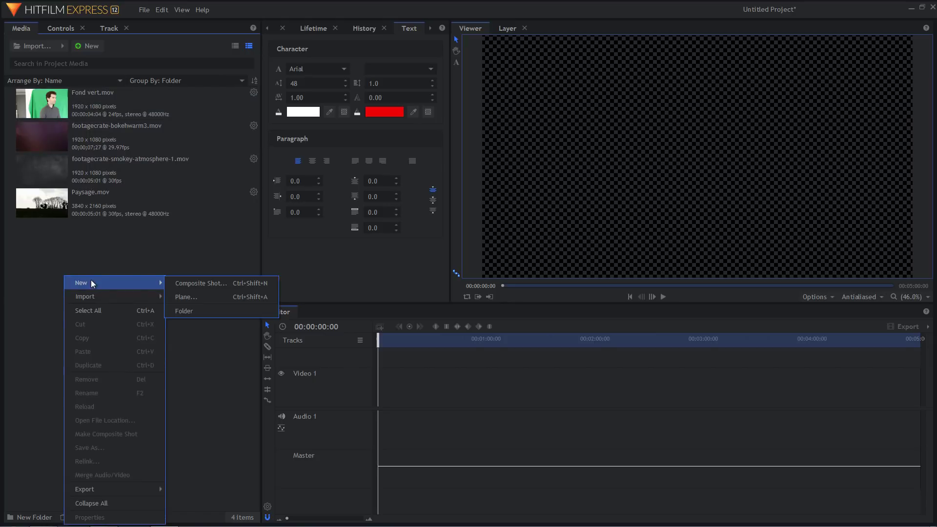
pyautogui.click(205, 310)
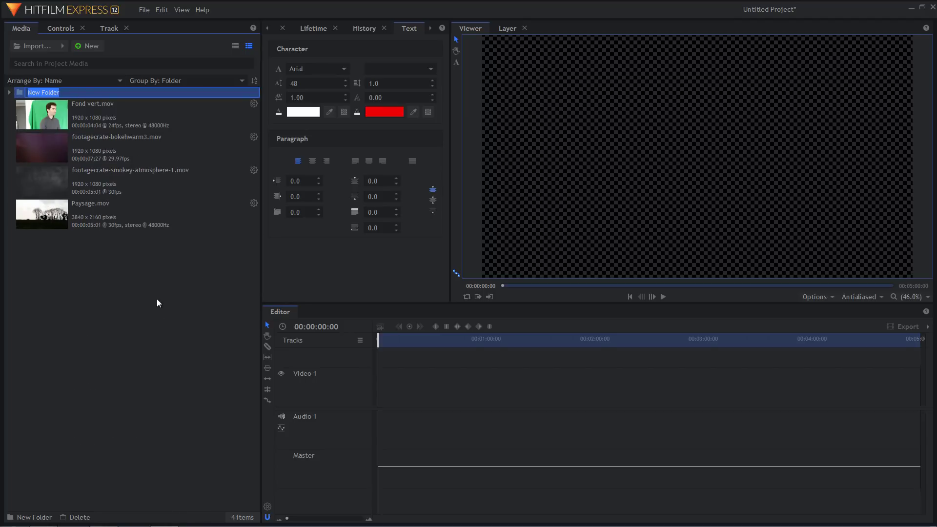
pyautogui.write('RUSHS')
pyautogui.press('Return')
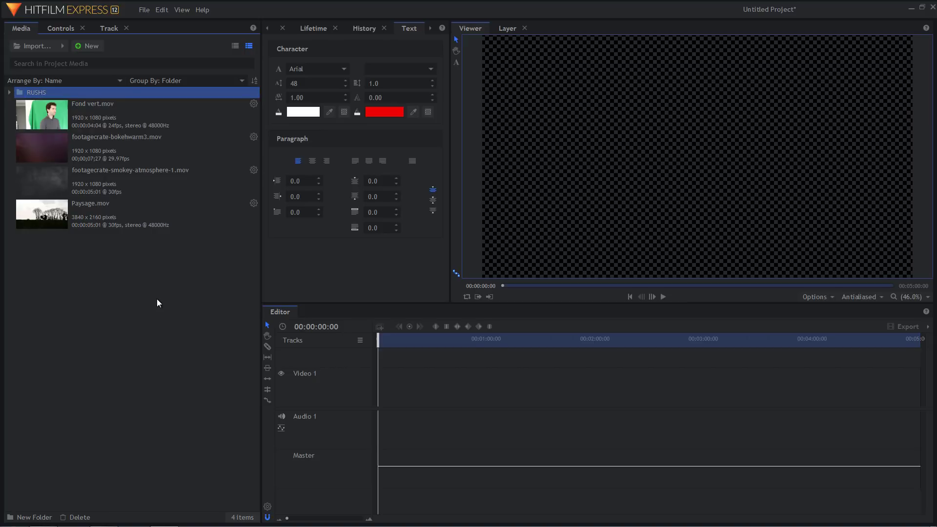
pyautogui.moveTo(148, 274); pyautogui.dragTo(43, 96)
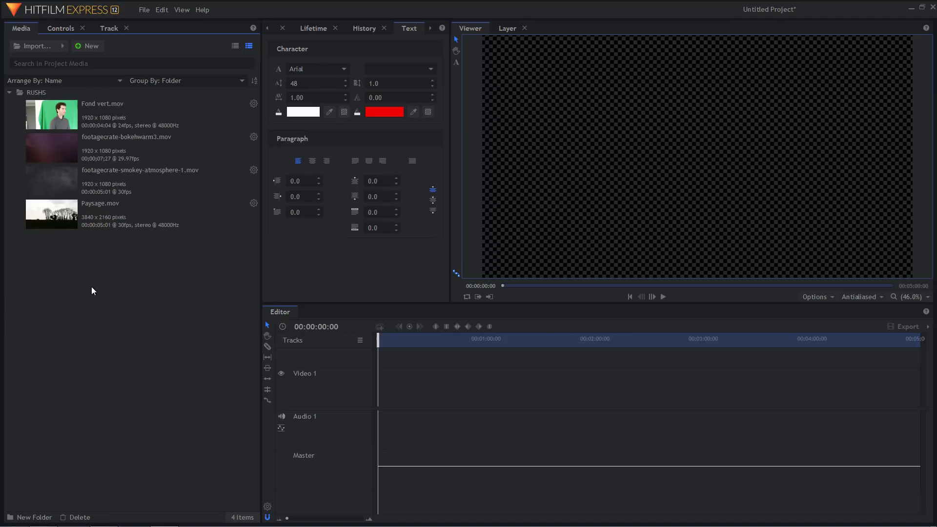
# Create a 1080p Full HD, 30 fps composite shot named Matte and add Fond vert.mov to its timeline
pyautogui.rightClick(76, 313)
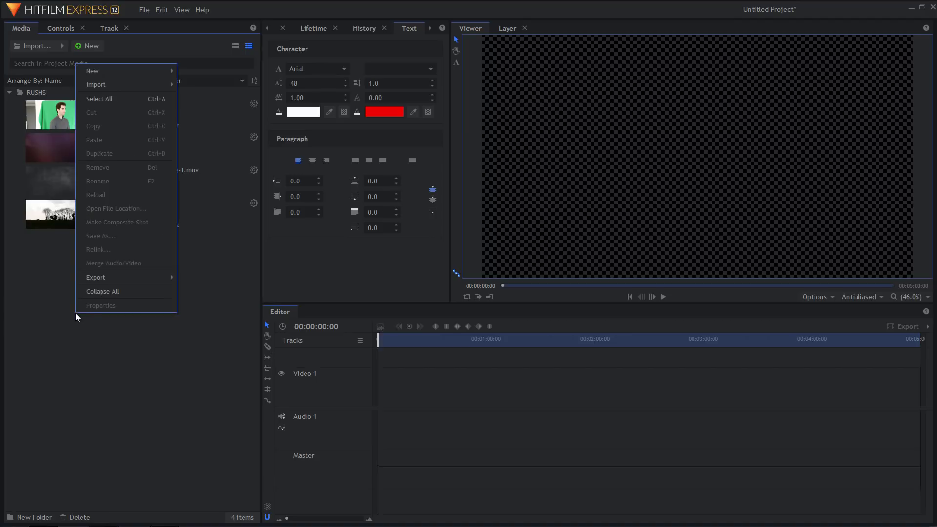
pyautogui.moveTo(110, 74)
pyautogui.click(200, 71)
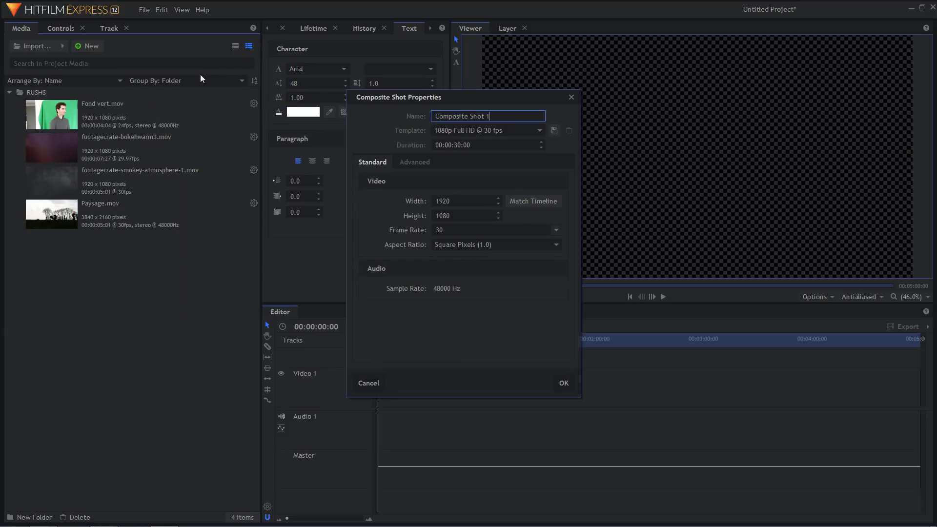
pyautogui.tripleClick(497, 113)
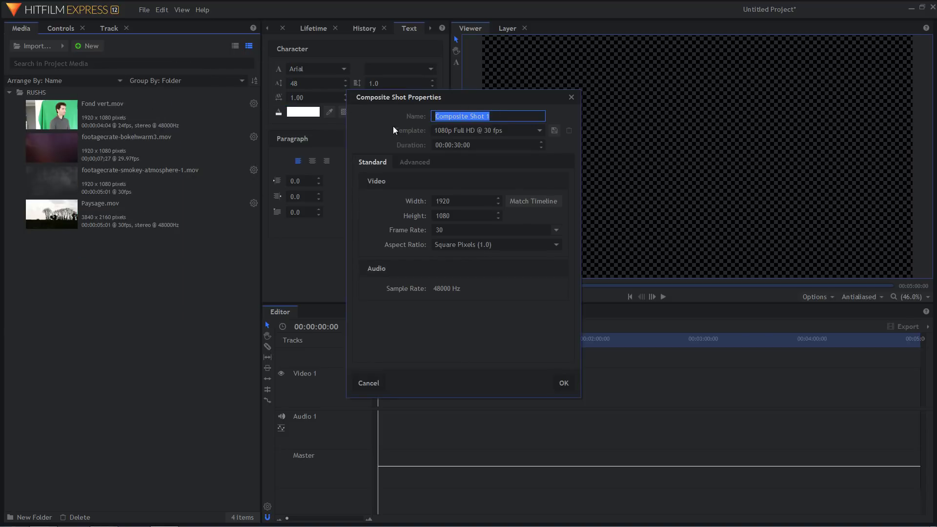
pyautogui.write('Matte')
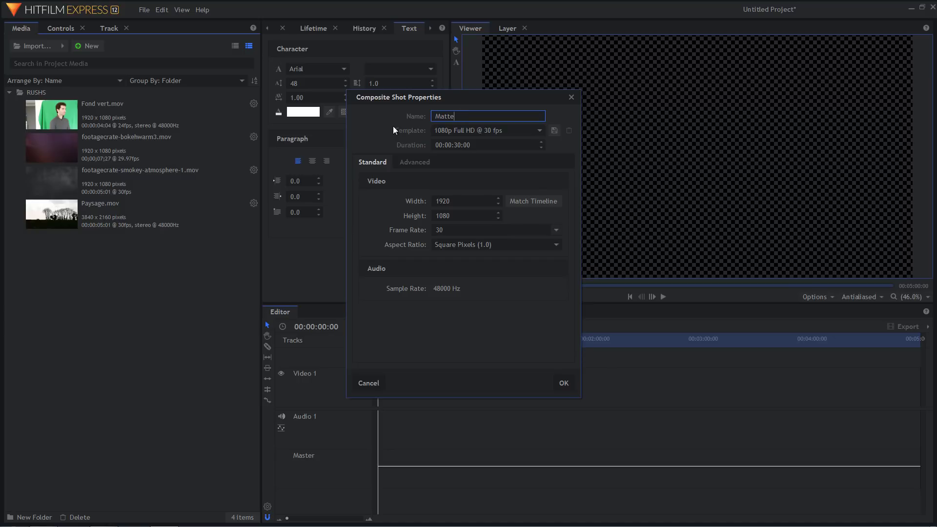
pyautogui.click(564, 384)
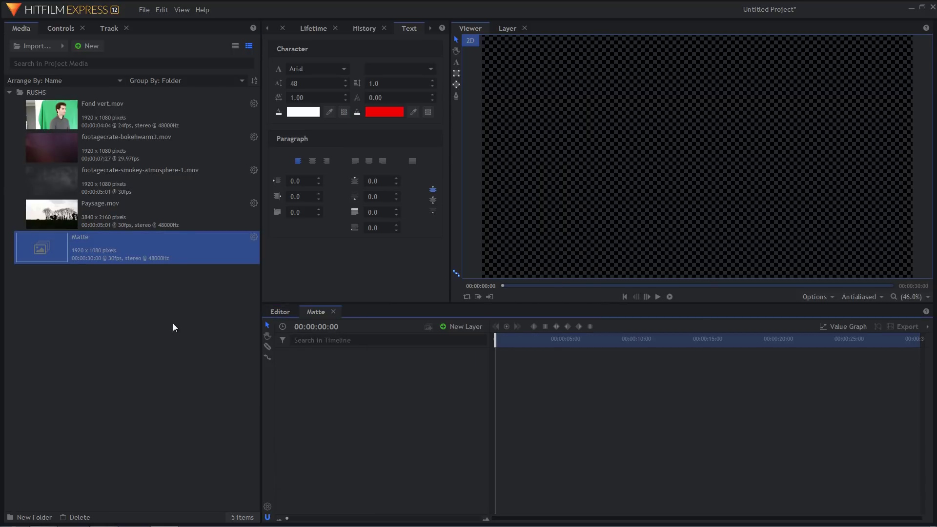
pyautogui.moveTo(81, 130); pyautogui.dragTo(345, 360)
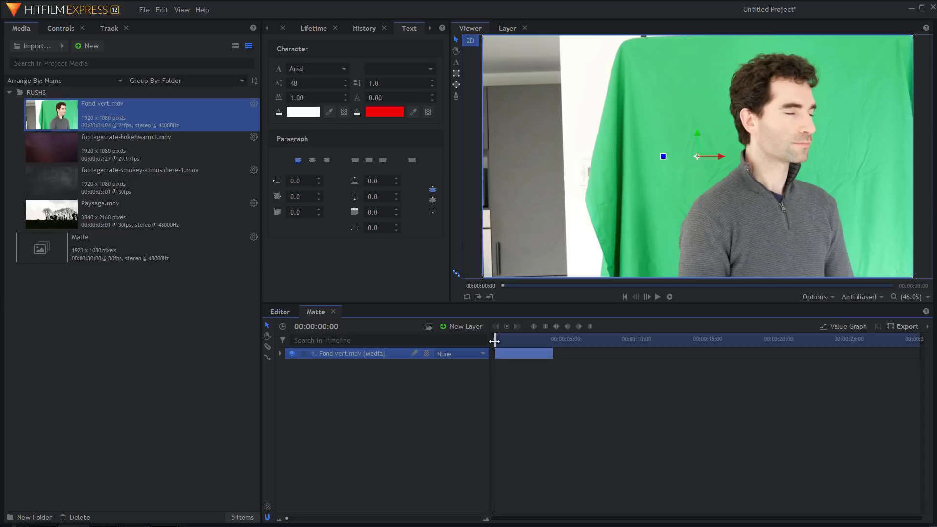
pyautogui.moveTo(495, 342)
pyautogui.mouseDown()
pyautogui.moveTo(548, 341)
pyautogui.moveTo(492, 344)
pyautogui.mouseUp()
# Find the Greenscreen Key preset and apply it to the Fond vert.mov layer
pyautogui.click(267, 28)
pyautogui.click(267, 28)
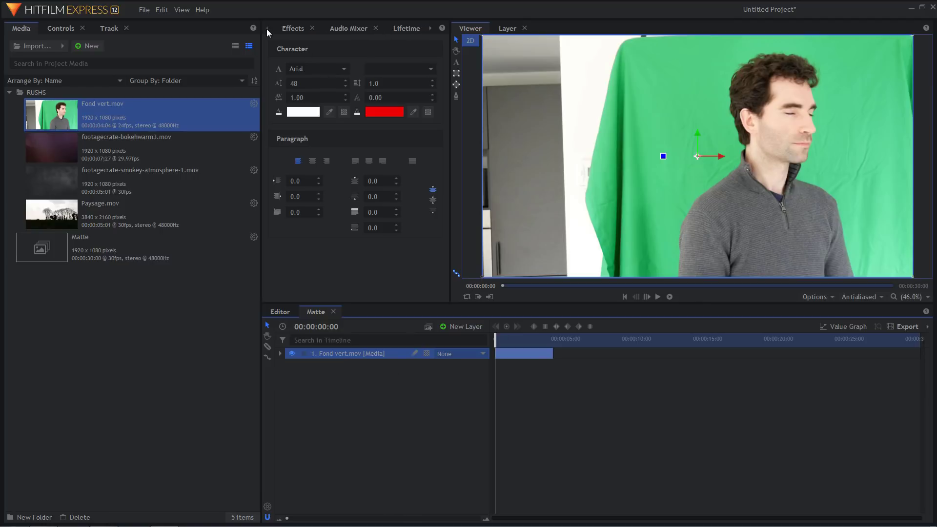
pyautogui.click(291, 28)
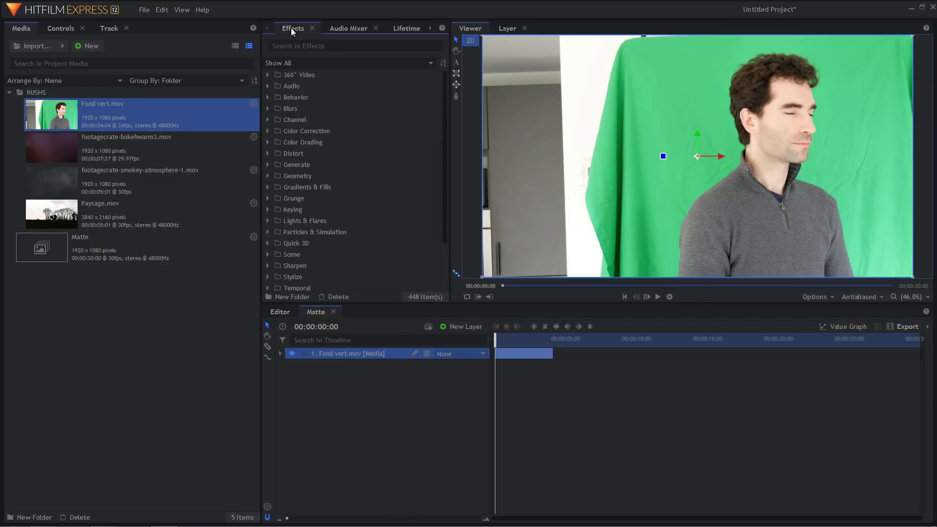
pyautogui.click(322, 46)
pyautogui.write('green')
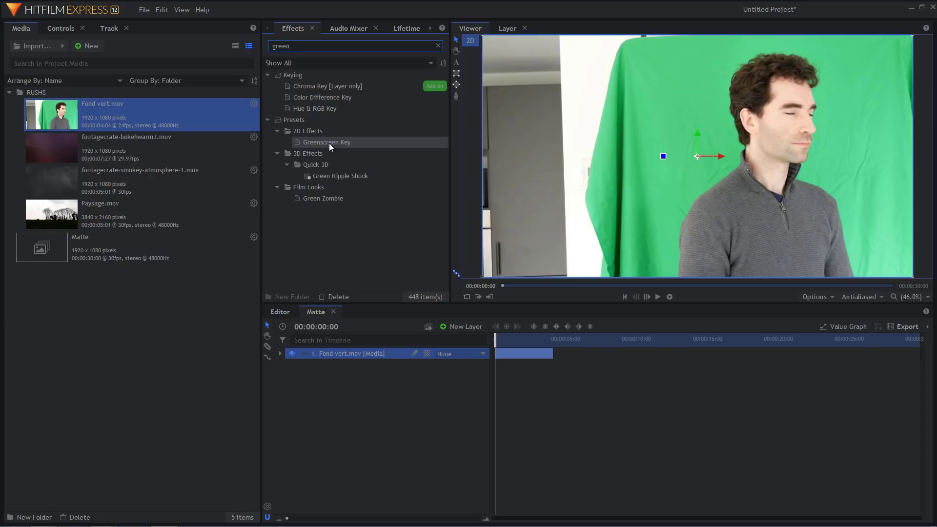
pyautogui.moveTo(329, 142); pyautogui.dragTo(344, 353)
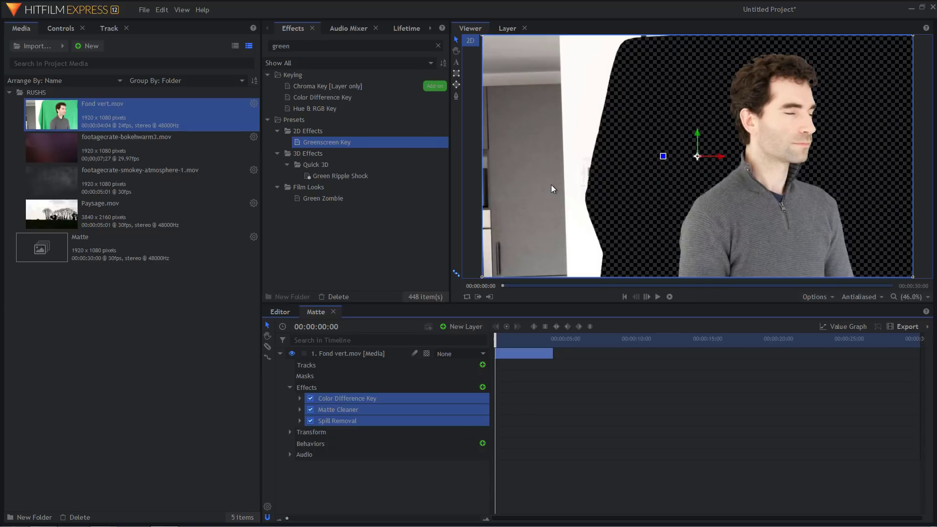
# Draw a closed six-point freehand mask loosely around the man, excluding the wall and furniture beside the green screen
pyautogui.click(456, 96)
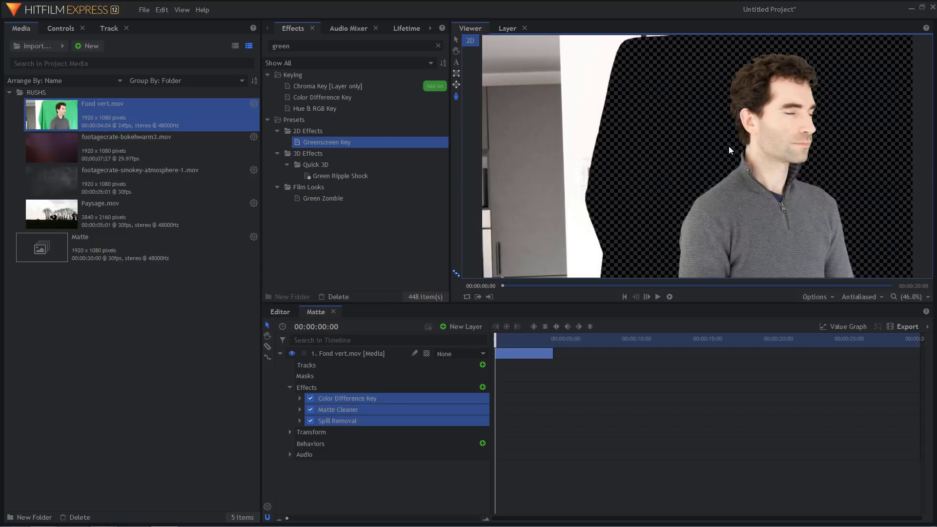
pyautogui.scroll(-2, 727, 146)
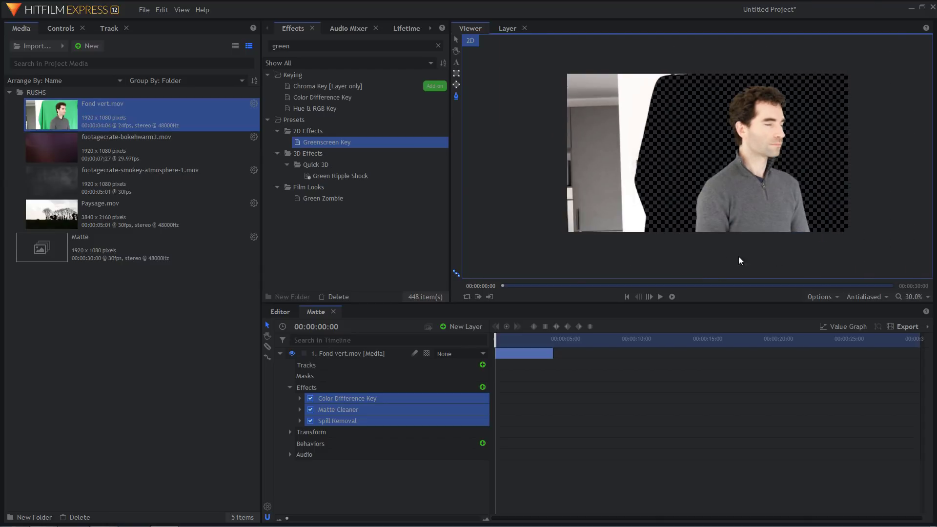
pyautogui.click(674, 239)
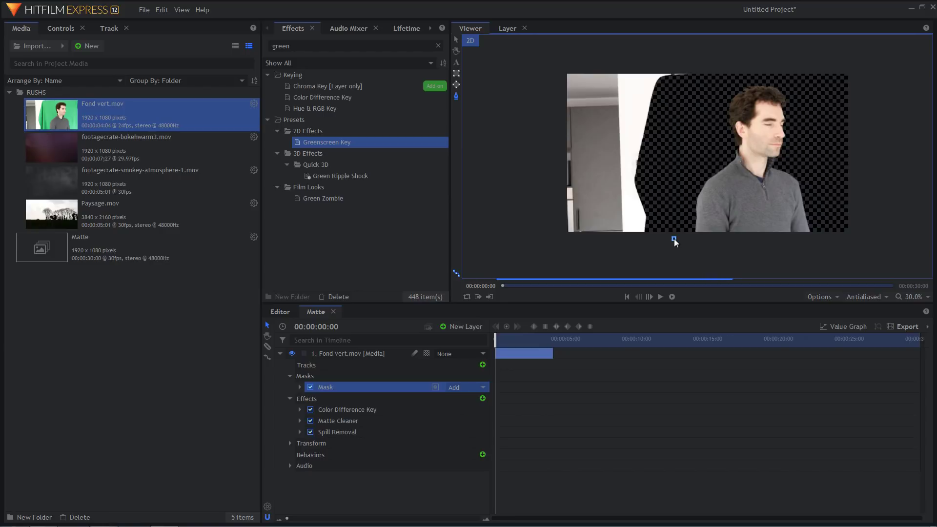
pyautogui.click(691, 101)
pyautogui.click(720, 80)
pyautogui.click(800, 78)
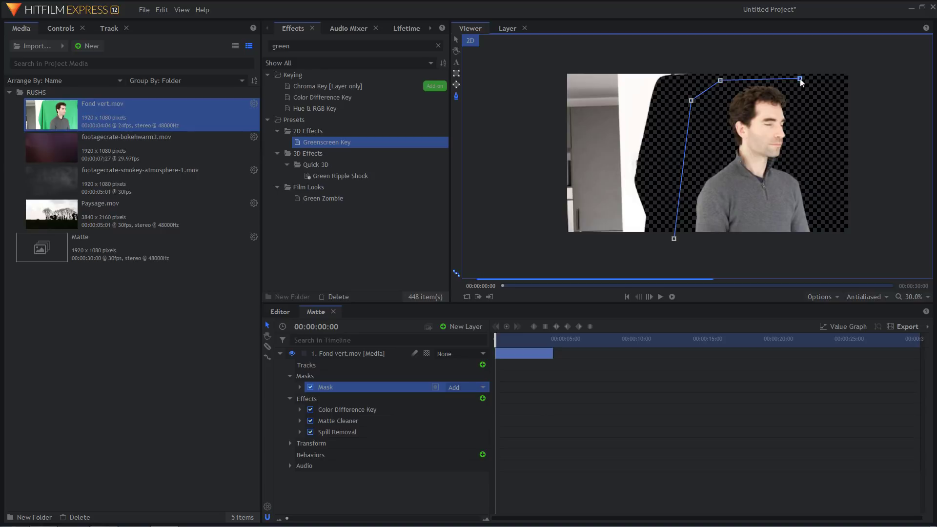
pyautogui.click(821, 156)
pyautogui.click(826, 241)
pyautogui.click(673, 238)
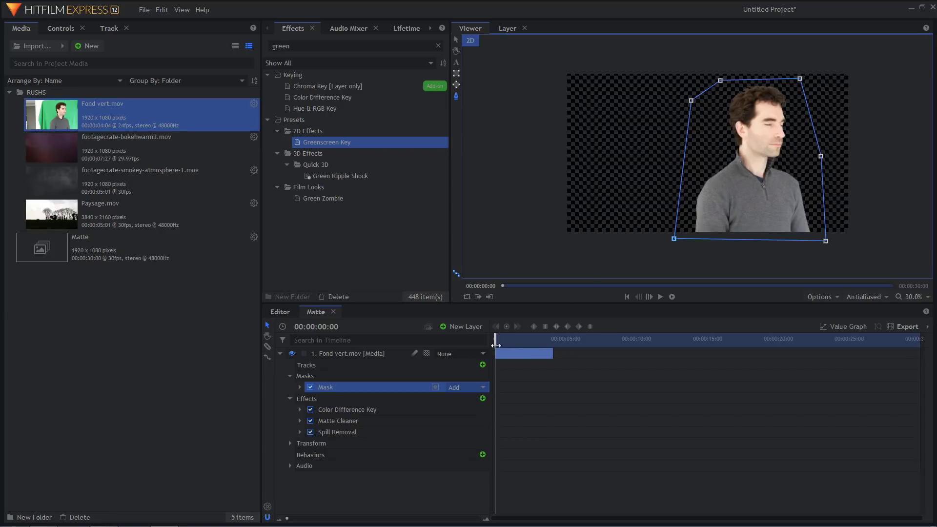
# Check the mask through the clip's end and move its two outer points beside the man's back outward to include his whole shoulder
pyautogui.moveTo(496, 339); pyautogui.dragTo(532, 343)
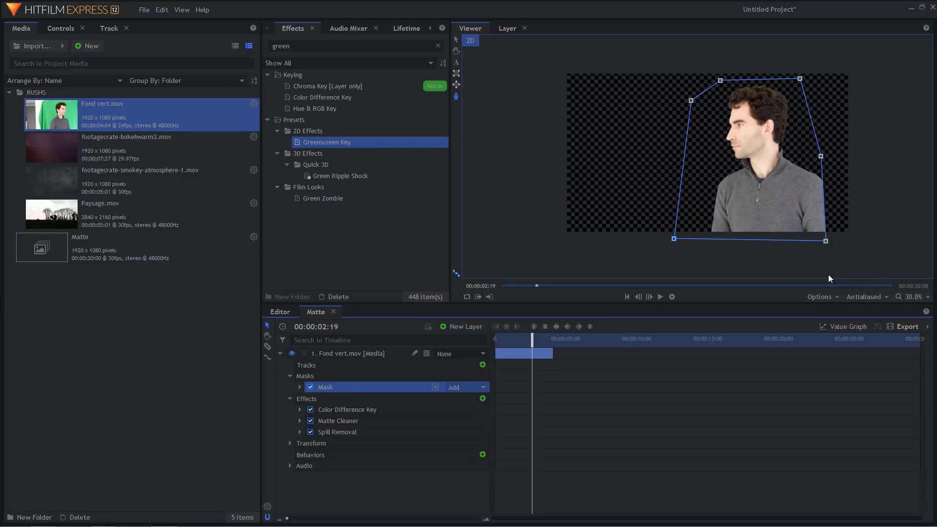
pyautogui.moveTo(532, 343); pyautogui.dragTo(552, 344)
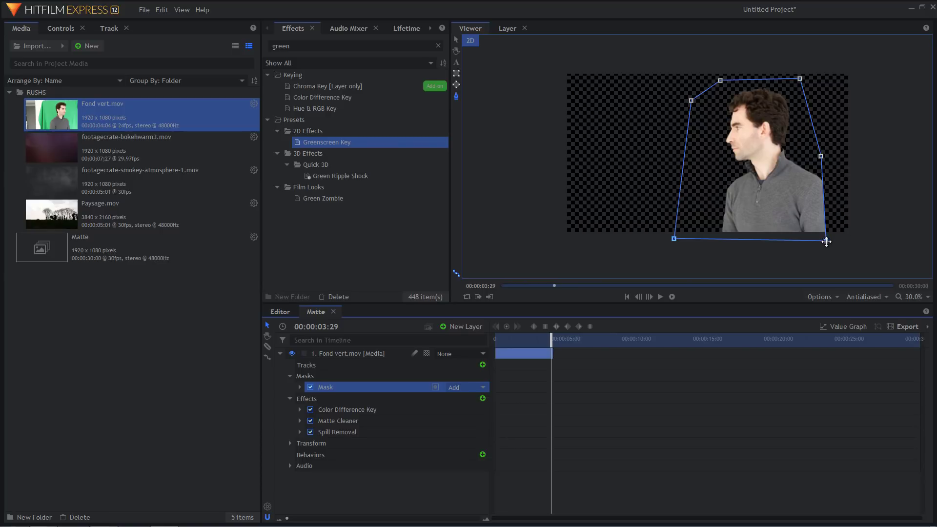
pyautogui.moveTo(827, 242); pyautogui.dragTo(842, 239)
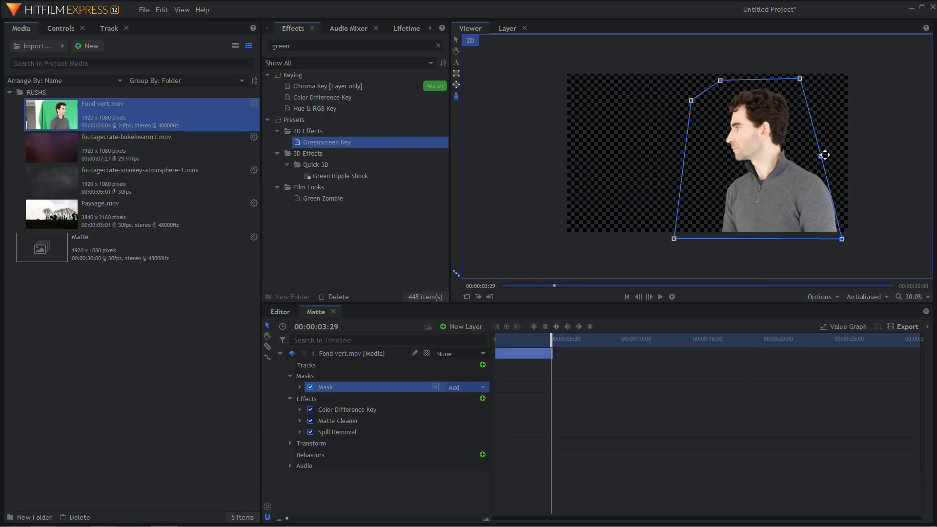
pyautogui.moveTo(825, 154); pyautogui.dragTo(837, 150)
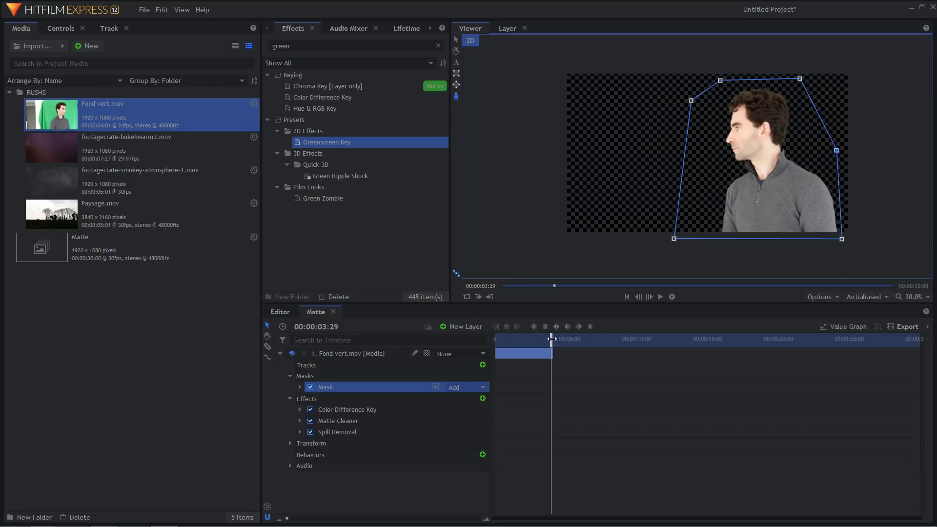
pyautogui.moveTo(551, 338); pyautogui.dragTo(493, 343)
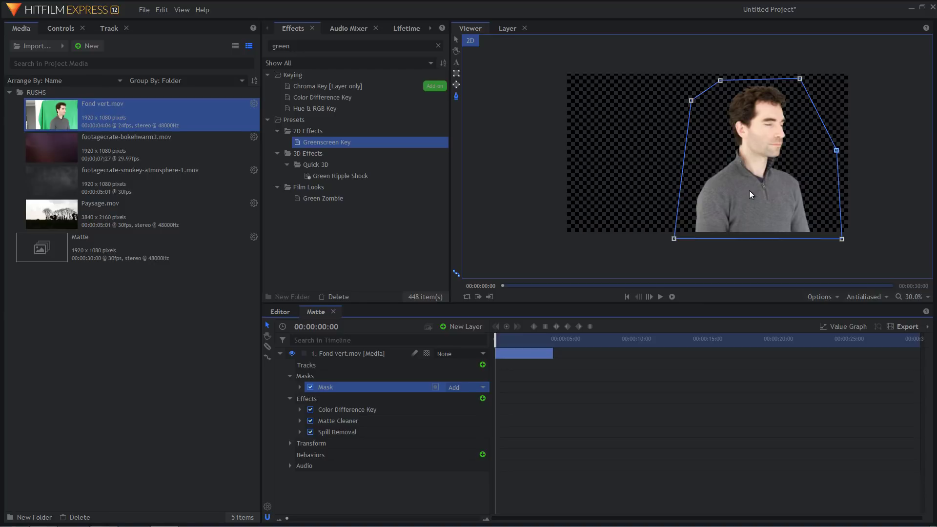
# Inspect the keyed edge at the shoulder and set the Matte Cleaner's Smooth value to 15 px
pyautogui.scroll(8, 725, 163)
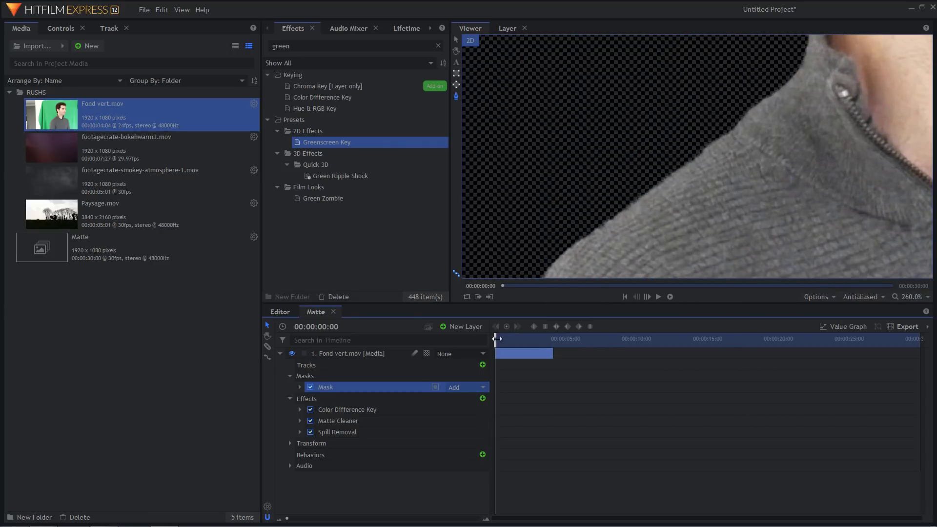
pyautogui.moveTo(496, 337)
pyautogui.mouseDown()
pyautogui.moveTo(532, 341)
pyautogui.moveTo(511, 336)
pyautogui.mouseUp()
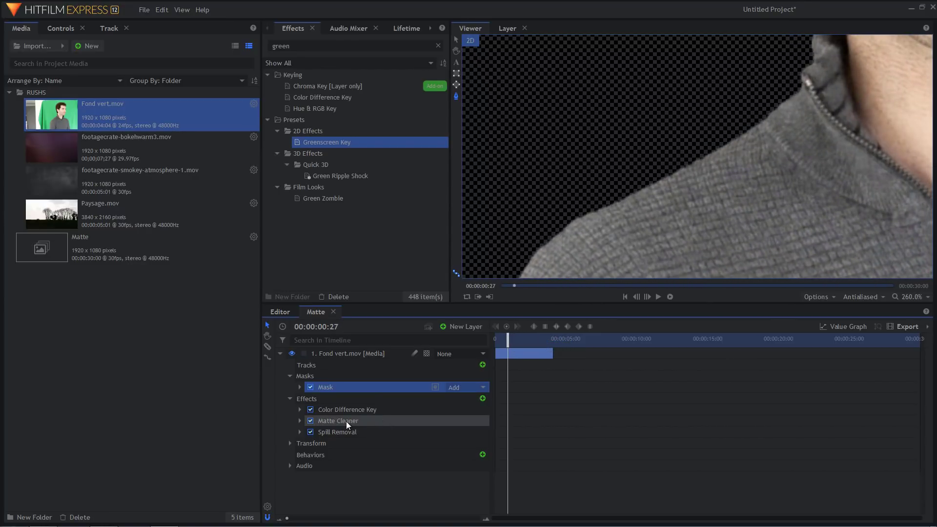
pyautogui.click(299, 420)
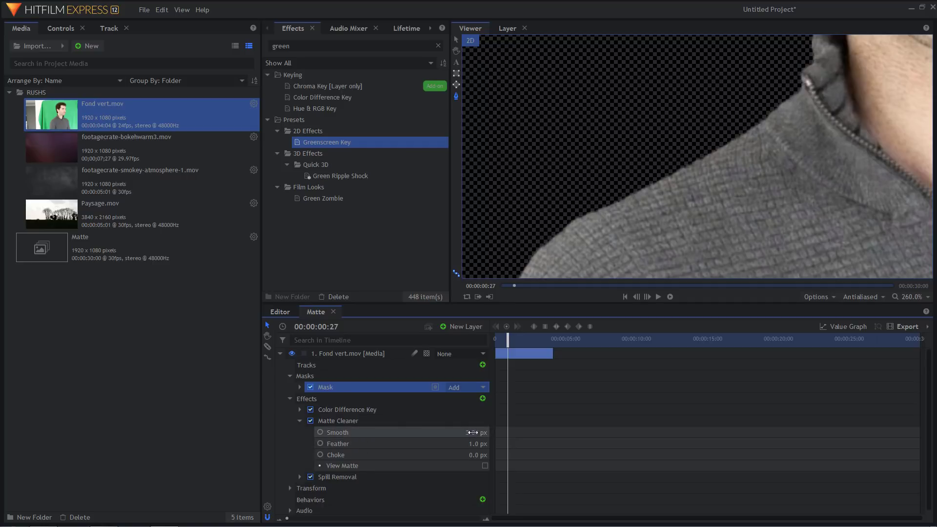
pyautogui.click(473, 432)
pyautogui.write('15')
pyautogui.press('Return')
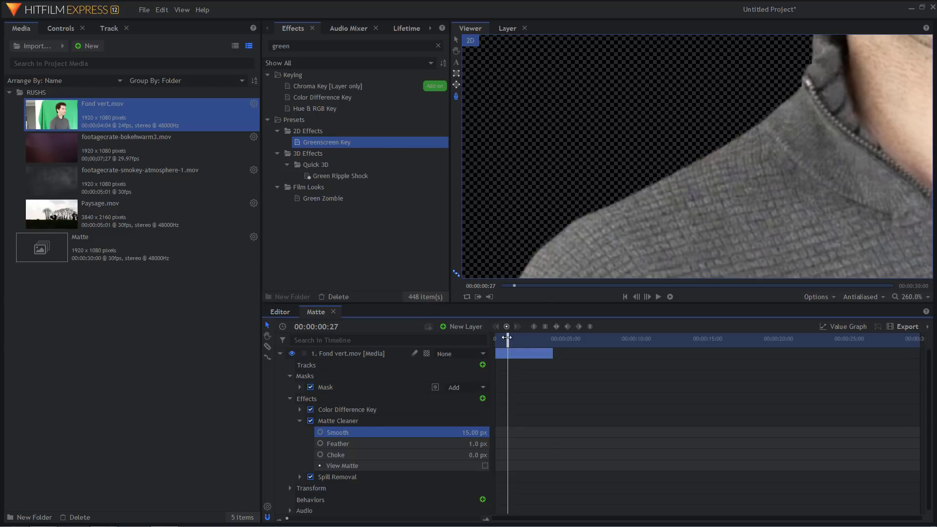
# Check the smoothed edge at a further frame and set the Matte Cleaner's Feather value to 5 px
pyautogui.moveTo(508, 337)
pyautogui.mouseDown()
pyautogui.moveTo(498, 337)
pyautogui.moveTo(518, 337)
pyautogui.mouseUp()
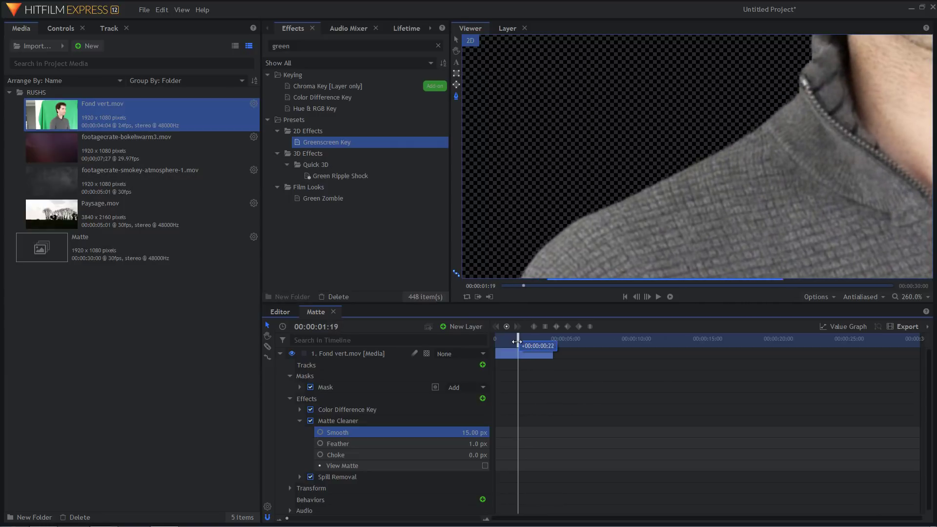
pyautogui.click(481, 444)
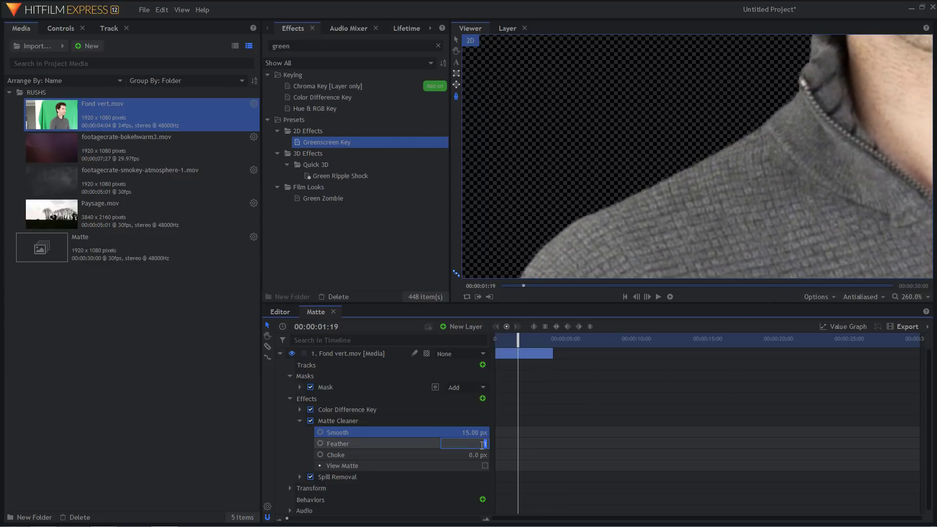
pyautogui.write('5')
pyautogui.press('Return')
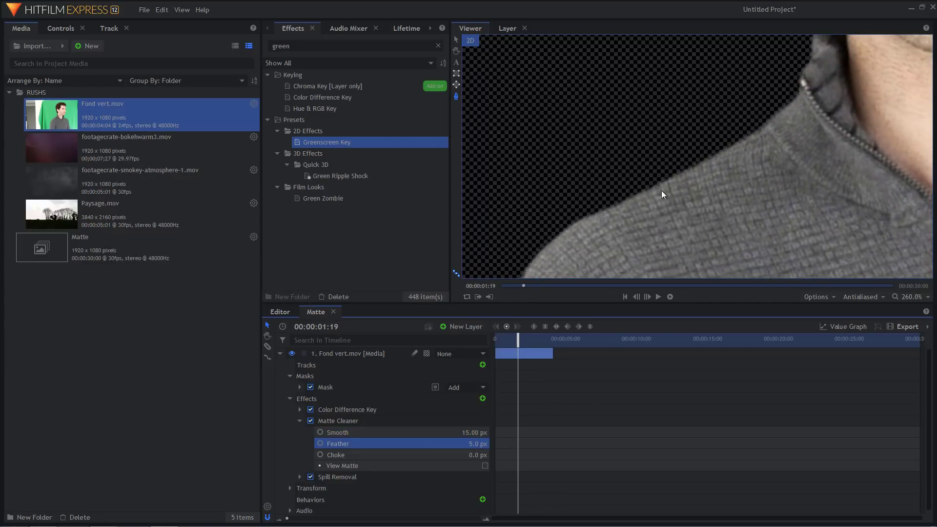
# Return the Matte shot to its first frame, collapse the footage layer's properties and scale the preview to fit
pyautogui.moveTo(518, 338); pyautogui.dragTo(494, 344)
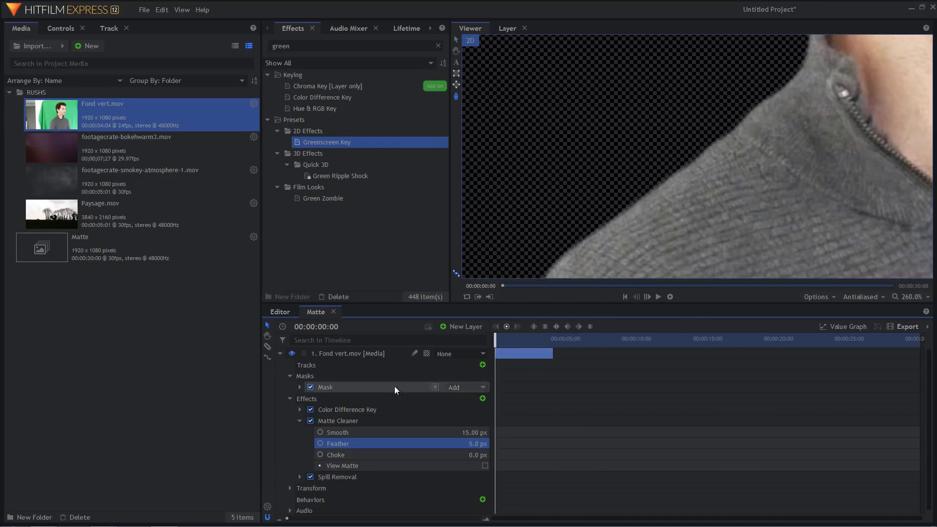
pyautogui.click(300, 421)
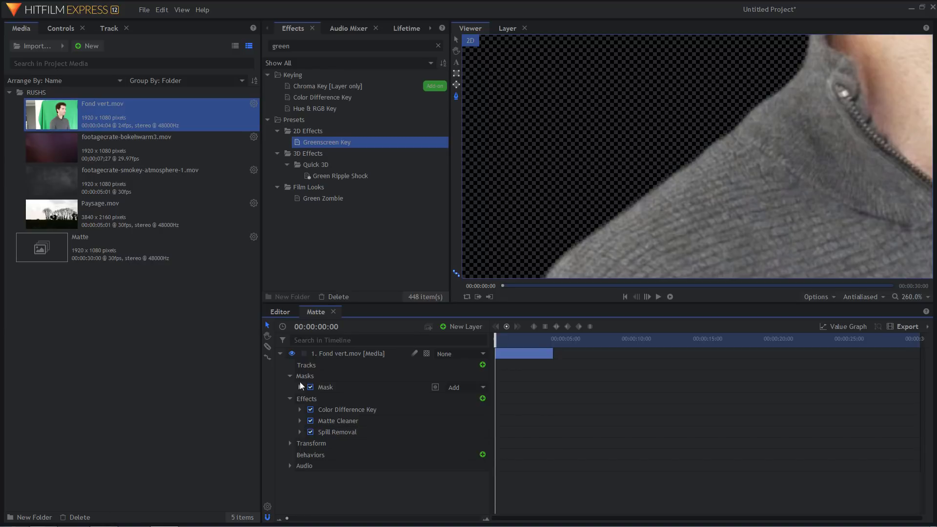
pyautogui.click(280, 354)
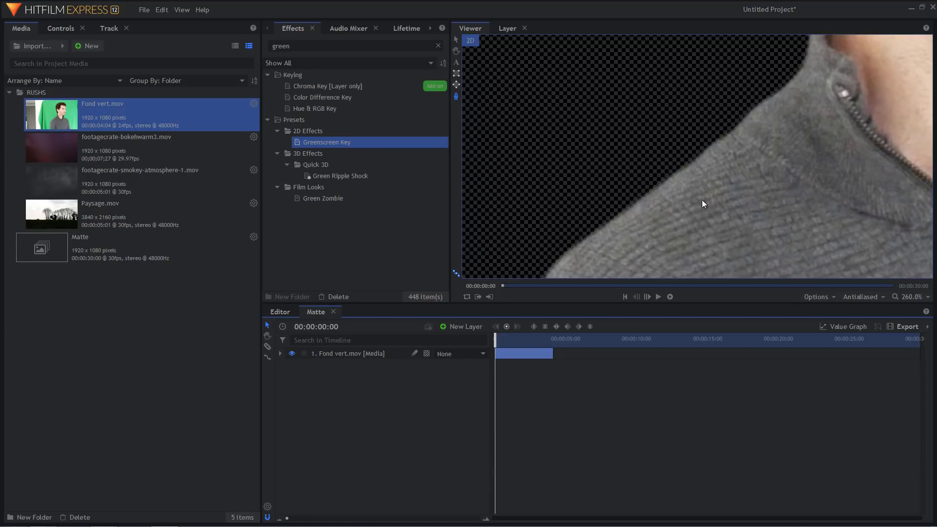
pyautogui.click(913, 298)
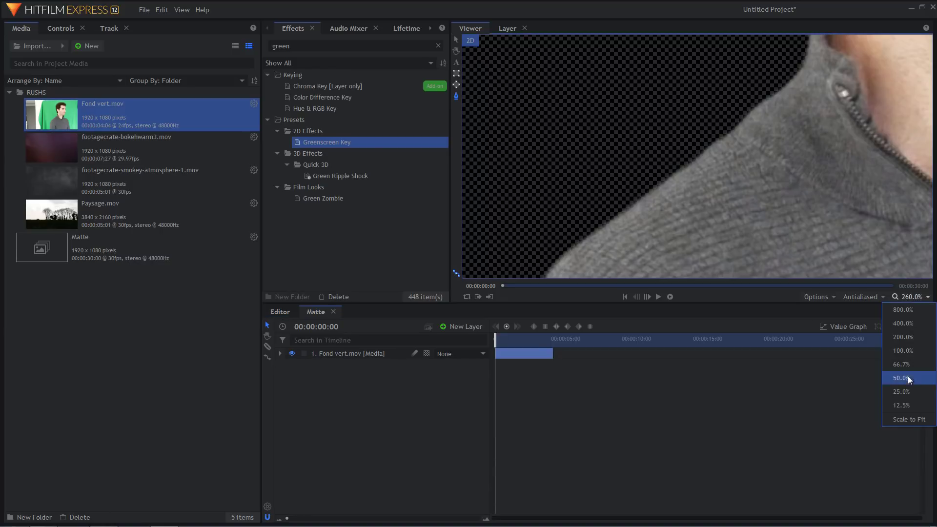
pyautogui.click(913, 419)
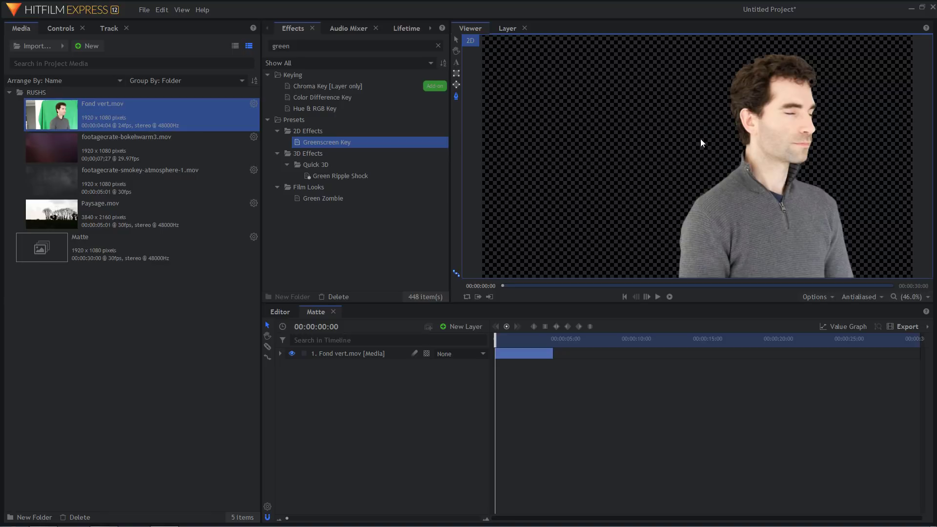
# Create a new composite shot named Paysage using the 1080p Full HD @ 30 fps template
pyautogui.rightClick(51, 305)
pyautogui.moveTo(89, 56)
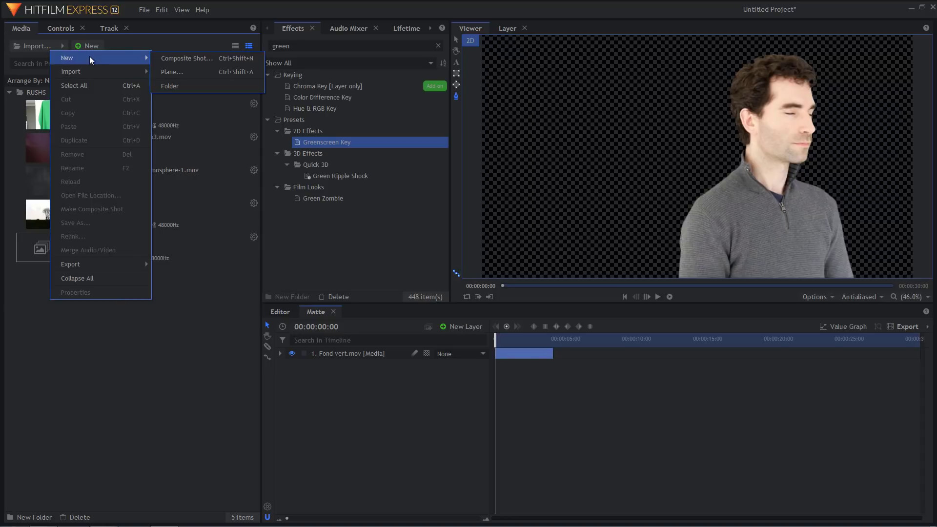
pyautogui.click(206, 56)
pyautogui.moveTo(497, 117); pyautogui.dragTo(409, 118)
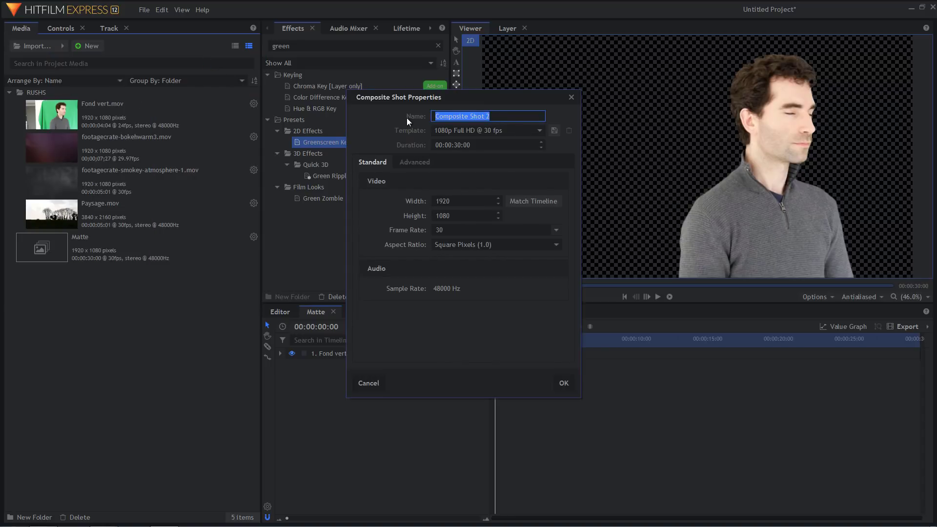
pyautogui.write('Paysage')
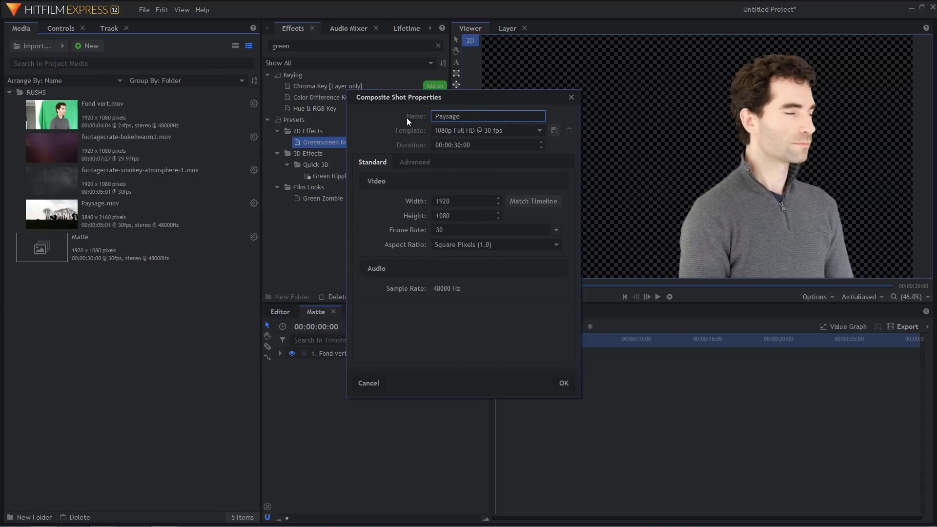
pyautogui.press('Return')
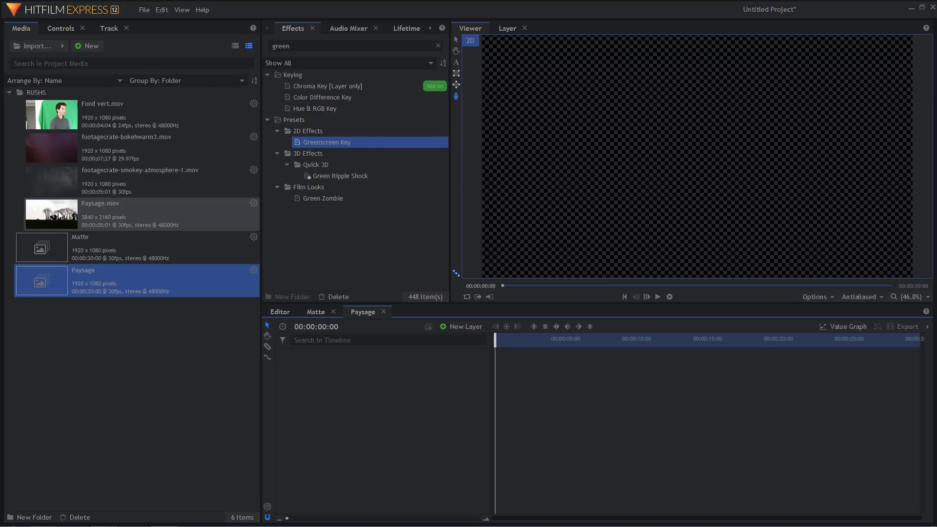
# Add Paysage.mov as a layer in the Paysage shot and scale it down proportionally to 61%
pyautogui.moveTo(60, 216); pyautogui.dragTo(331, 356)
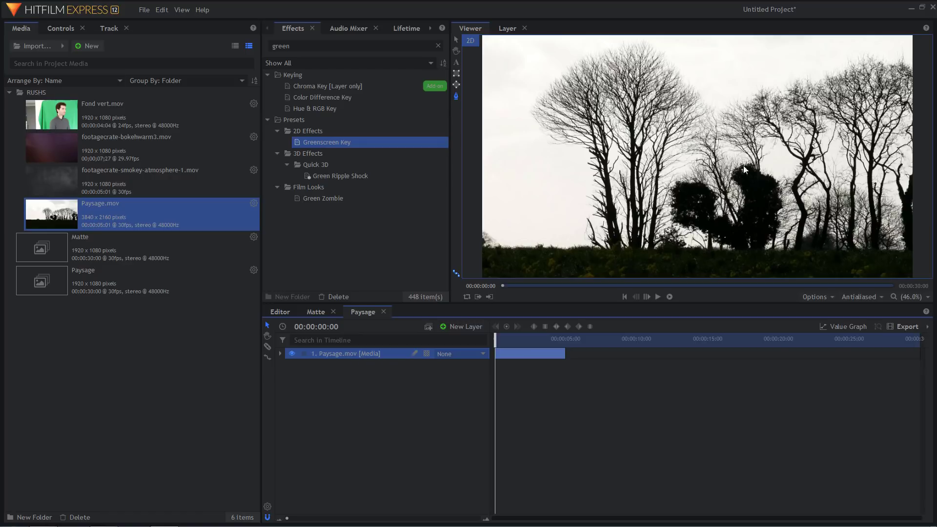
pyautogui.click(280, 354)
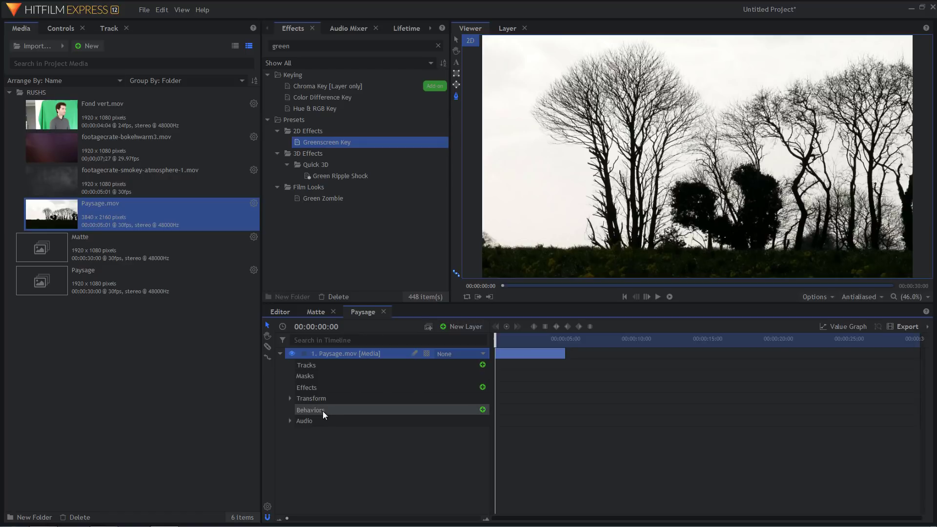
pyautogui.click(289, 398)
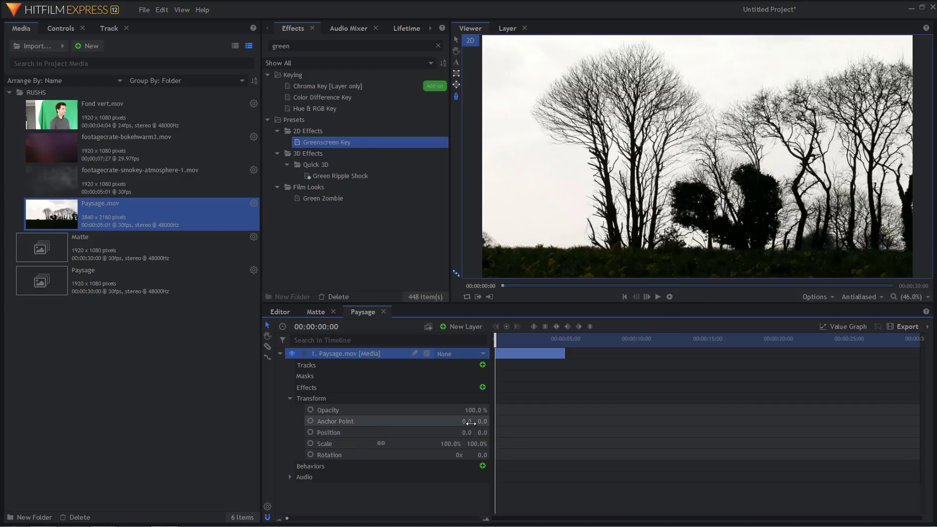
pyautogui.moveTo(469, 445)
pyautogui.mouseDown()
pyautogui.moveTo(445, 445)
pyautogui.moveTo(456, 445)
pyautogui.mouseUp()
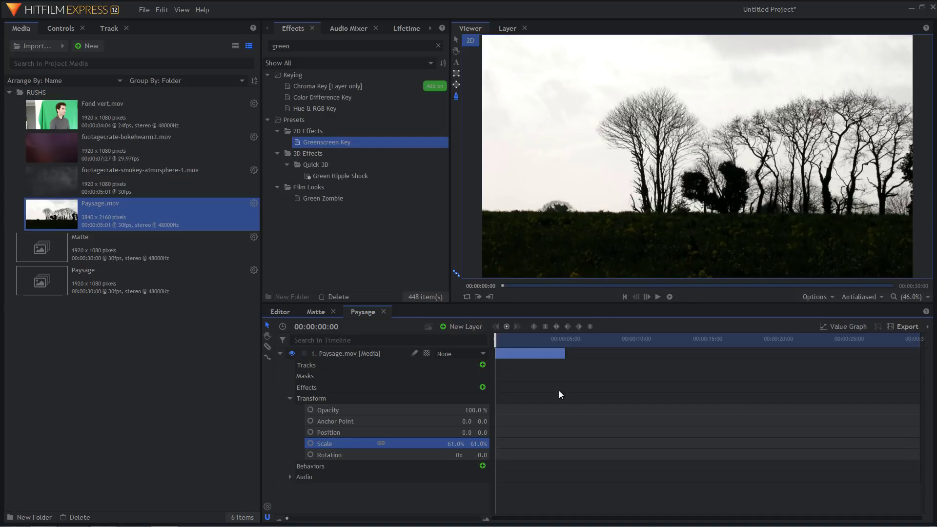
# Play the scaled landscape layer from its first frame, more than once, to check its framing and motion
pyautogui.press('space')
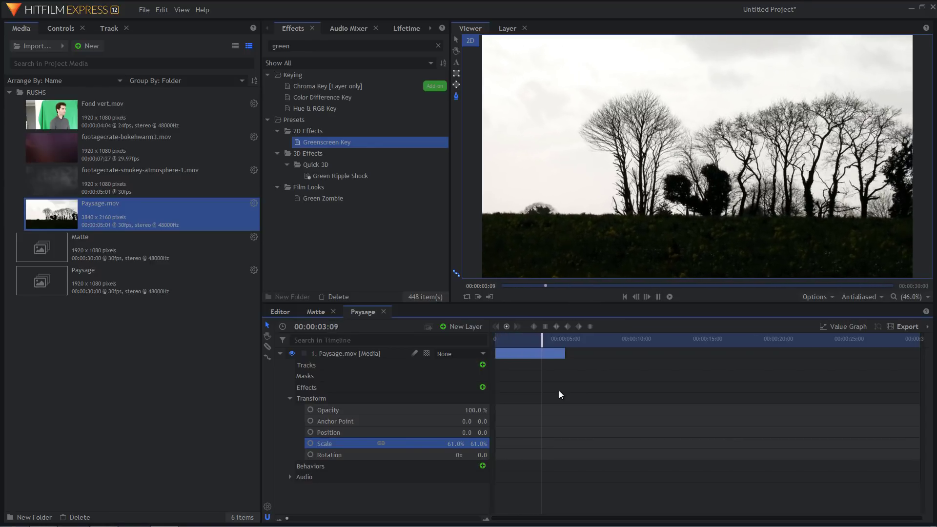
pyautogui.press('space')
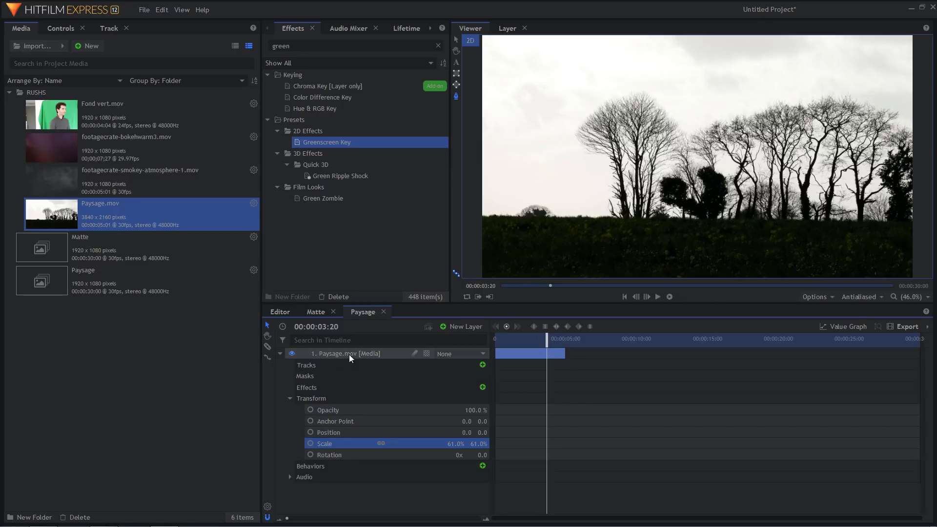
pyautogui.rightClick(348, 355)
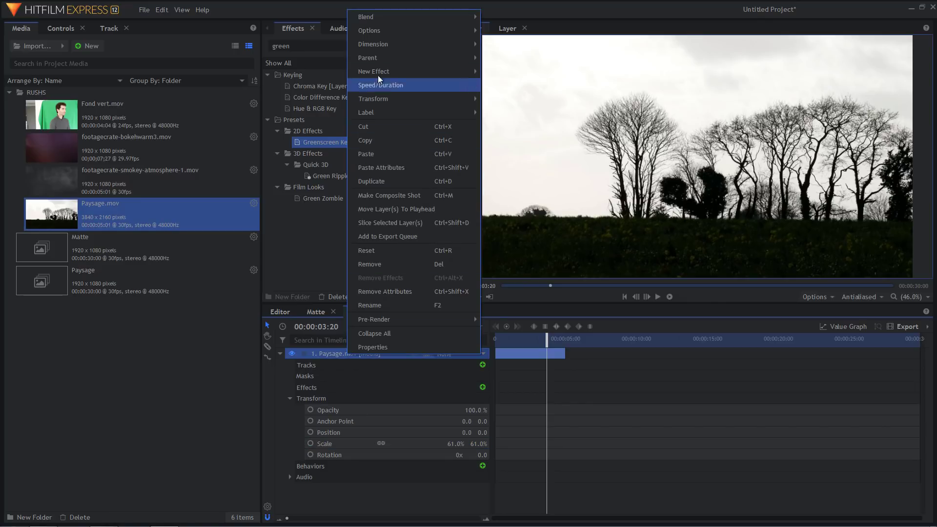
pyautogui.moveTo(382, 30)
pyautogui.click(513, 46)
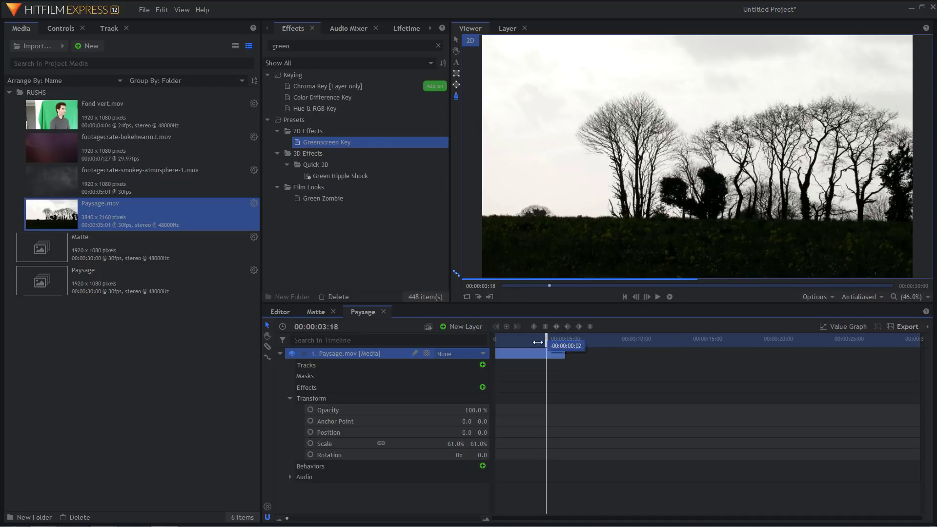
pyautogui.moveTo(543, 341); pyautogui.dragTo(496, 342)
pyautogui.press('space')
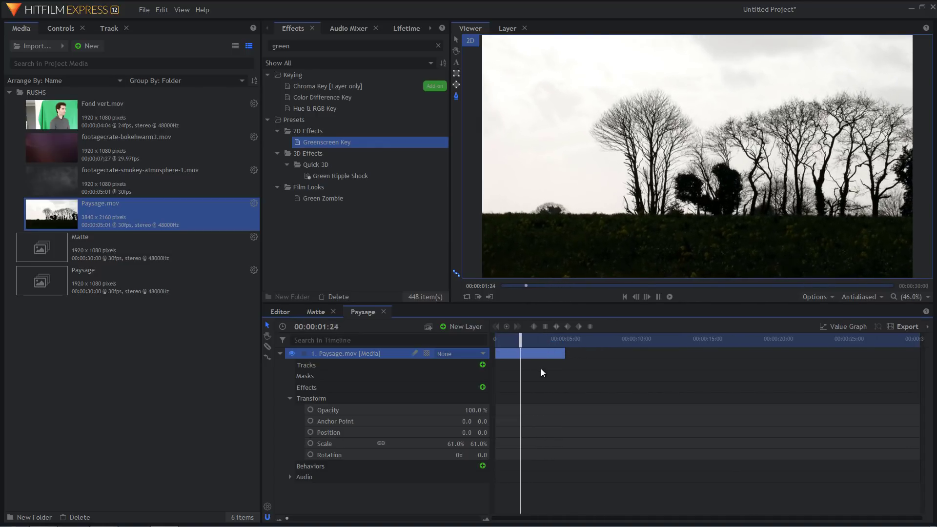
pyautogui.press('space')
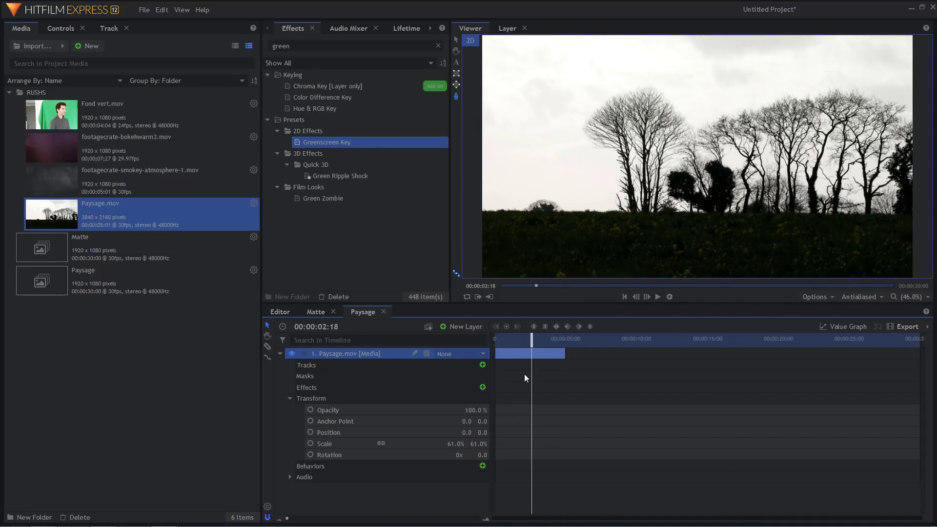
# Create another composite shot named FINAL, keeping the 1080p Full HD @ 30 fps template
pyautogui.click(105, 353)
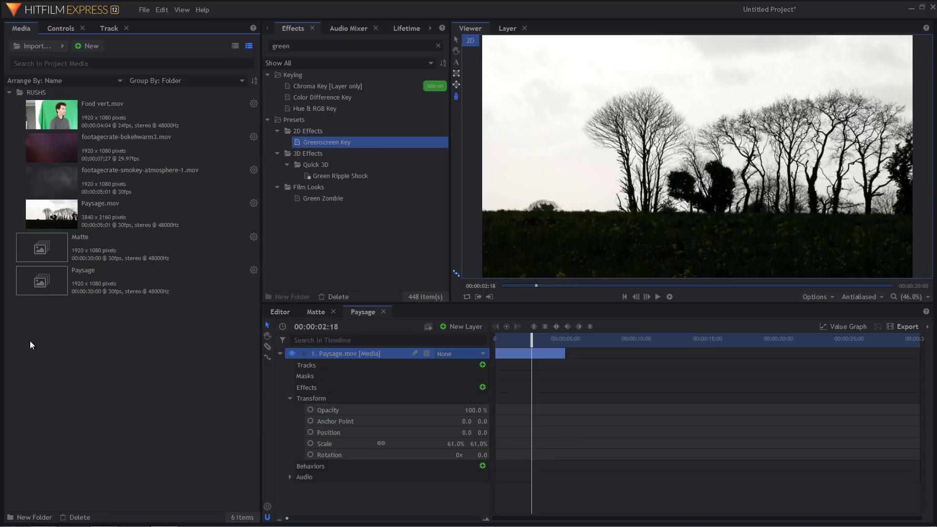
pyautogui.rightClick(36, 326)
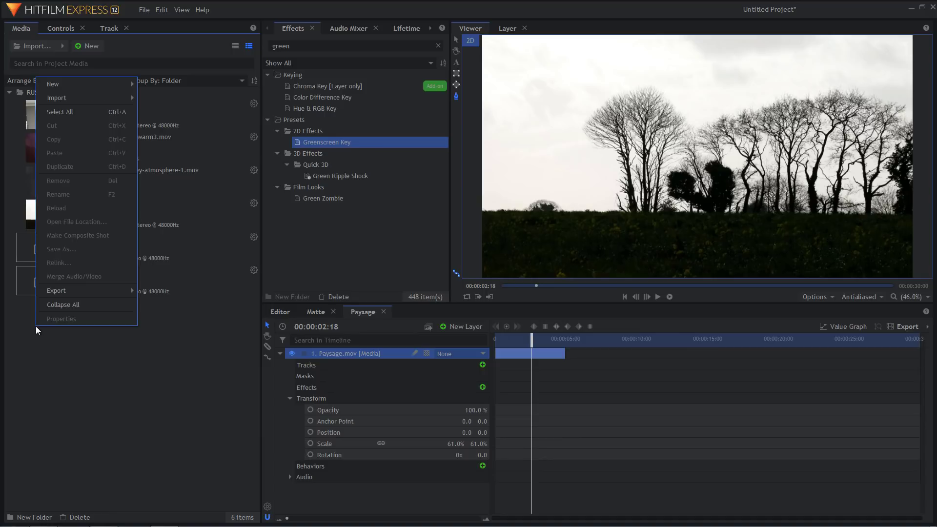
pyautogui.moveTo(73, 83)
pyautogui.click(166, 84)
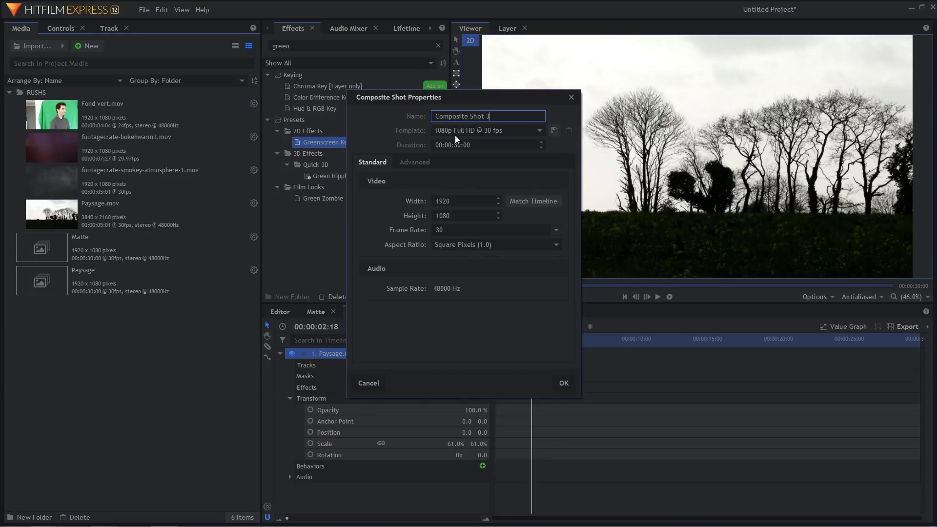
pyautogui.moveTo(492, 116); pyautogui.dragTo(410, 114)
pyautogui.write('FINAL')
pyautogui.press('Return')
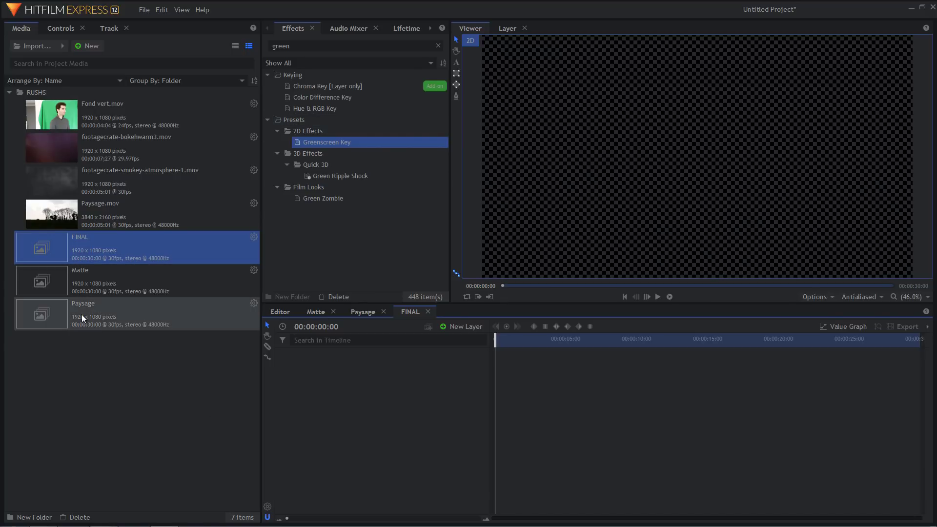
# Add the Paysage composite shot to FINAL and place the Matte composite shot beneath it
pyautogui.moveTo(58, 318); pyautogui.dragTo(329, 350)
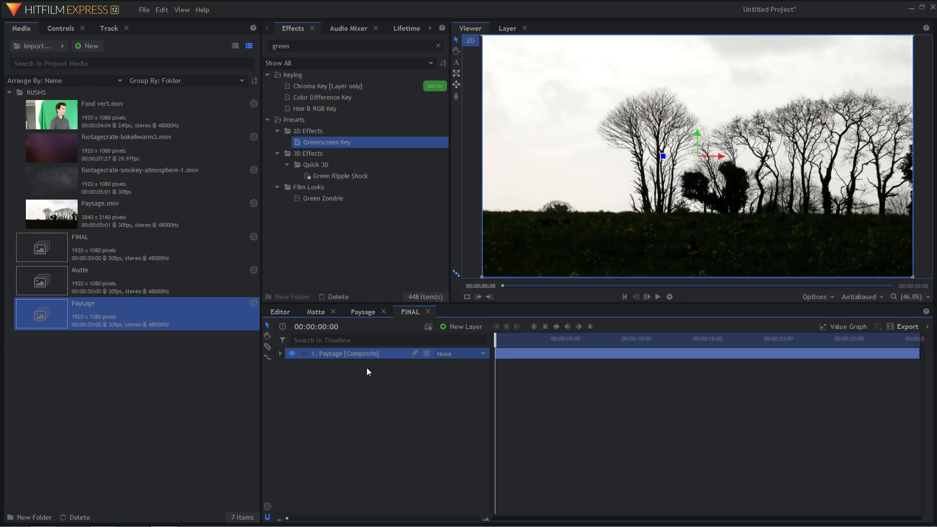
pyautogui.click(75, 283)
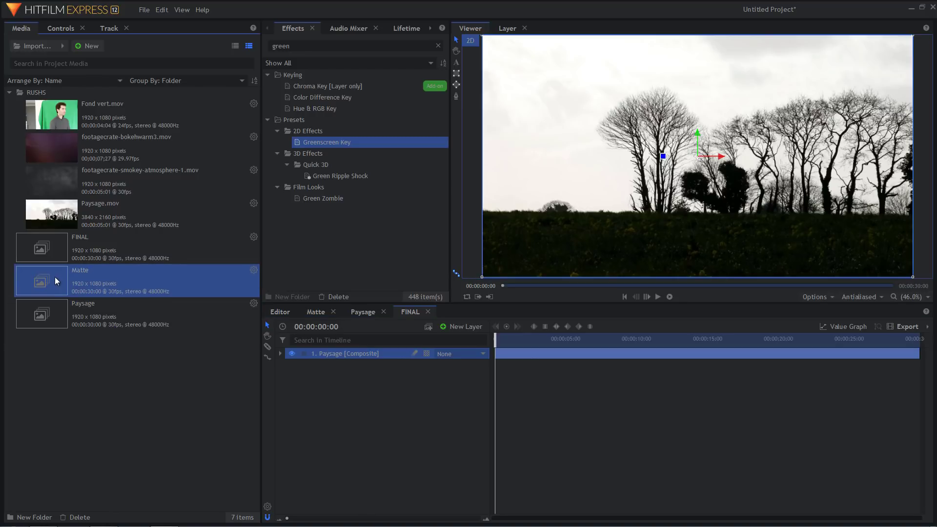
pyautogui.moveTo(57, 278); pyautogui.dragTo(326, 404)
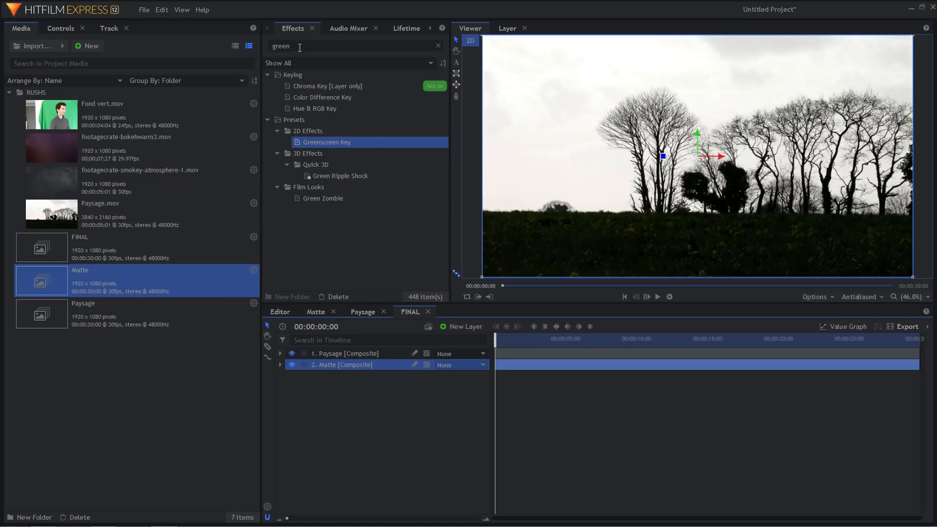
# Search the effects for "set" and apply the Set Matte effect to the Paysage layer
pyautogui.moveTo(299, 46); pyautogui.dragTo(262, 48)
pyautogui.write('set')
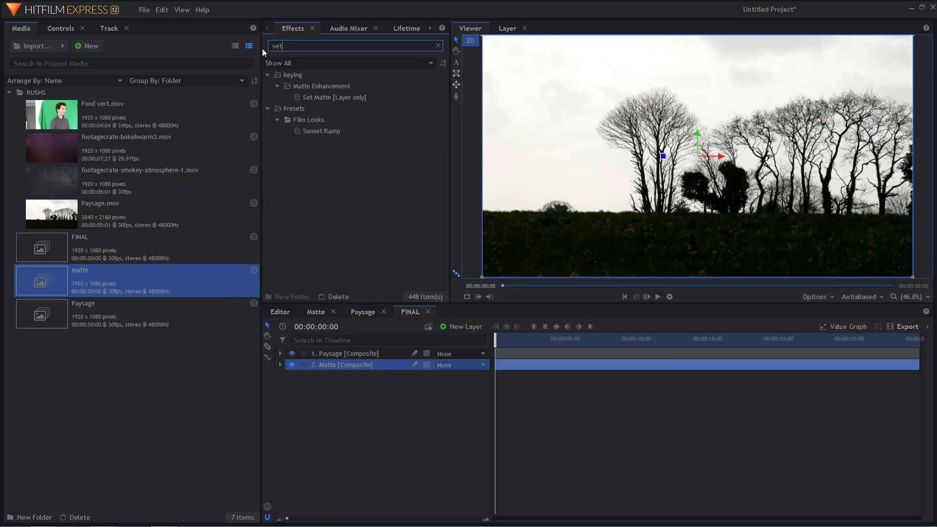
pyautogui.click(320, 97)
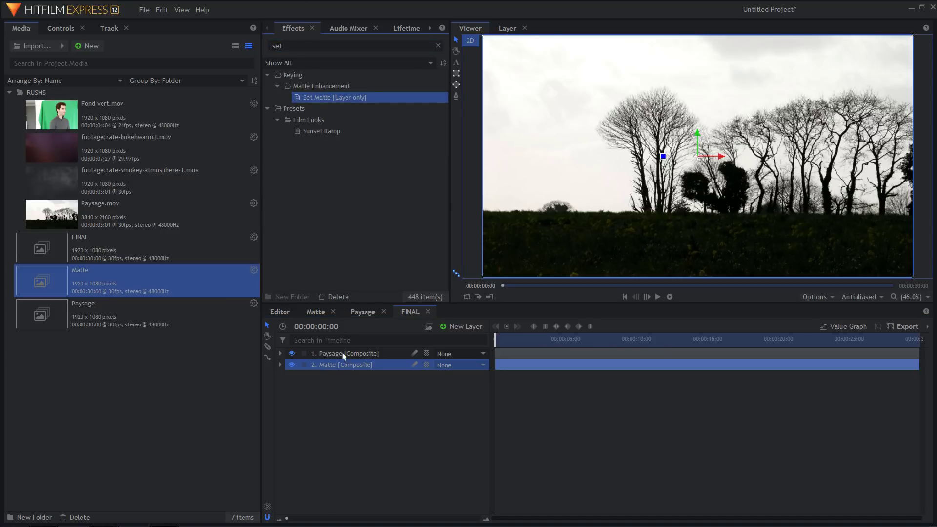
pyautogui.moveTo(344, 356); pyautogui.dragTo(344, 355)
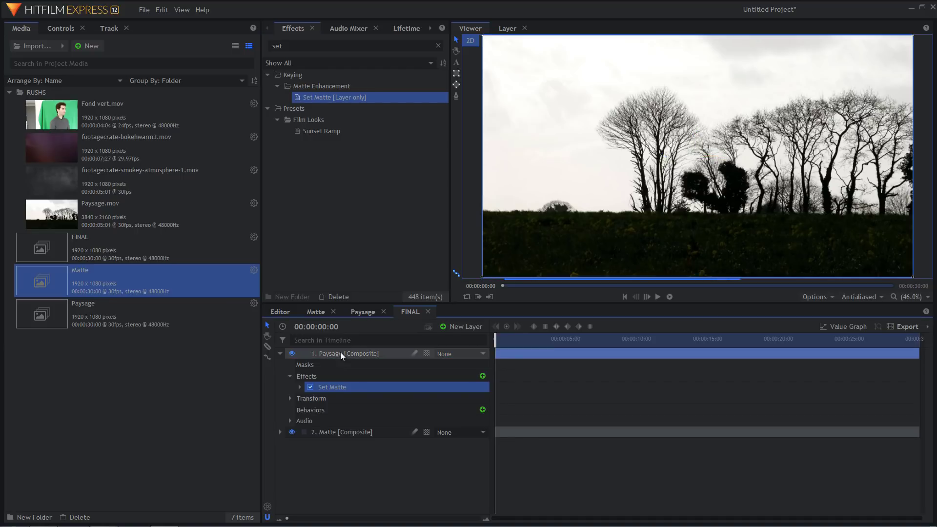
# Set the Set Matte effect's Source Layer to 2. Matte and play the shot to check the landscape inside the silhouette
pyautogui.click(300, 387)
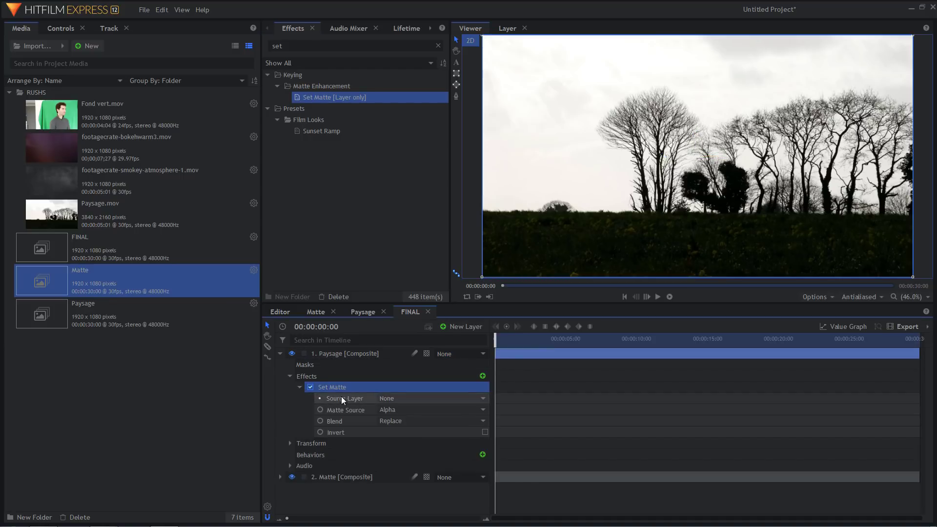
pyautogui.click(409, 399)
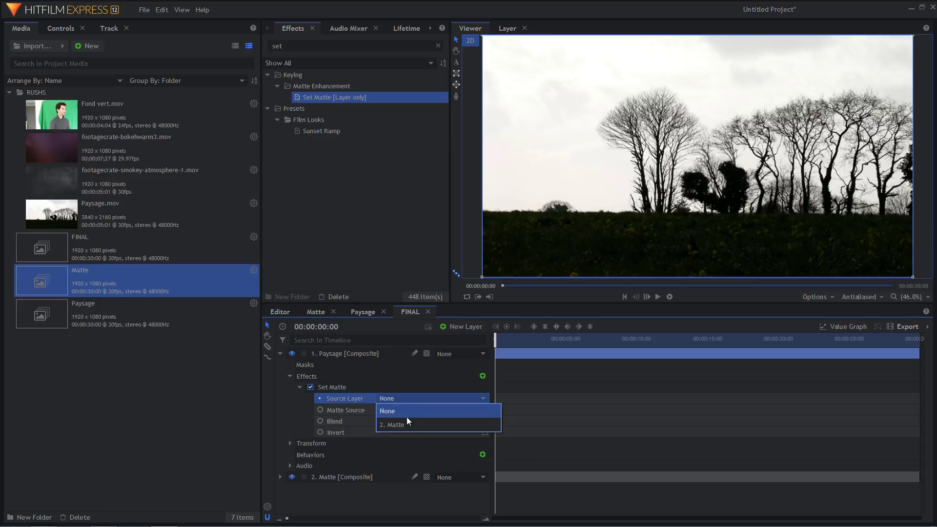
pyautogui.click(408, 426)
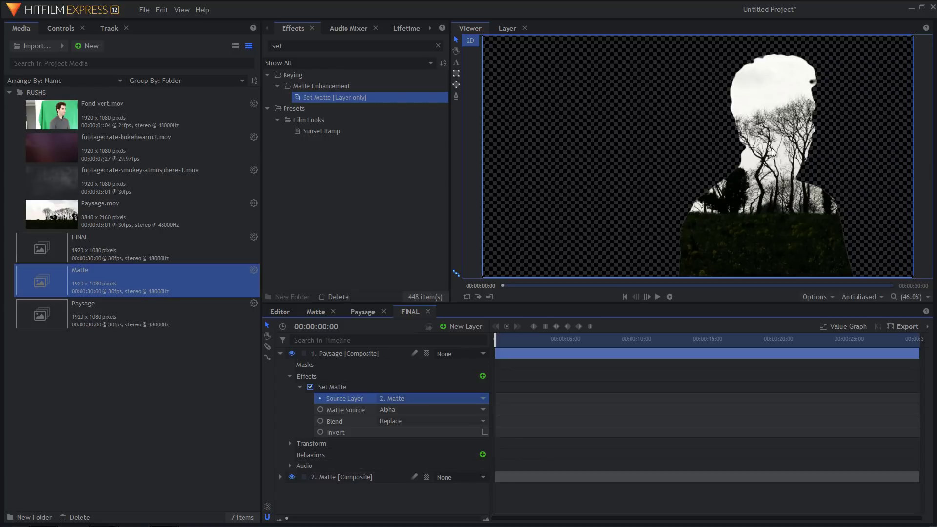
pyautogui.hotkey('alt', 'Down')
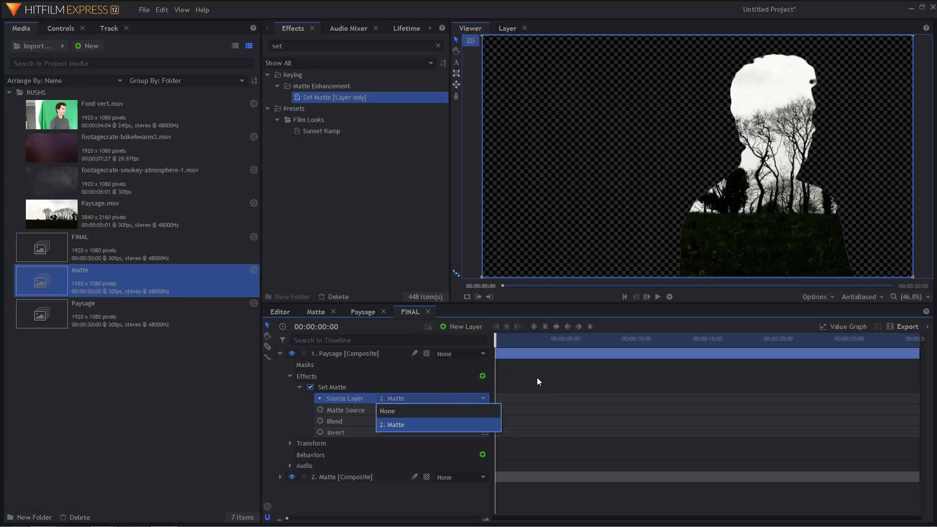
pyautogui.press('Return')
pyautogui.press('space')
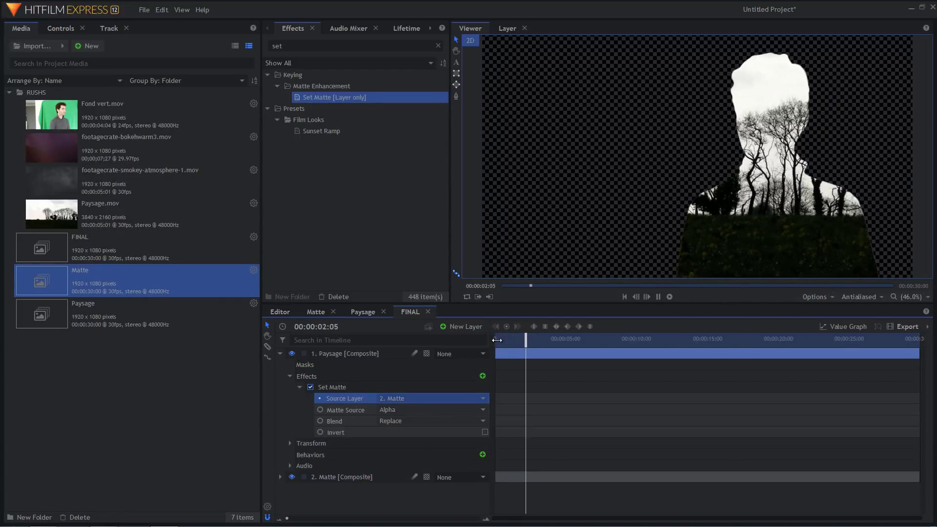
pyautogui.press('space')
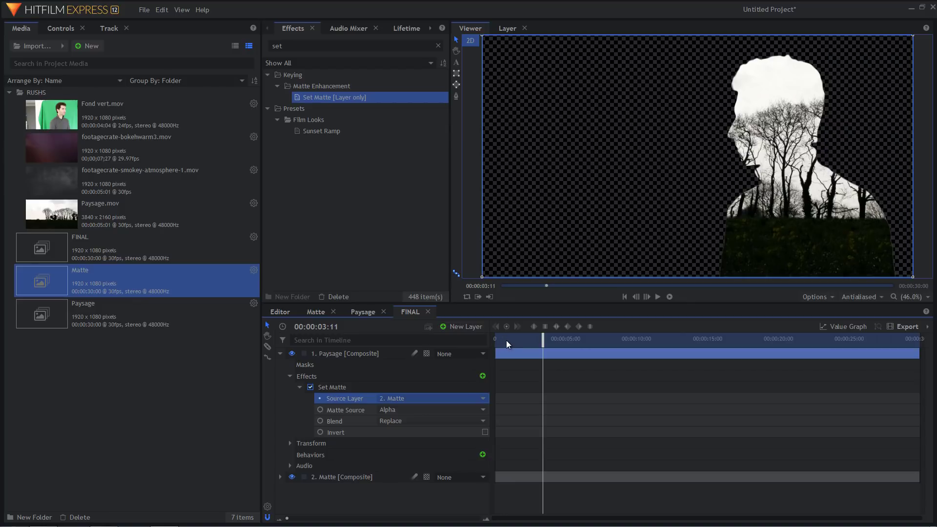
# Play the FINAL composite shot from near its start to review the landscape's movement inside the silhouette
pyautogui.click(508, 345)
pyautogui.press('space')
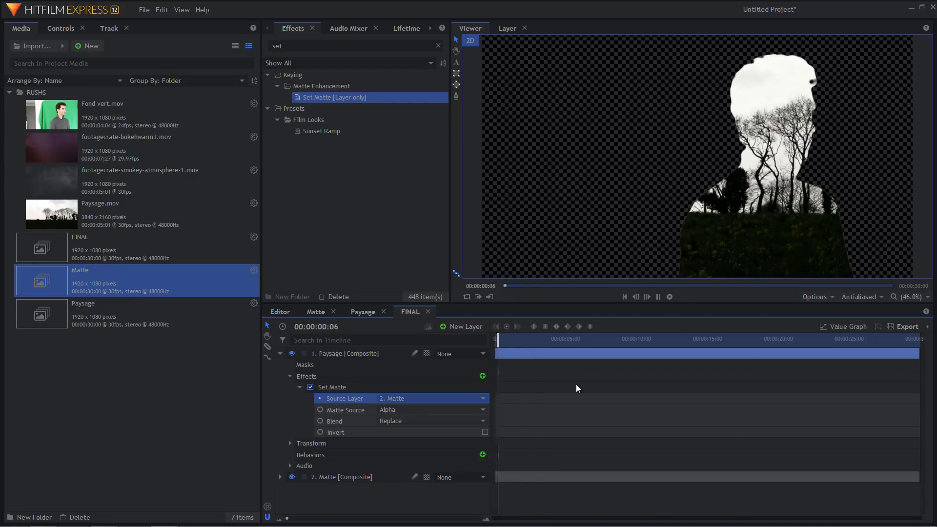
pyautogui.click(790, 247)
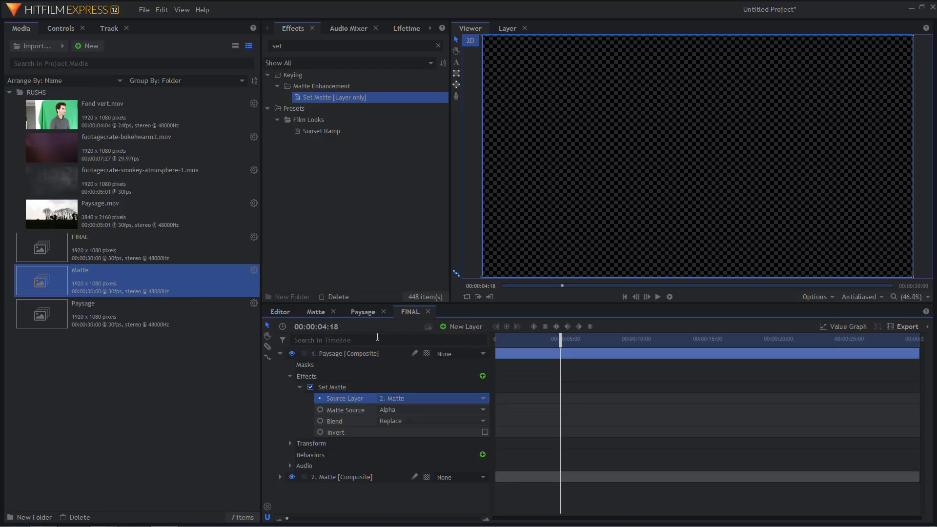
# In the Paysage composite shot, add a tracker to Paysage.mov at the first frame and set its type to Double Points (Position/Scale/Rotation)
pyautogui.click(363, 312)
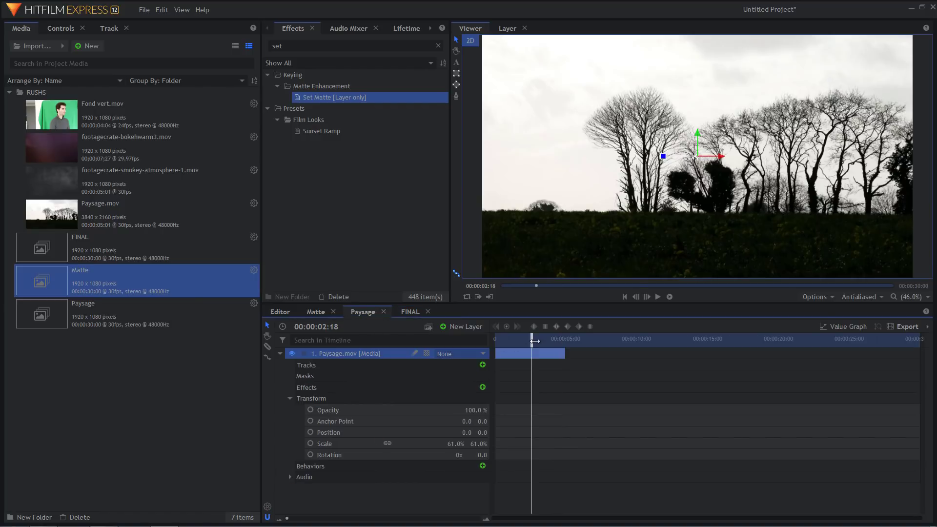
pyautogui.moveTo(534, 341); pyautogui.dragTo(495, 342)
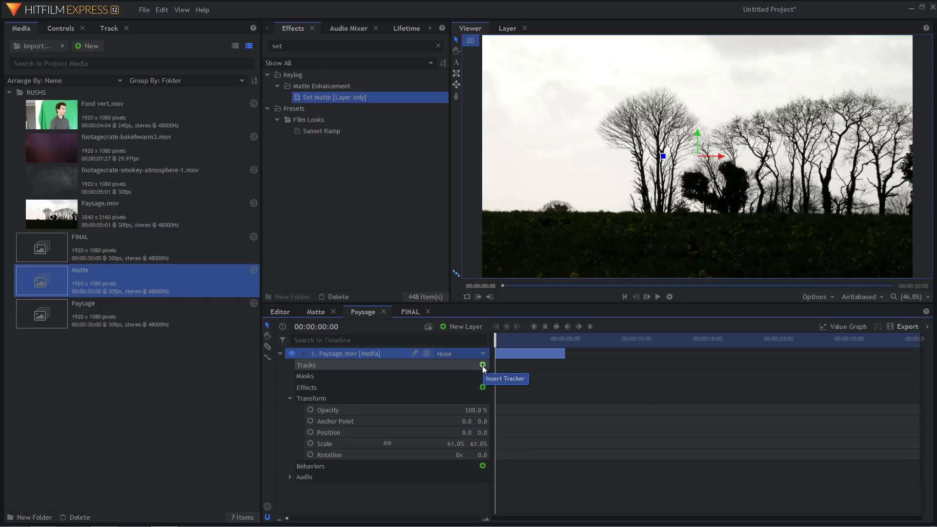
pyautogui.click(483, 366)
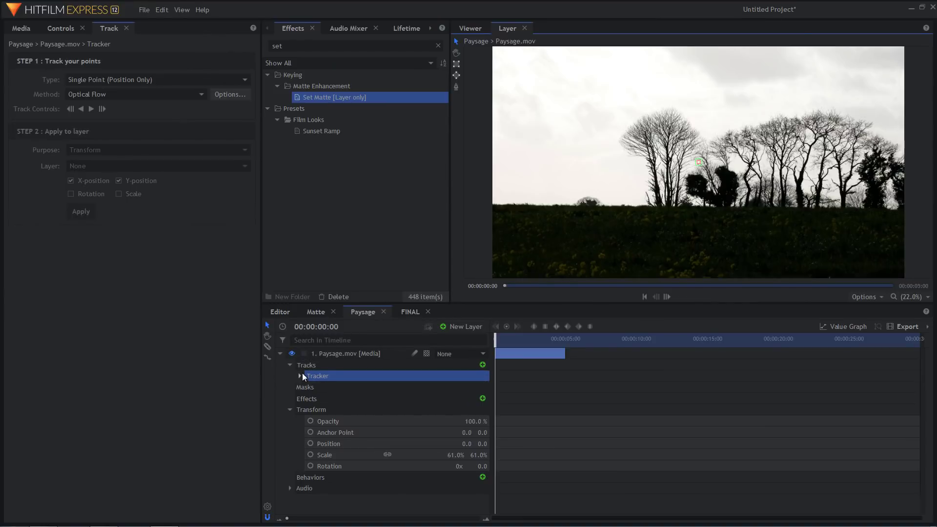
pyautogui.click(112, 79)
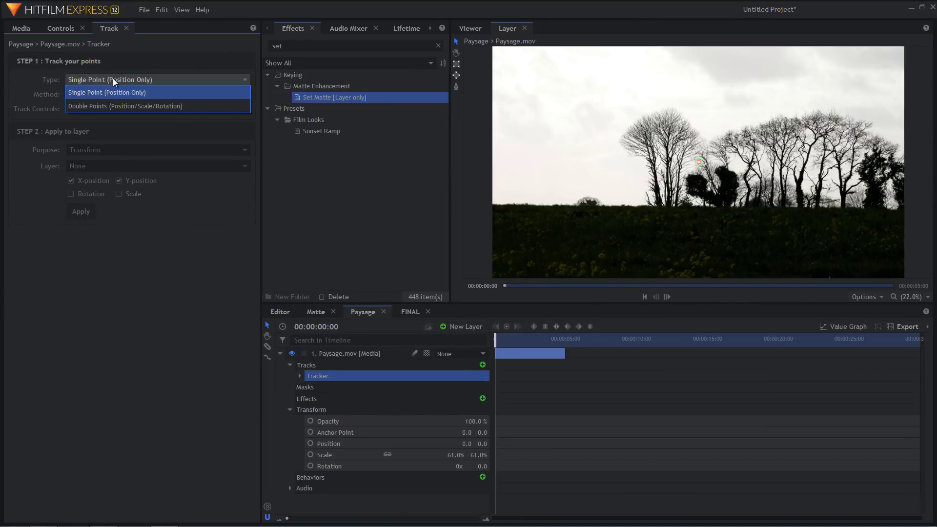
pyautogui.click(105, 105)
# Place one tracking point beside the large tree's trunk and the other on the far-side trees, and track both points forward through the clip
pyautogui.scroll(4, 710, 164)
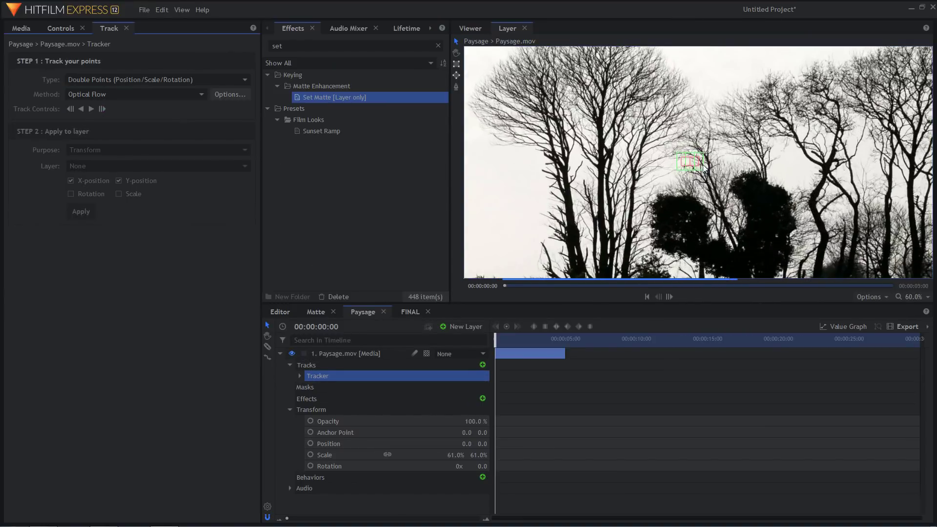
pyautogui.moveTo(684, 165); pyautogui.dragTo(541, 174)
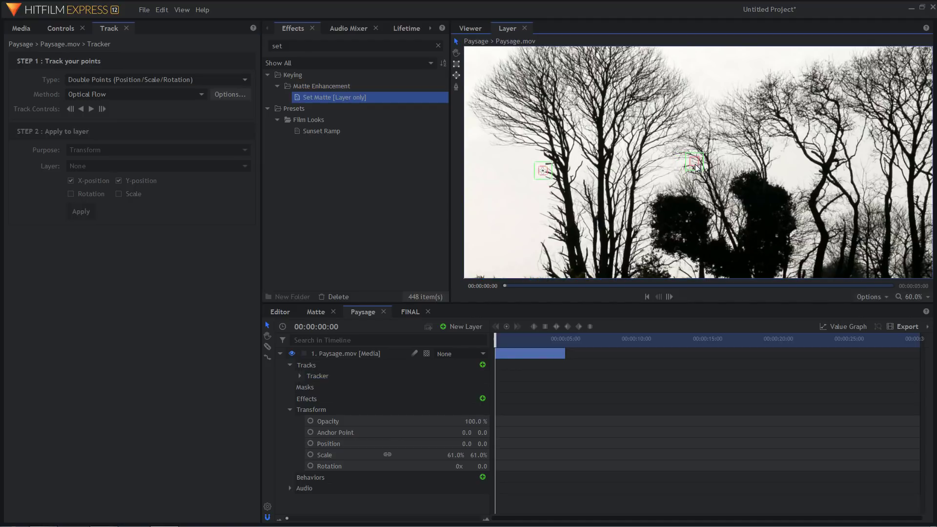
pyautogui.moveTo(696, 165); pyautogui.dragTo(921, 204)
pyautogui.click(92, 108)
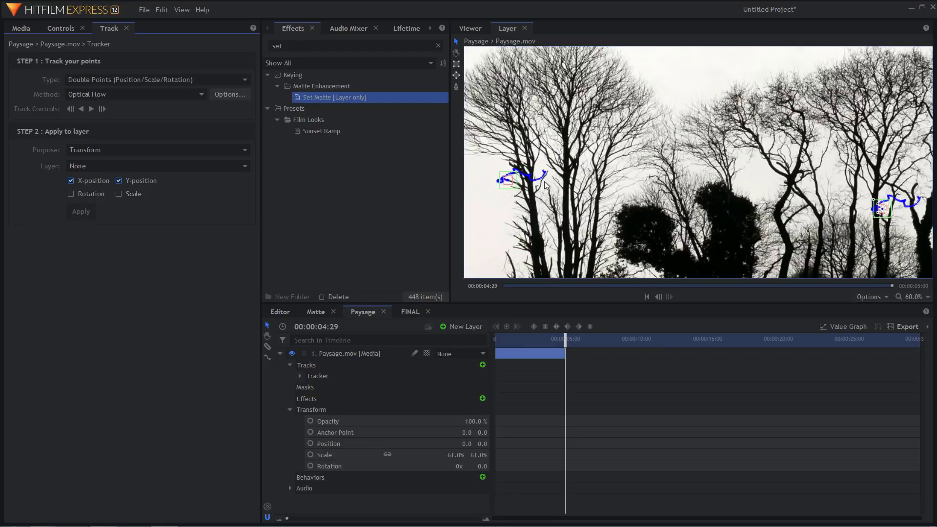
# Apply the track to the layer with the purpose Stabilize, using X-position, Y-position and Rotation
pyautogui.click(98, 150)
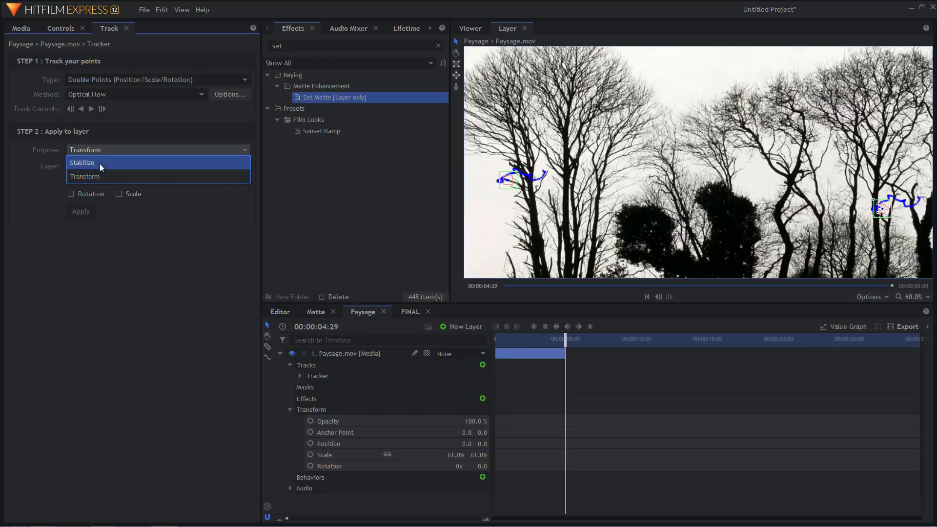
pyautogui.click(100, 163)
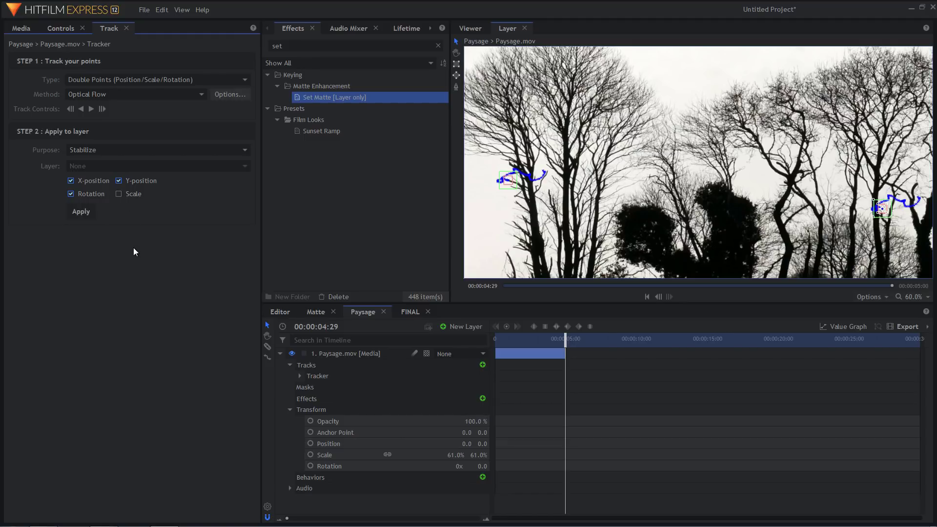
pyautogui.click(82, 213)
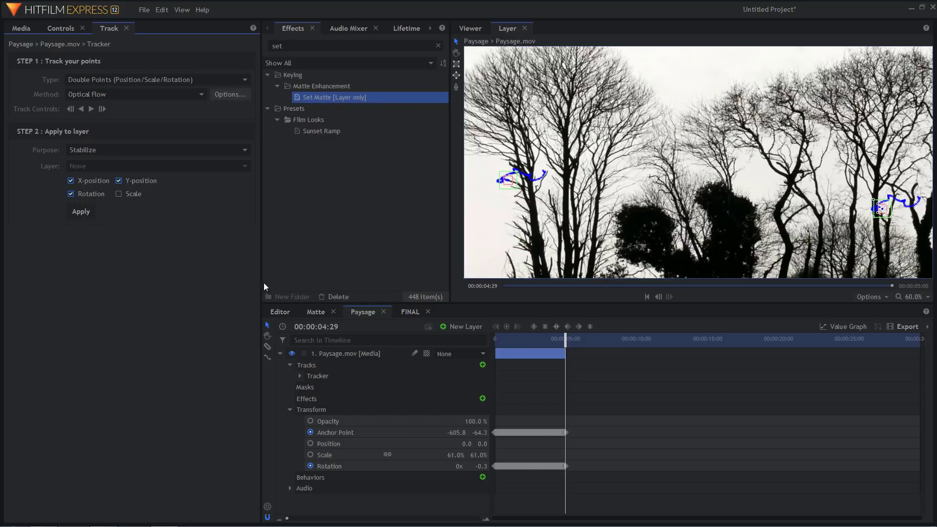
# Play the Paysage composite shot from the beginning to check the stabilized landscape
pyautogui.click(475, 32)
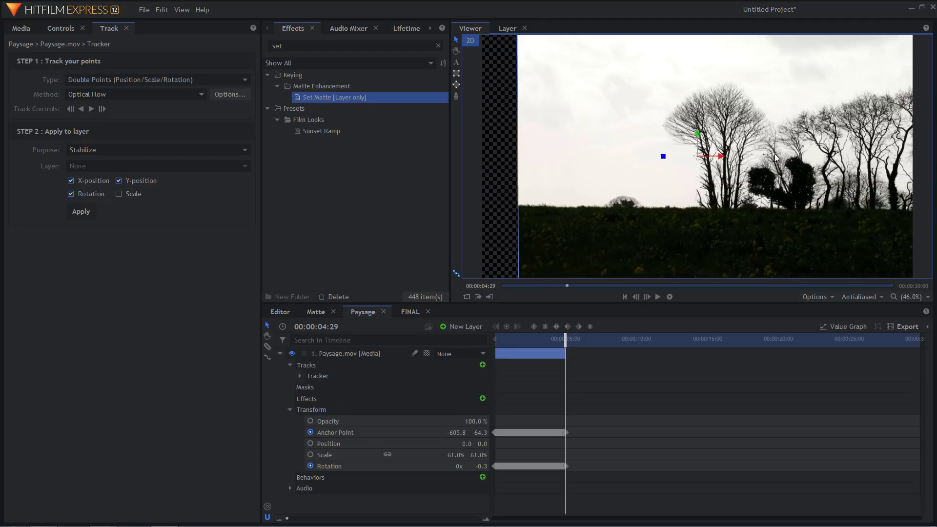
pyautogui.moveTo(557, 341); pyautogui.dragTo(496, 341)
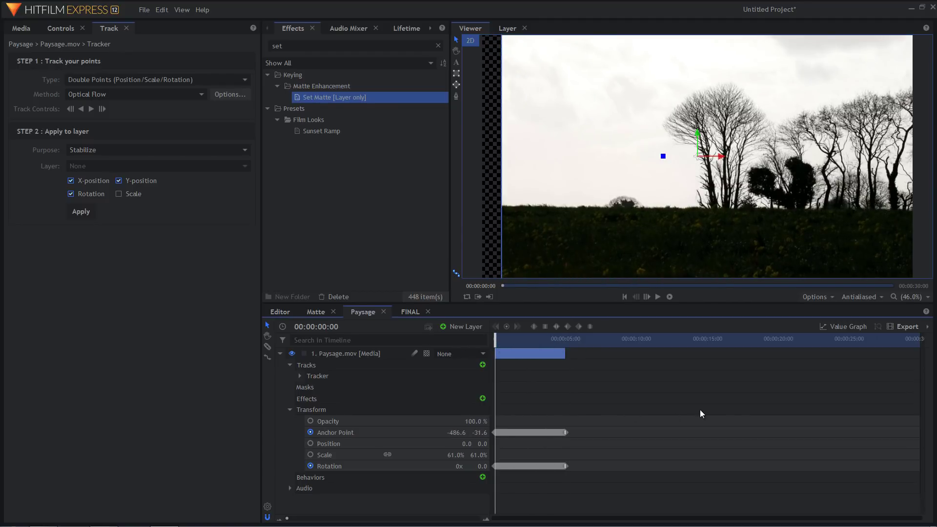
pyautogui.press('space')
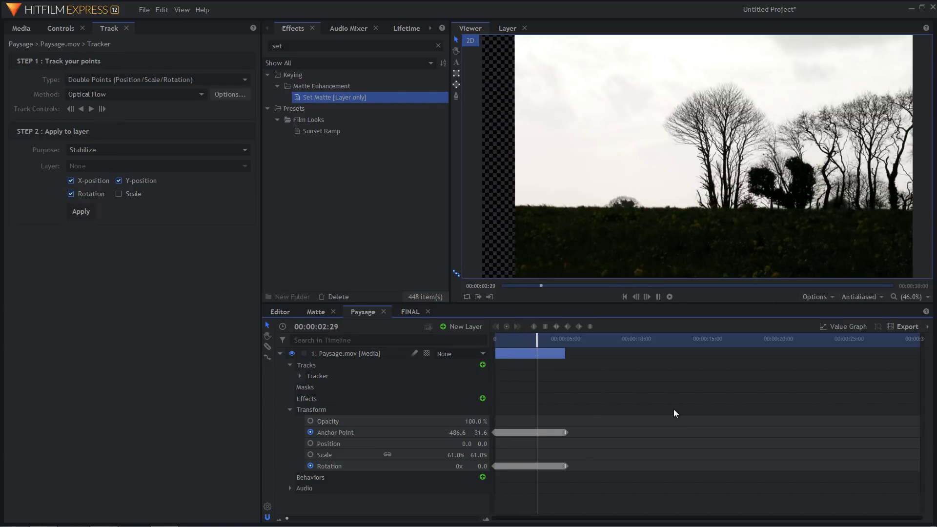
pyautogui.press('space')
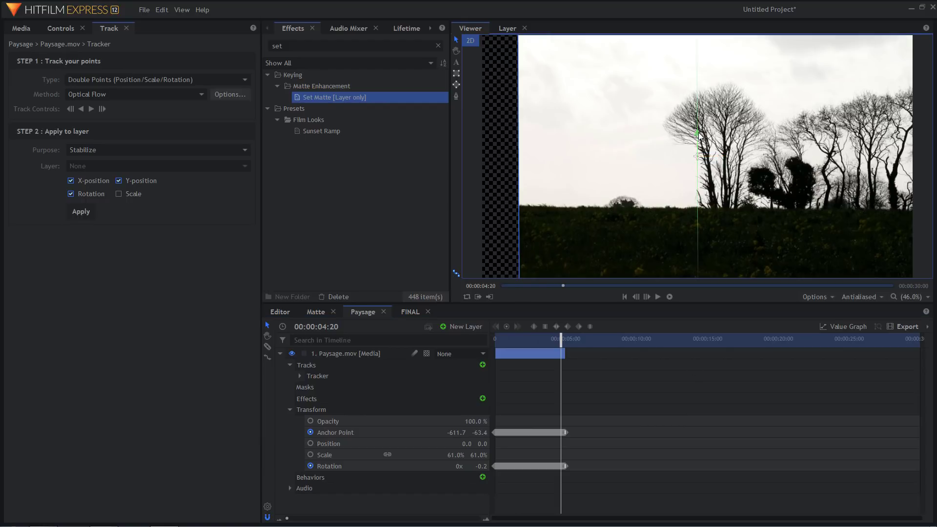
# Lower the Paysage.mov layer to a Y position of about -170 and check its framing inside the silhouette in FINAL
pyautogui.moveTo(736, 217); pyautogui.dragTo(737, 219)
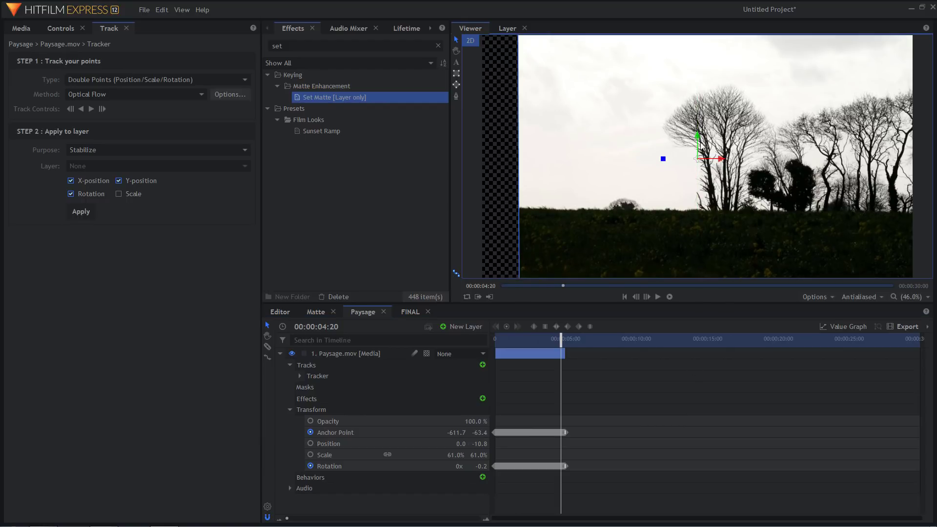
pyautogui.moveTo(698, 139); pyautogui.dragTo(698, 176)
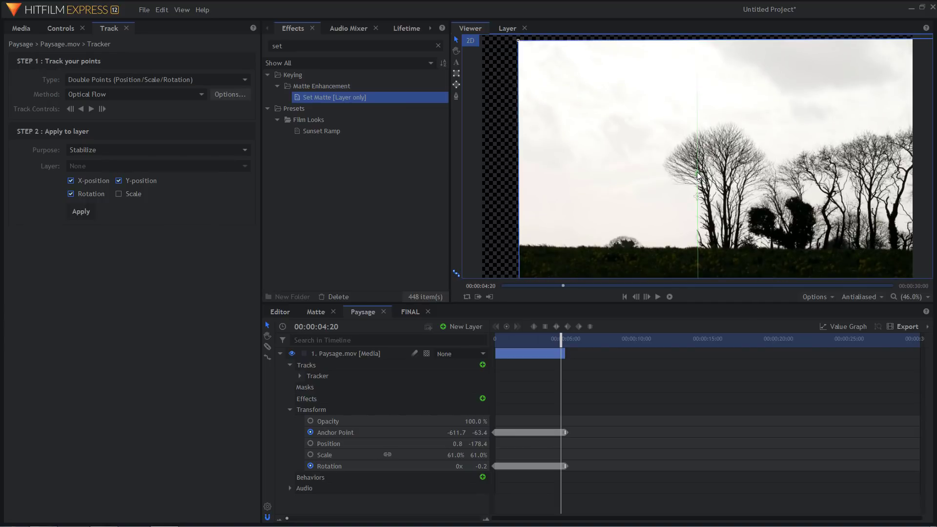
pyautogui.click(410, 312)
pyautogui.click(516, 340)
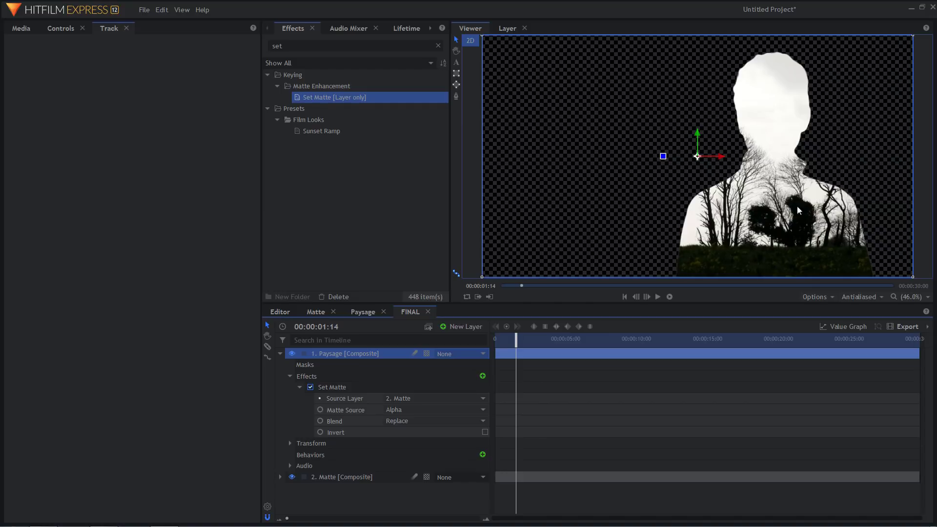
# Shift the Paysage.mov layer horizontally to an X position of about -585 and play FINAL from the start to check the silhouette
pyautogui.click(363, 312)
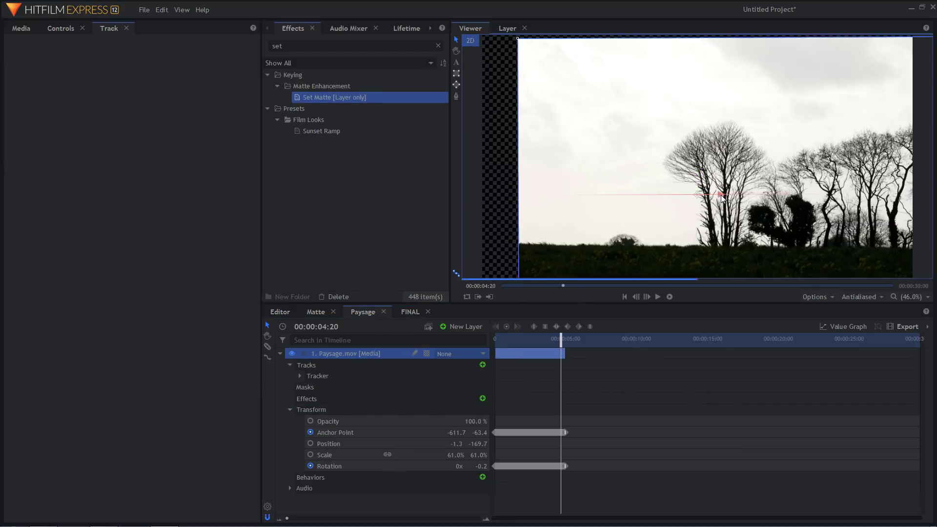
pyautogui.moveTo(722, 198); pyautogui.dragTo(566, 199)
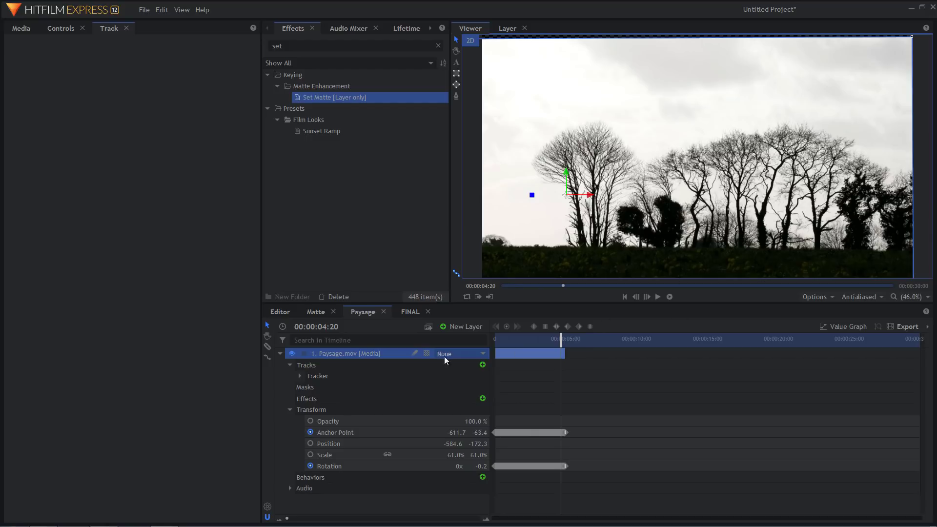
pyautogui.click(411, 312)
pyautogui.moveTo(516, 346); pyautogui.dragTo(495, 346)
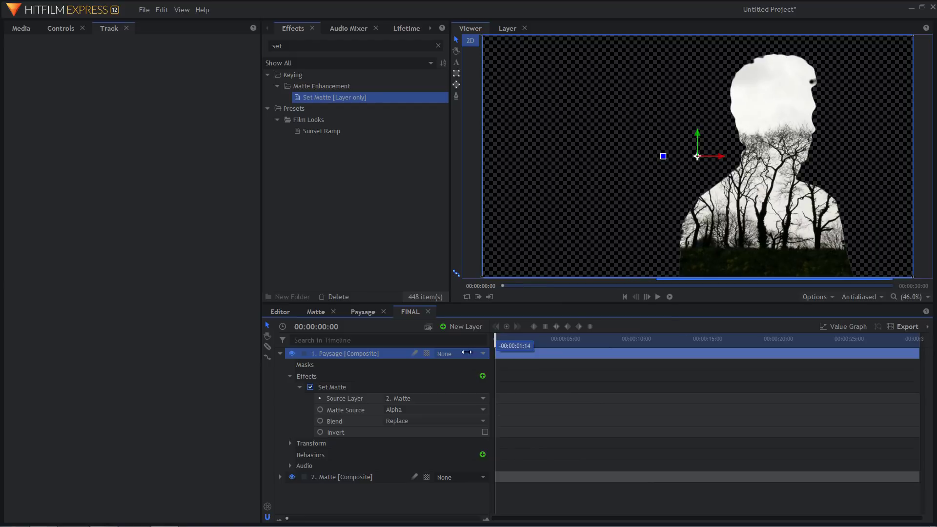
pyautogui.press('space')
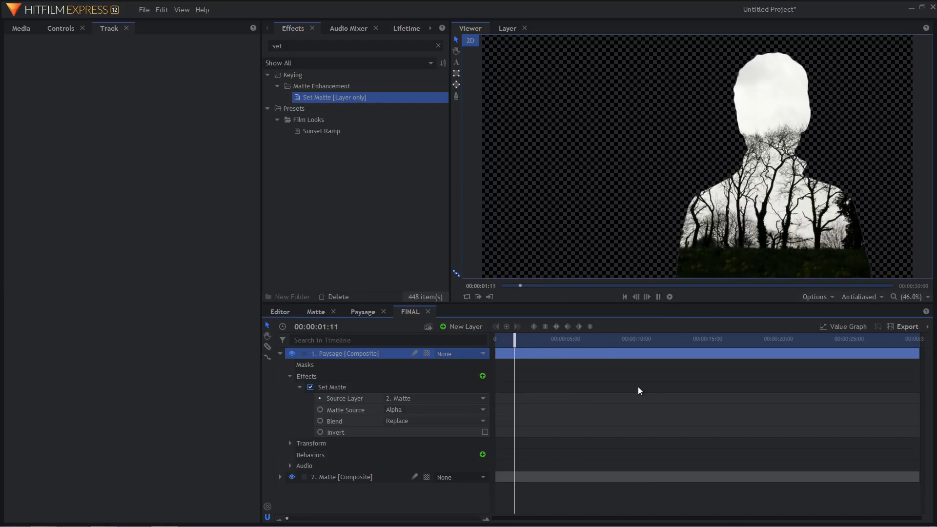
pyautogui.press('space')
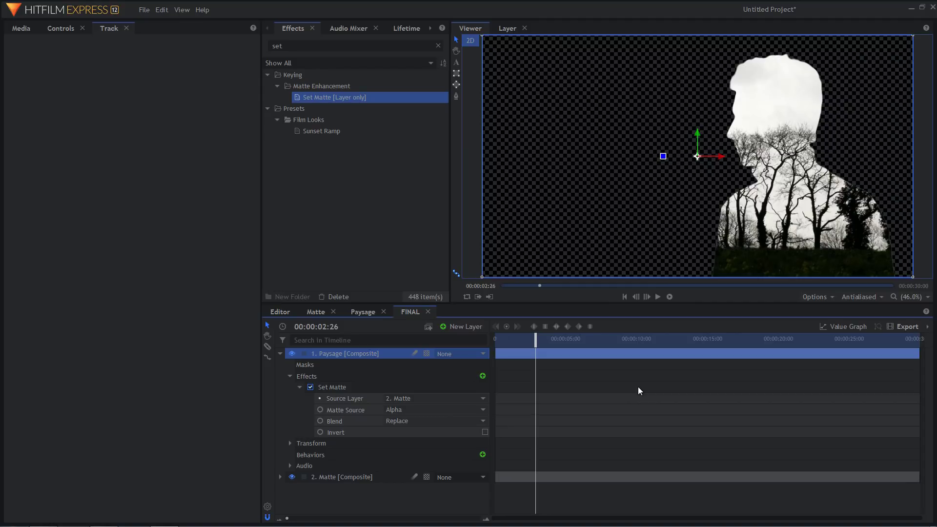
# Duplicate the Paysage.mov layer in the Paysage composite shot and rename the copy "premier plan"
pyautogui.click(365, 312)
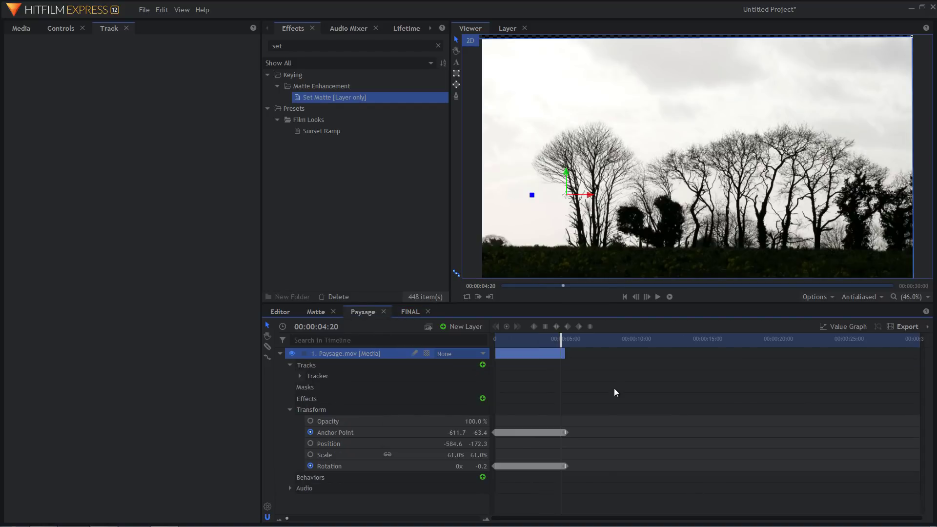
pyautogui.click(280, 354)
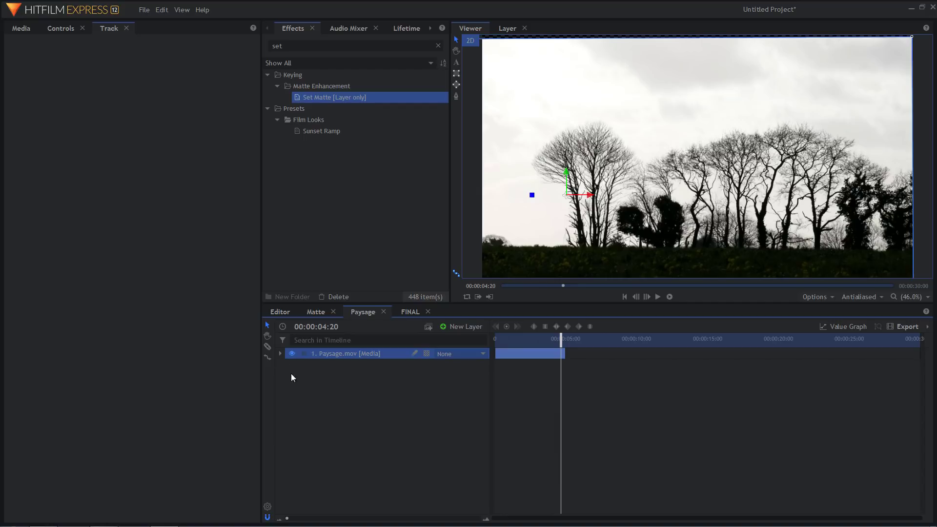
pyautogui.rightClick(337, 354)
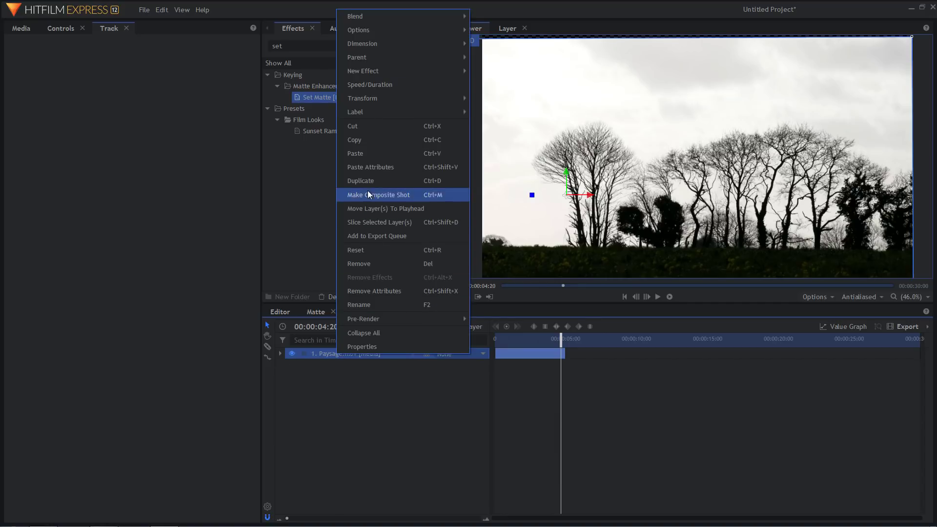
pyautogui.click(371, 182)
pyautogui.click(350, 354)
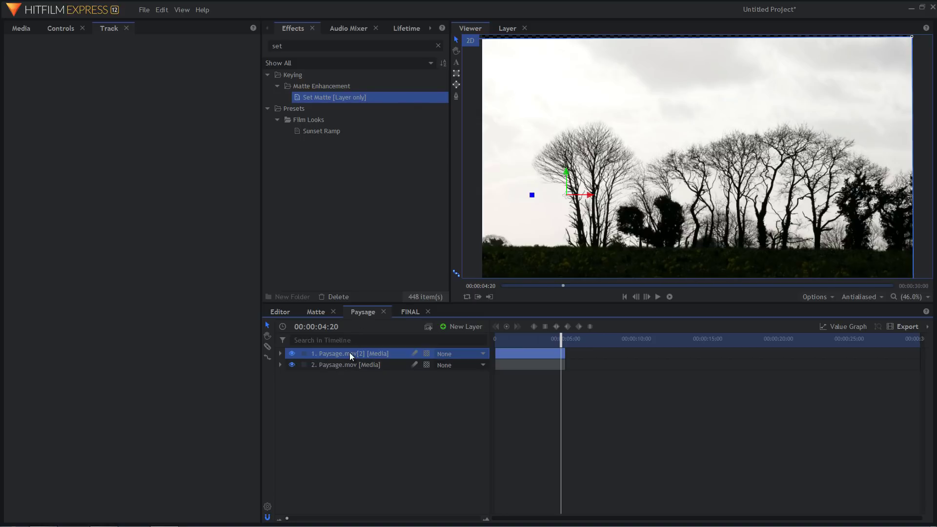
pyautogui.doubleClick(350, 354)
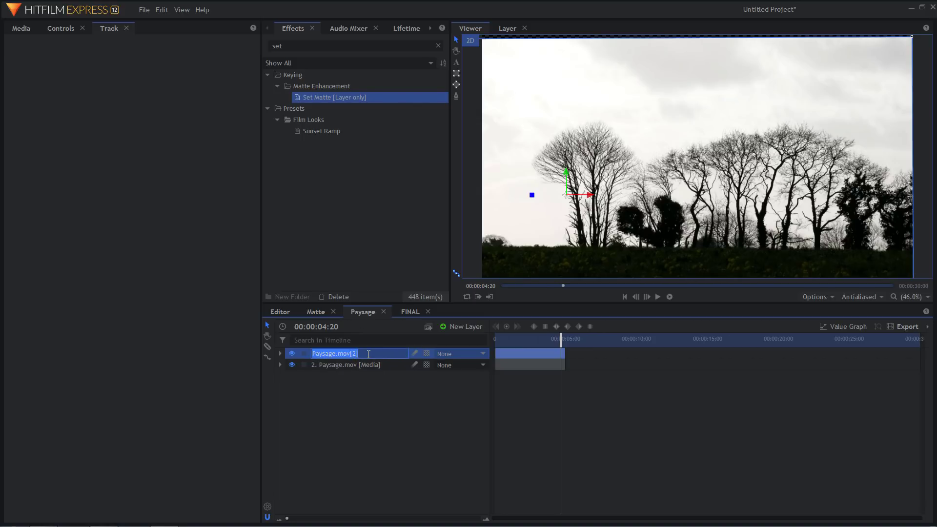
pyautogui.write('premier plan')
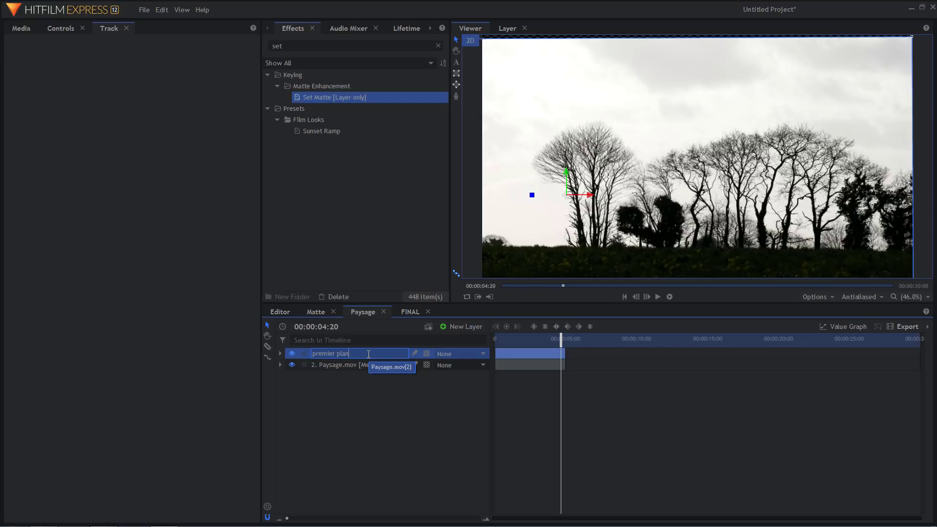
pyautogui.press('Return')
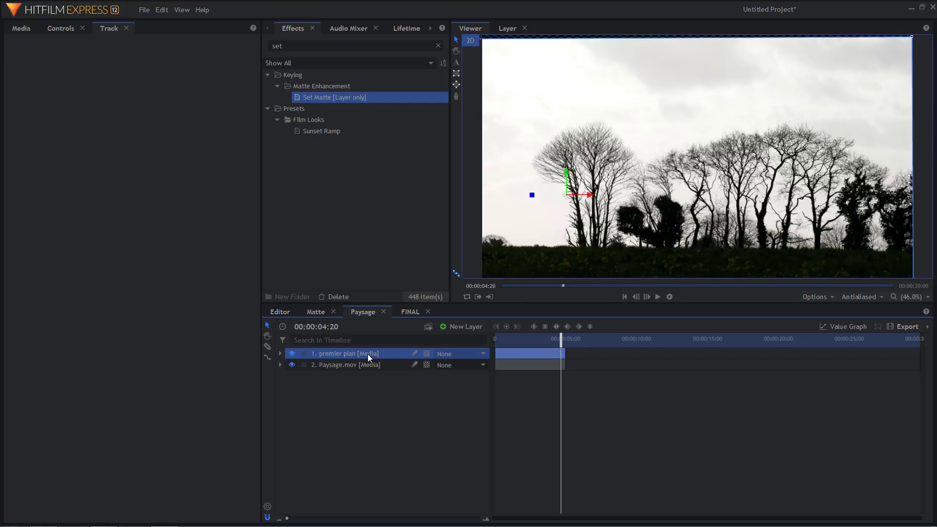
# Set the blend mode of the premier plan layer to Multiply
pyautogui.rightClick(340, 352)
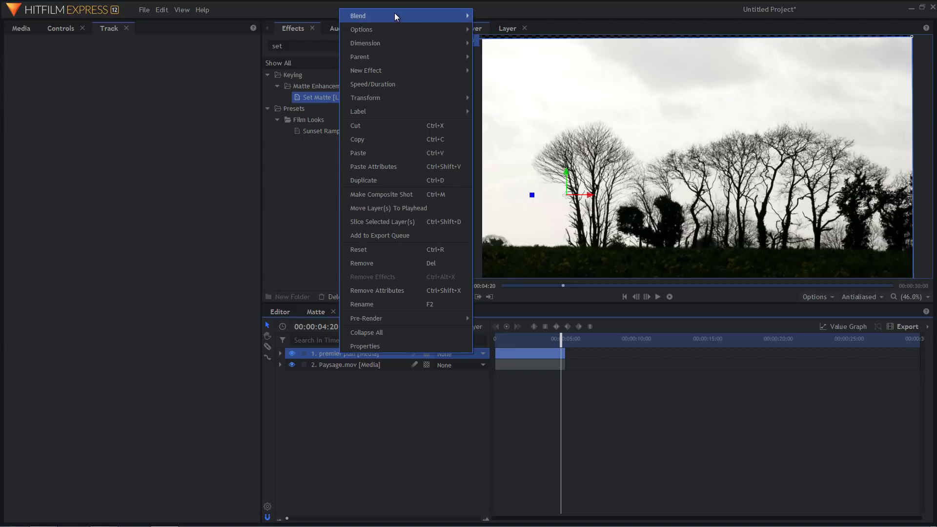
pyautogui.moveTo(391, 16)
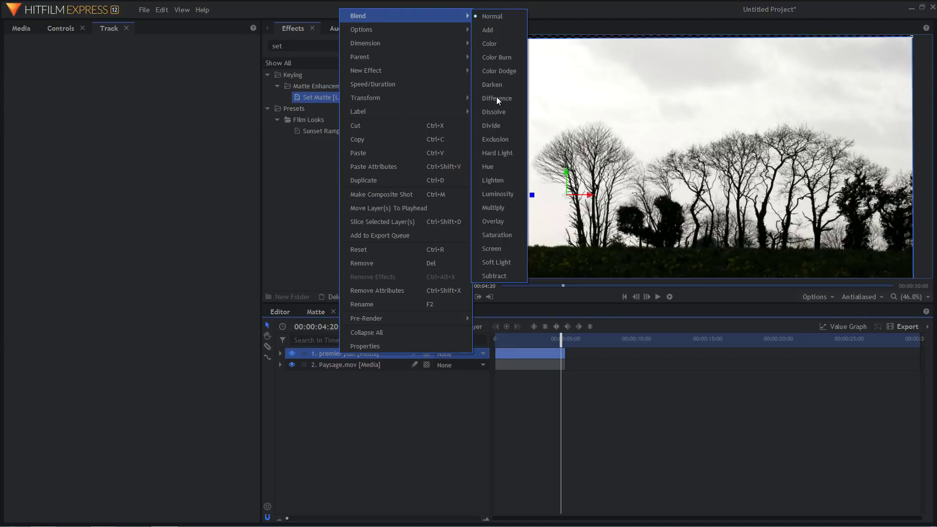
pyautogui.click(496, 209)
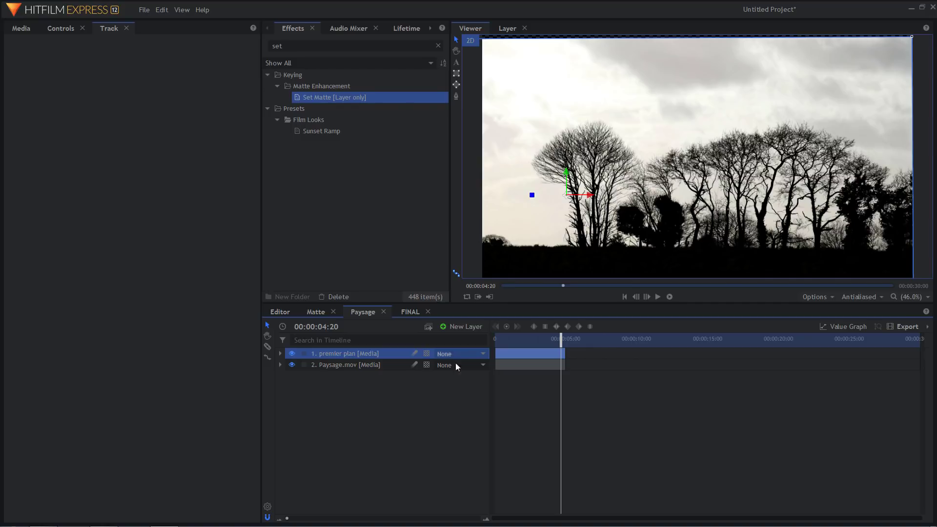
# Convert the premier plan and Paysage.mov layers to 3D planes and add a camera to the Paysage composite shot
pyautogui.keyDown('ctrl'); pyautogui.click(376, 363); pyautogui.keyUp('ctrl')
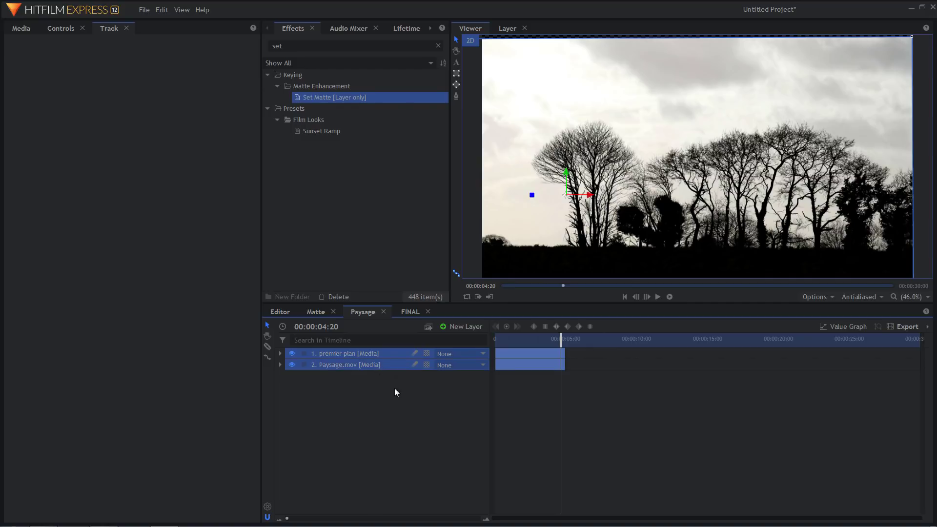
pyautogui.click(427, 366)
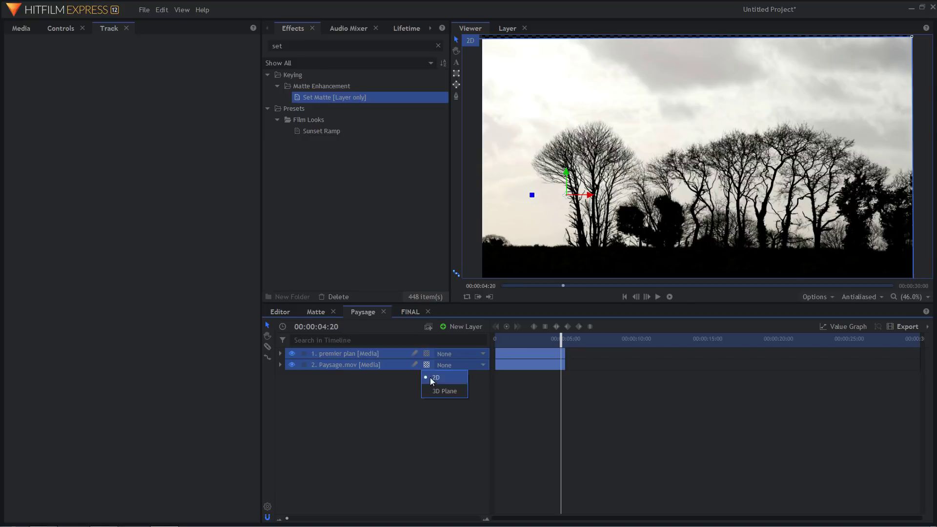
pyautogui.click(447, 392)
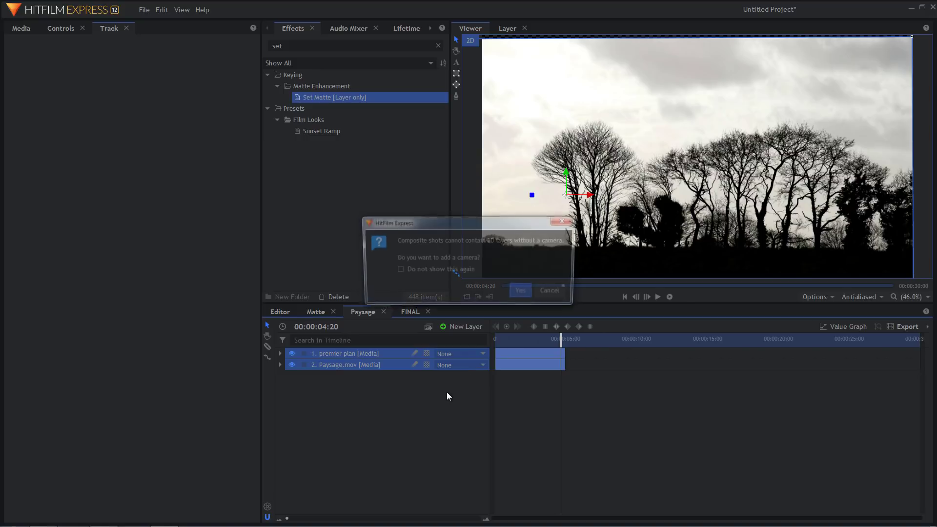
pyautogui.click(523, 294)
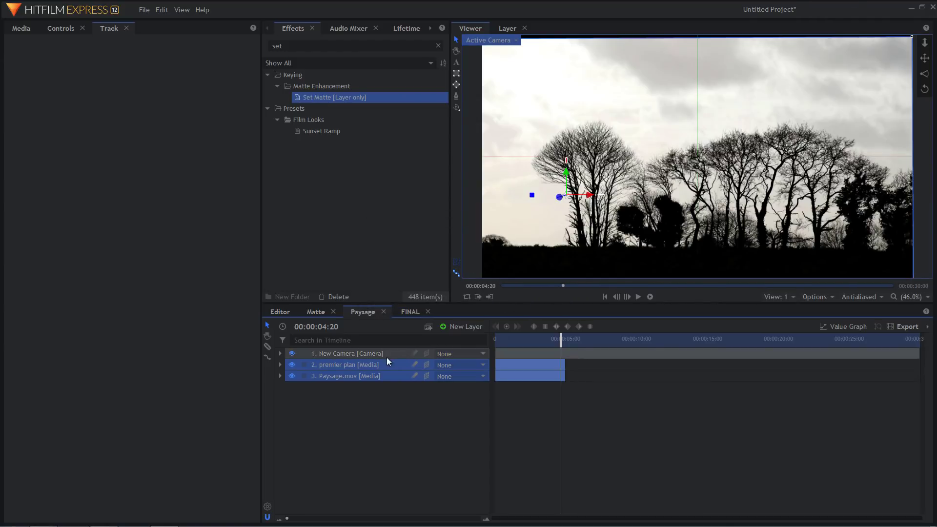
# Move the premier plan layer to a position of about X -46.6, Y -157.3, Z 941
pyautogui.click(343, 365)
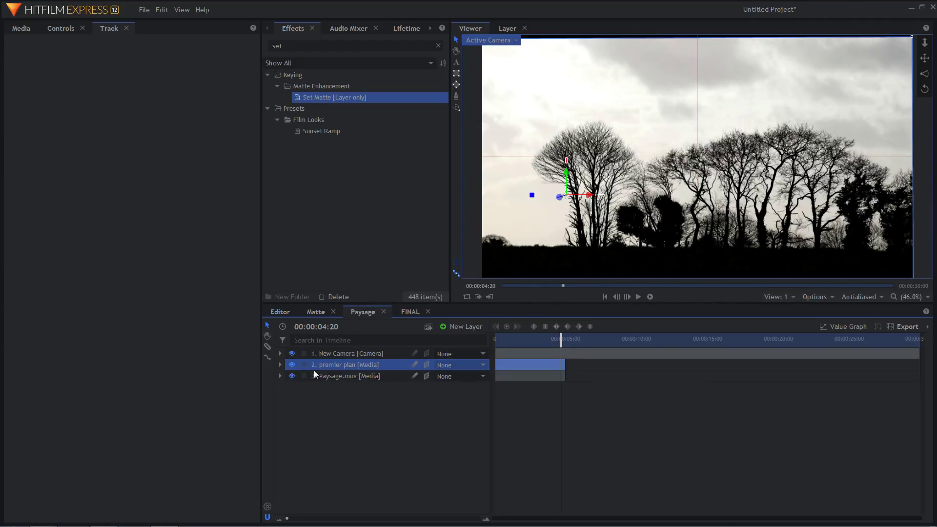
pyautogui.click(280, 365)
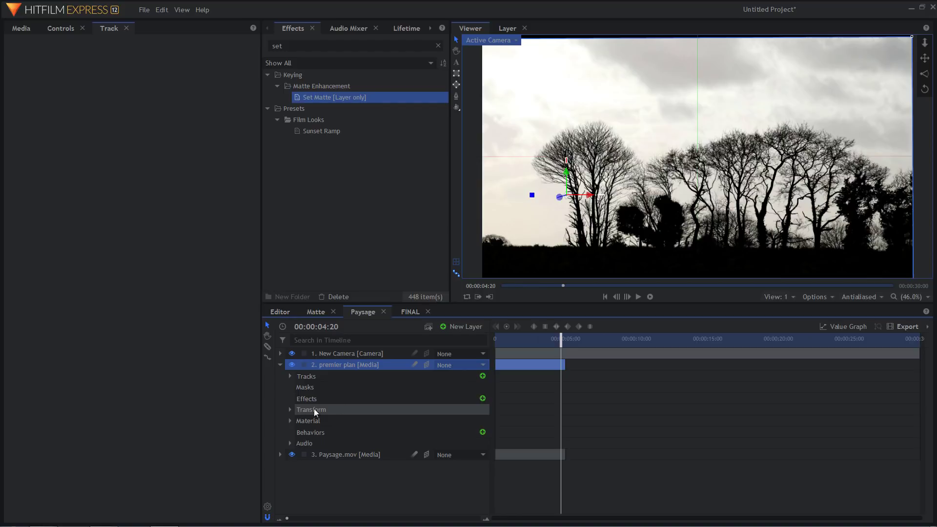
pyautogui.click(290, 409)
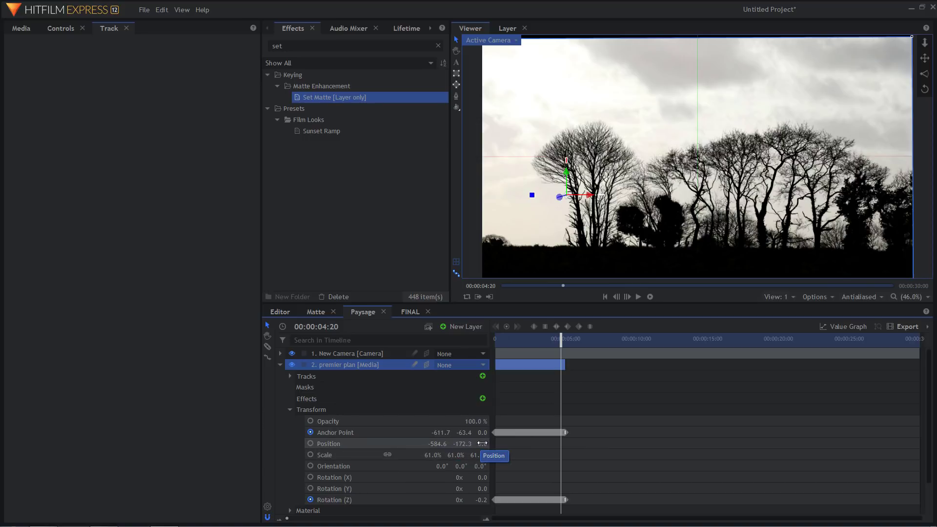
pyautogui.moveTo(482, 443); pyautogui.dragTo(539, 444)
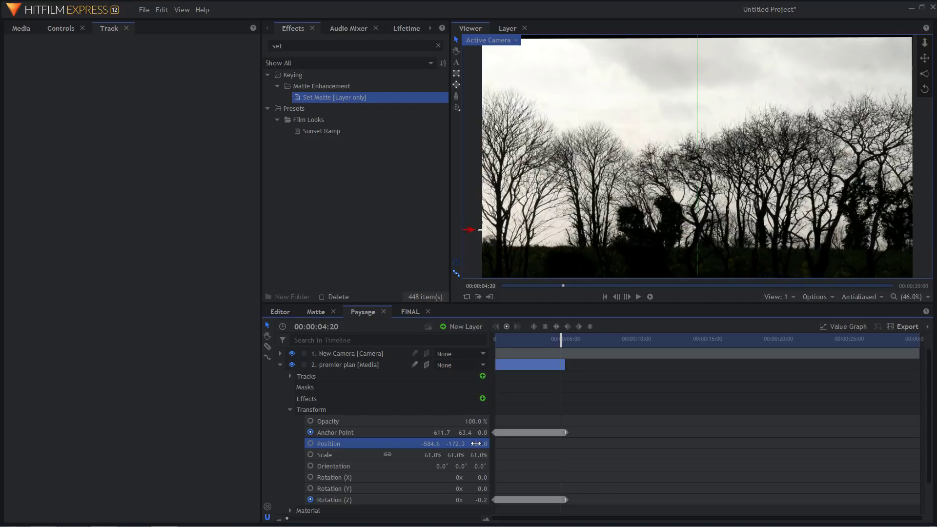
pyautogui.moveTo(435, 445); pyautogui.dragTo(475, 445)
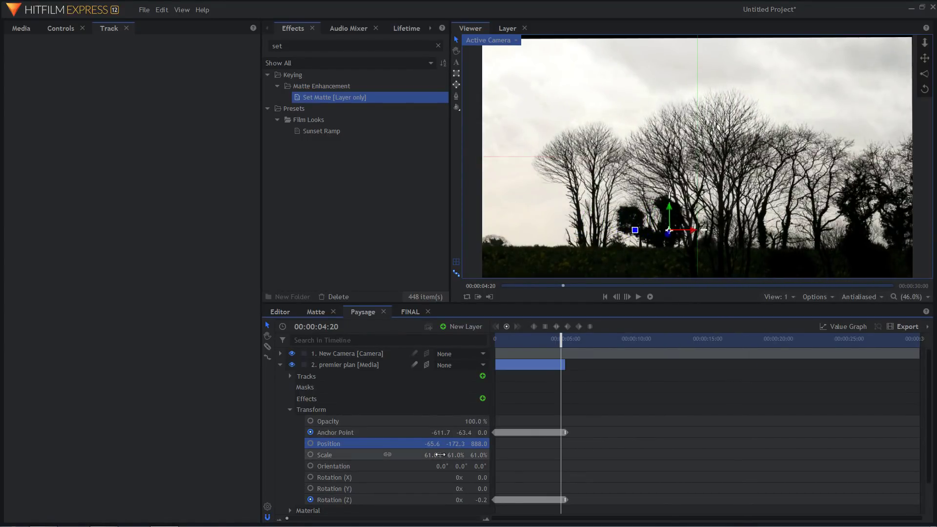
pyautogui.moveTo(479, 444); pyautogui.dragTo(430, 443)
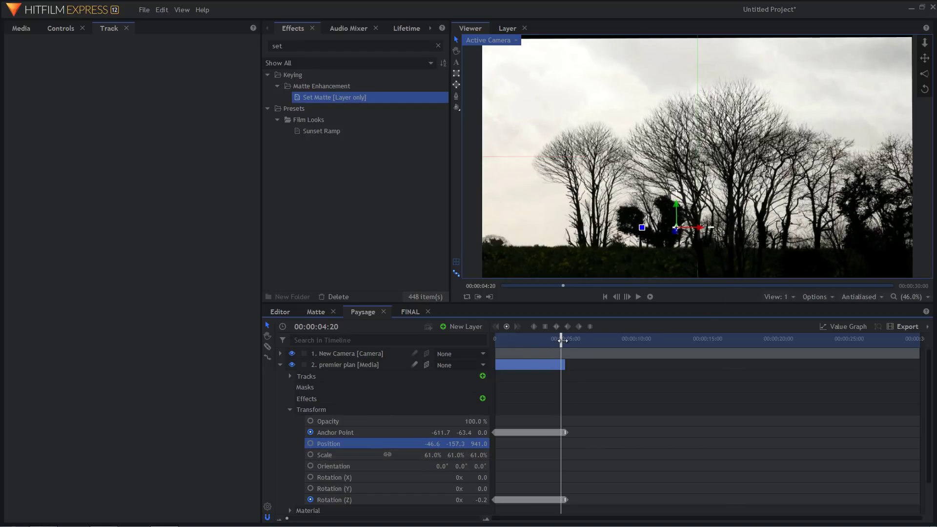
# Enable position keyframing for the new camera at 00:00:00:00 in the Paysage composite shot
pyautogui.moveTo(562, 341); pyautogui.dragTo(495, 341)
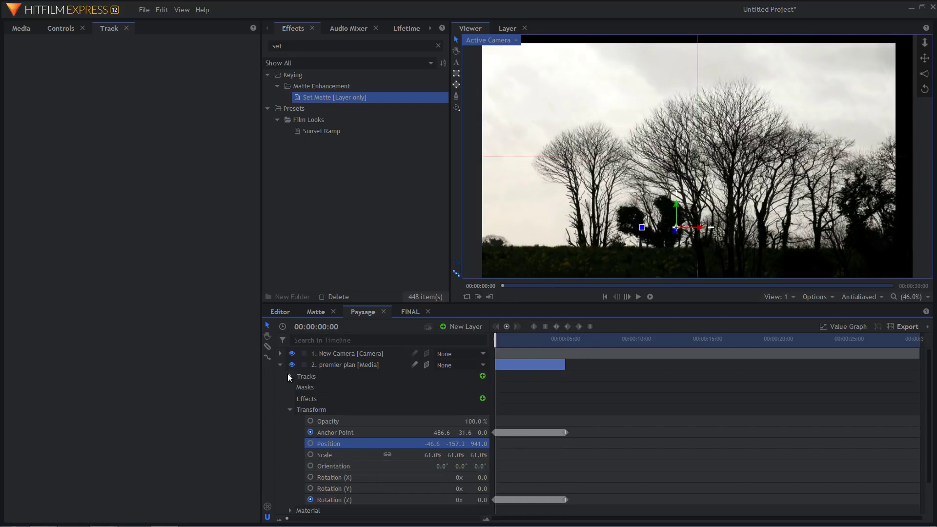
pyautogui.click(286, 354)
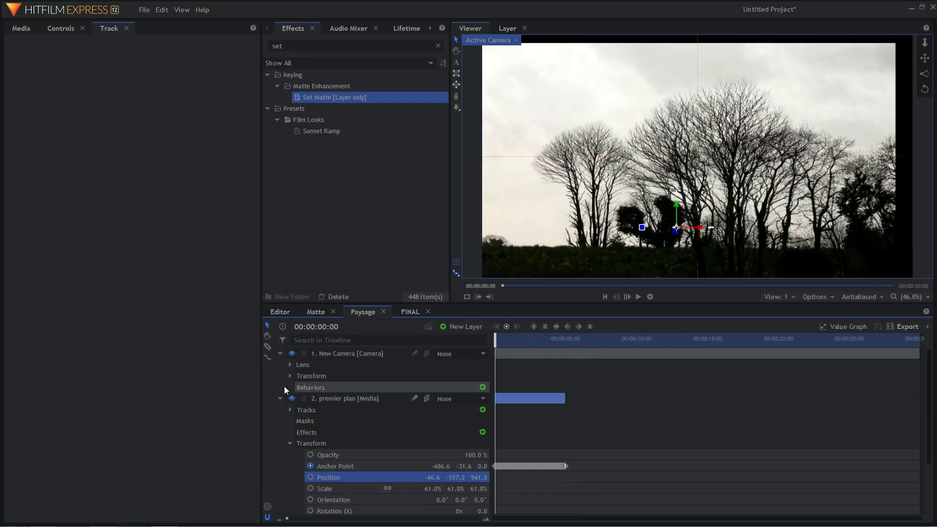
pyautogui.click(290, 376)
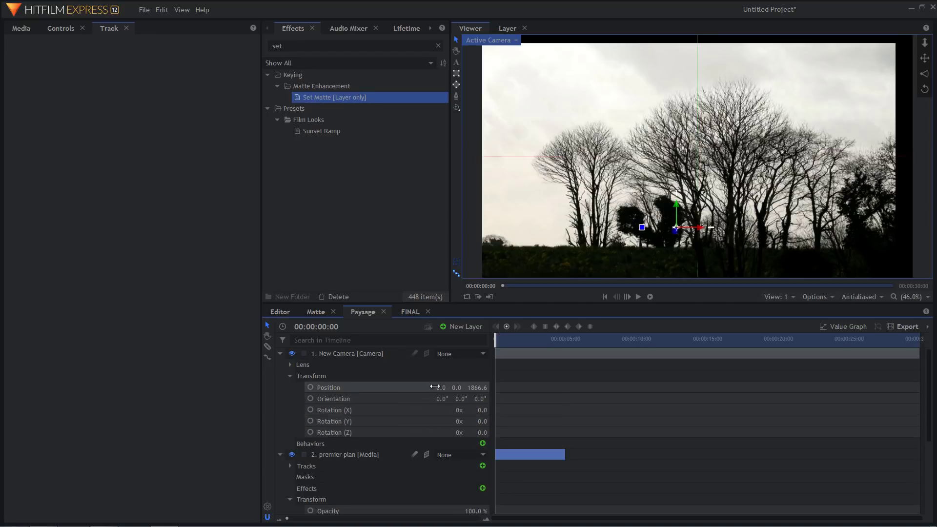
pyautogui.click(311, 388)
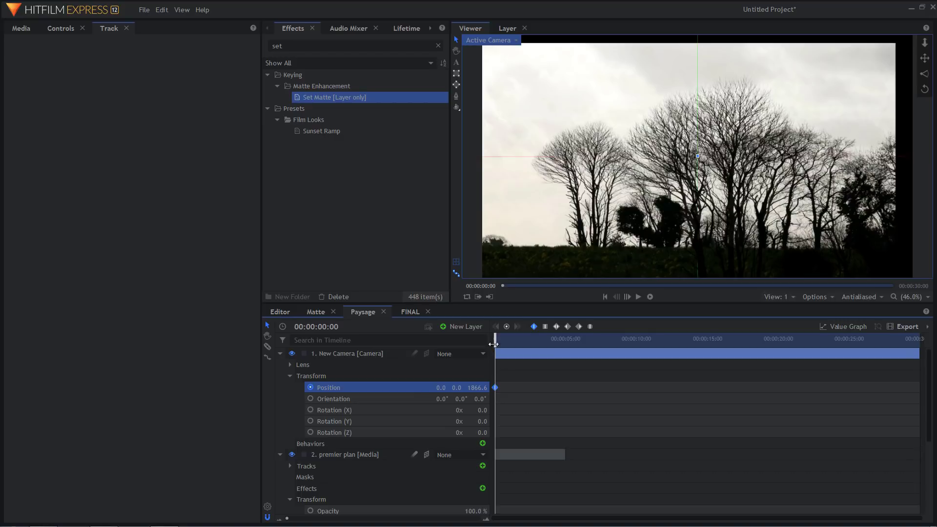
# Keyframe the camera's X position at about 102 at 00:00:04:26 to create a sideways movement
pyautogui.moveTo(495, 342); pyautogui.dragTo(564, 352)
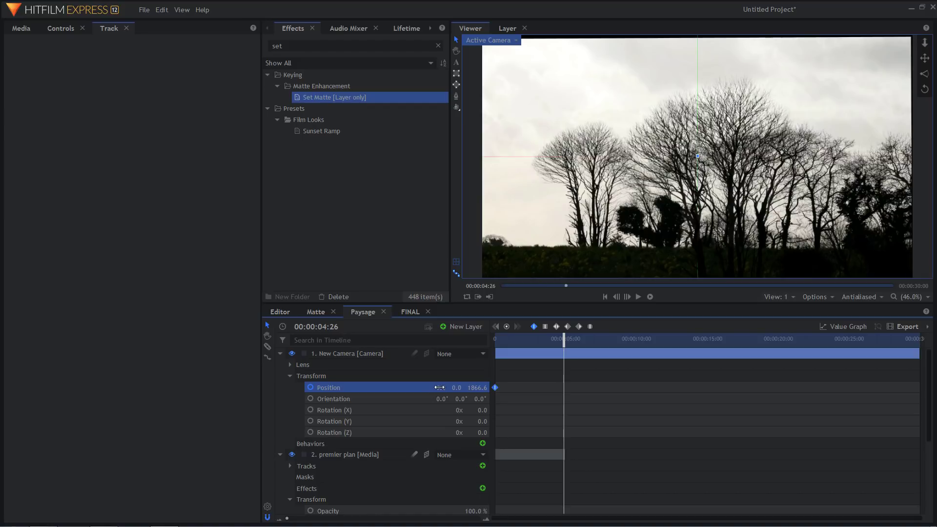
pyautogui.moveTo(441, 388); pyautogui.dragTo(481, 387)
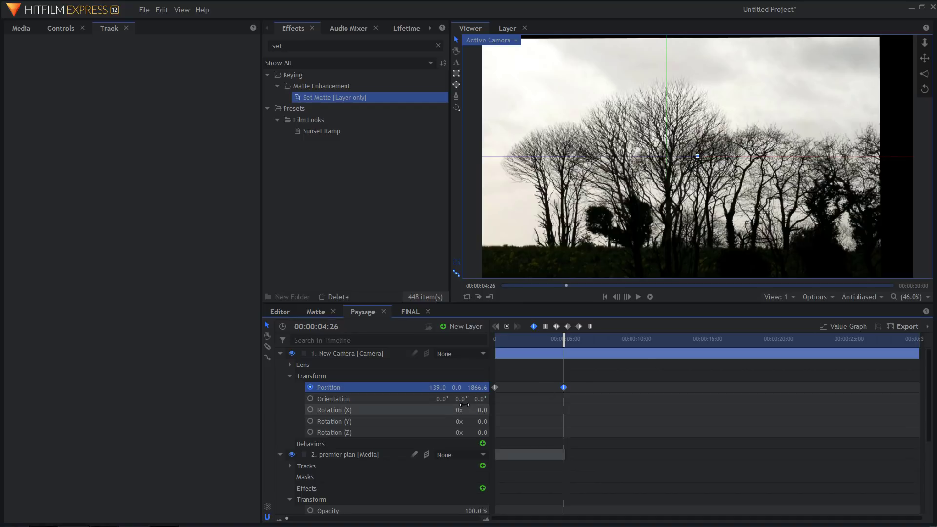
pyautogui.moveTo(438, 387); pyautogui.dragTo(419, 387)
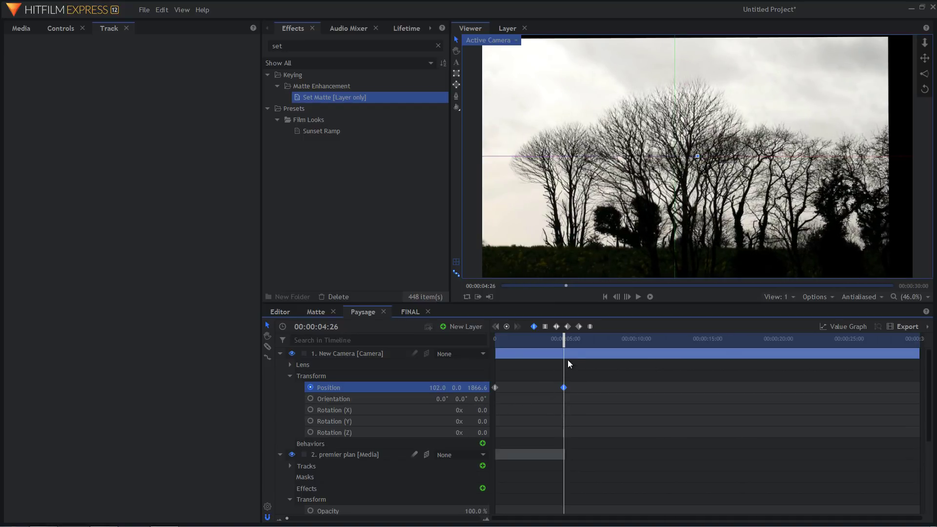
# Play FINAL from the start twice to check the parallax inside the silhouette, and return to the first frame
pyautogui.click(408, 313)
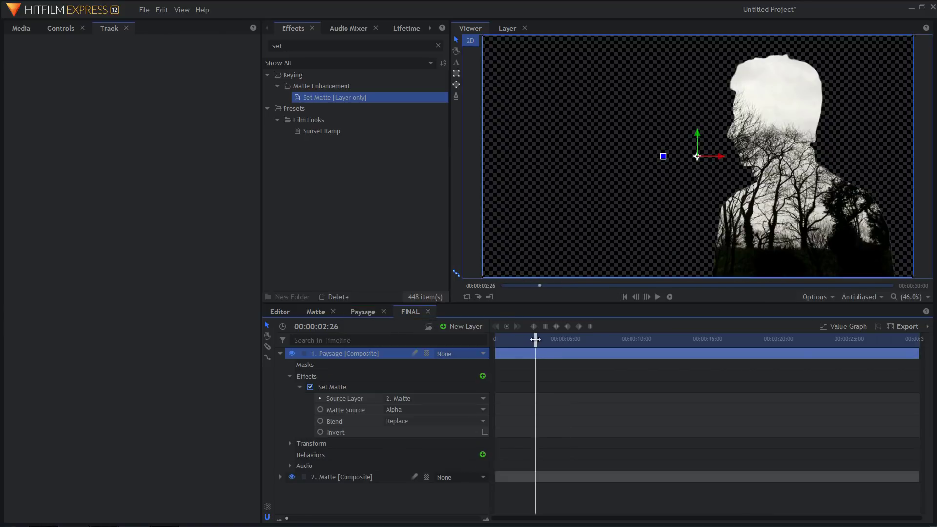
pyautogui.moveTo(535, 339); pyautogui.dragTo(495, 339)
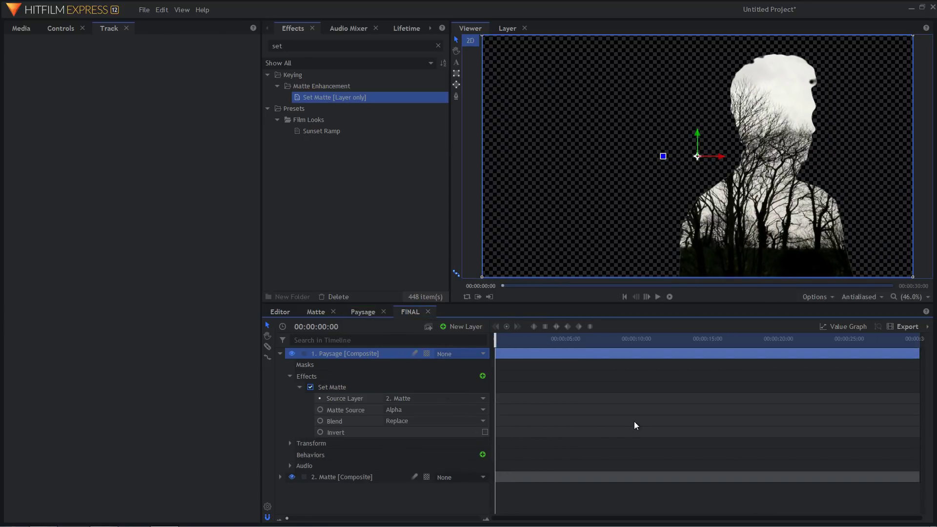
pyautogui.press('space')
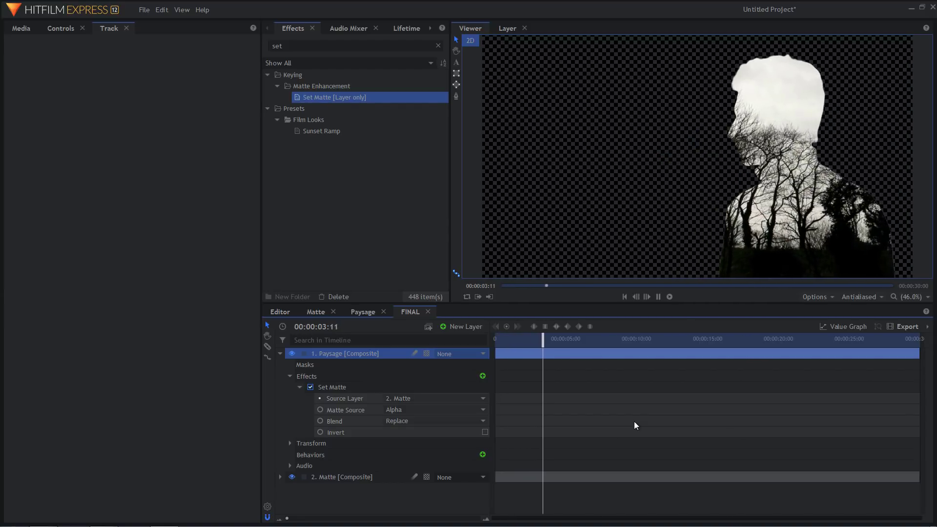
pyautogui.press('space')
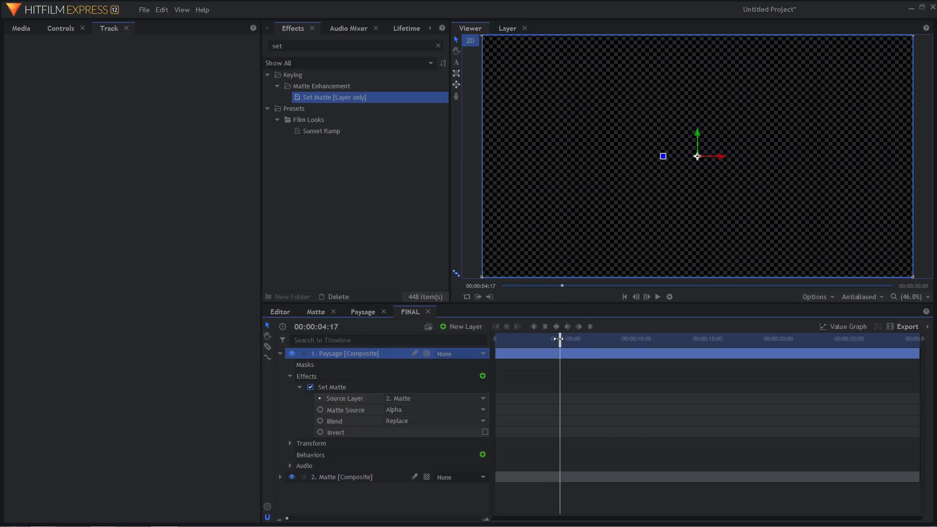
pyautogui.moveTo(559, 339); pyautogui.dragTo(550, 338)
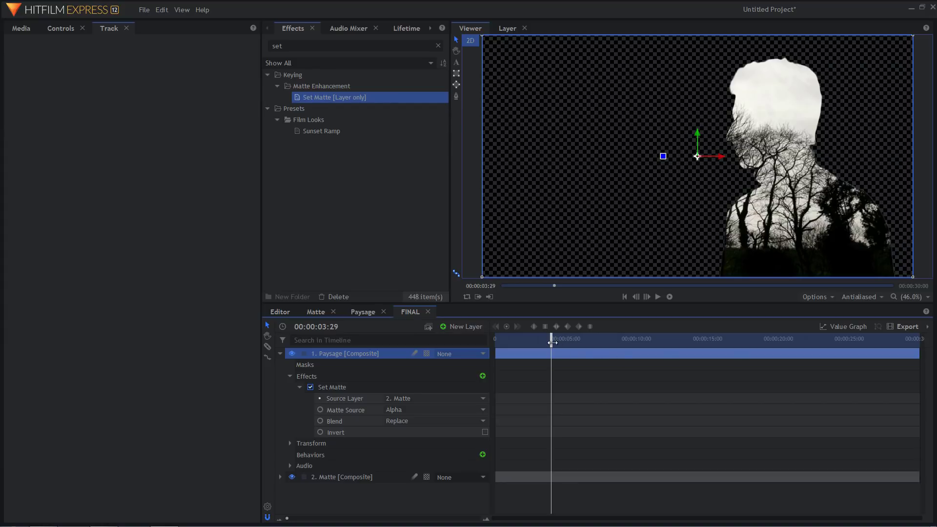
pyautogui.moveTo(552, 342); pyautogui.dragTo(494, 341)
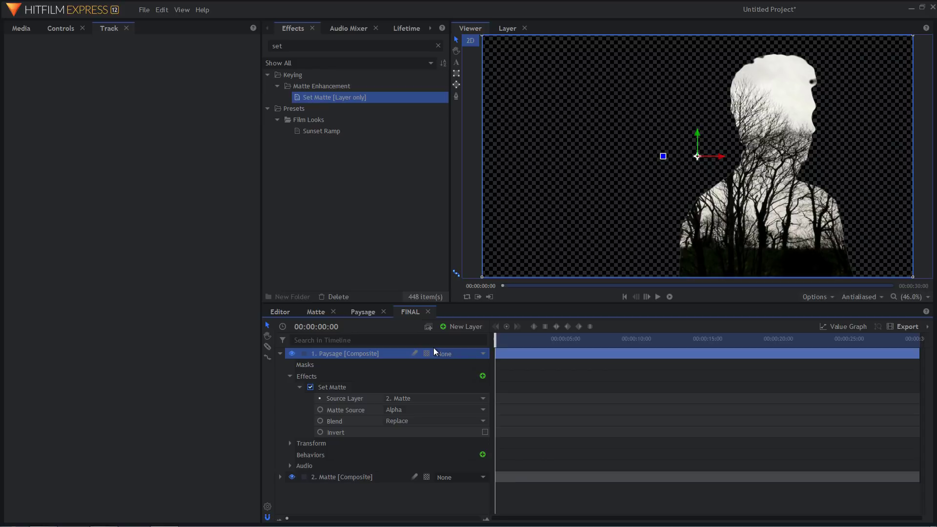
pyautogui.press('space')
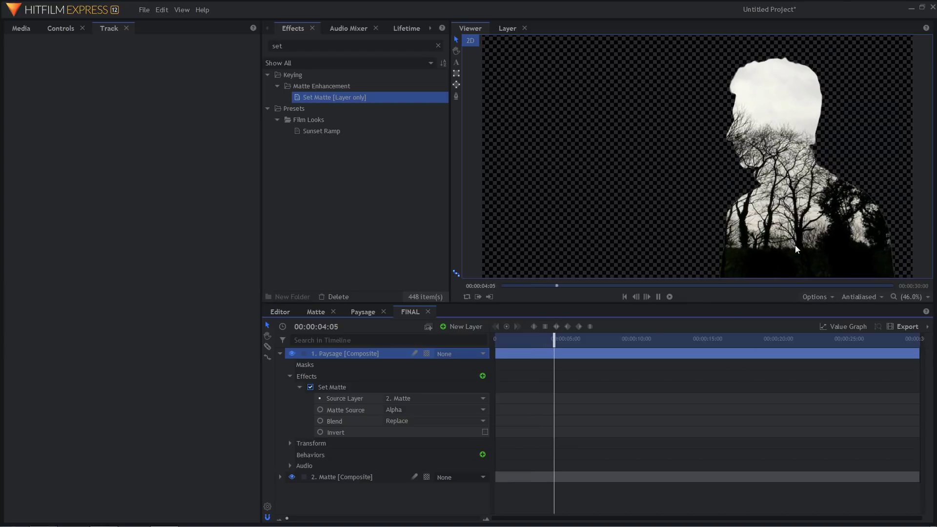
pyautogui.press('space')
pyautogui.moveTo(553, 340); pyautogui.dragTo(494, 341)
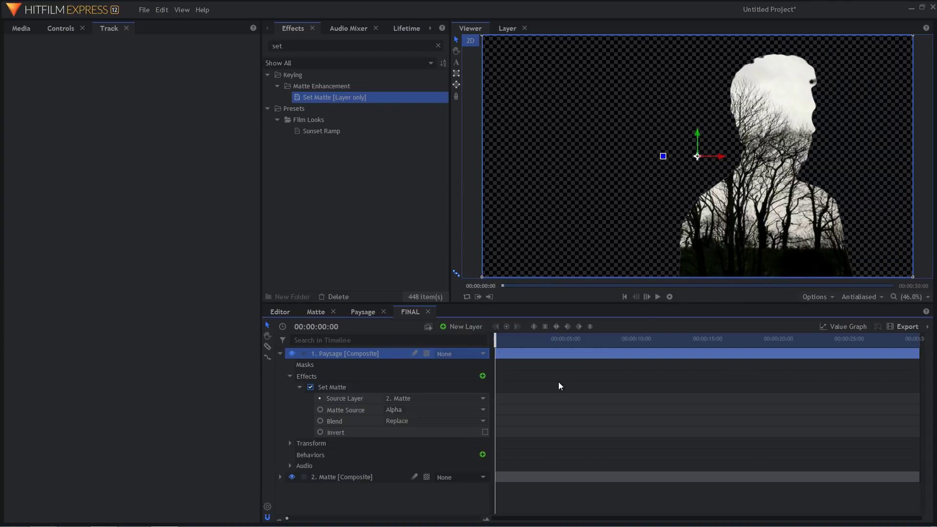
# Find the Black & White film look preset and apply it to the Paysage layer in FINAL
pyautogui.moveTo(285, 46); pyautogui.dragTo(251, 46)
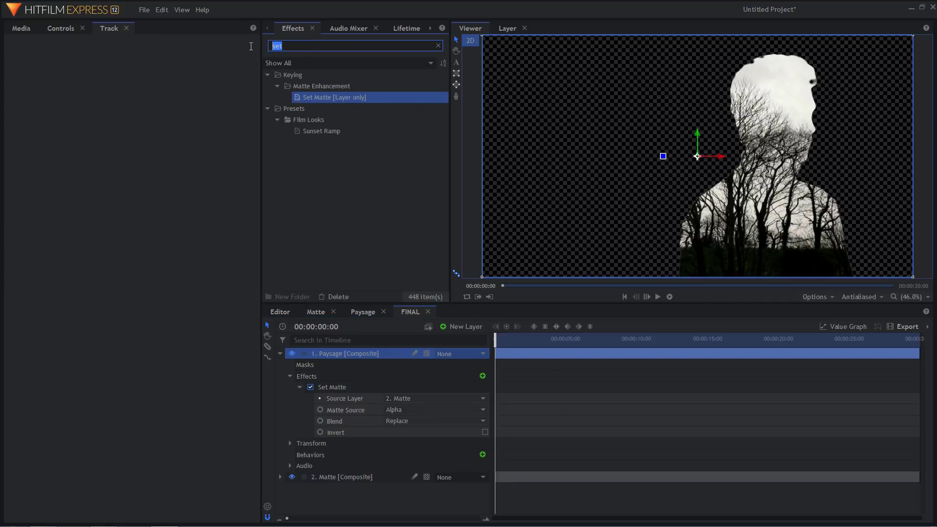
pyautogui.write('black')
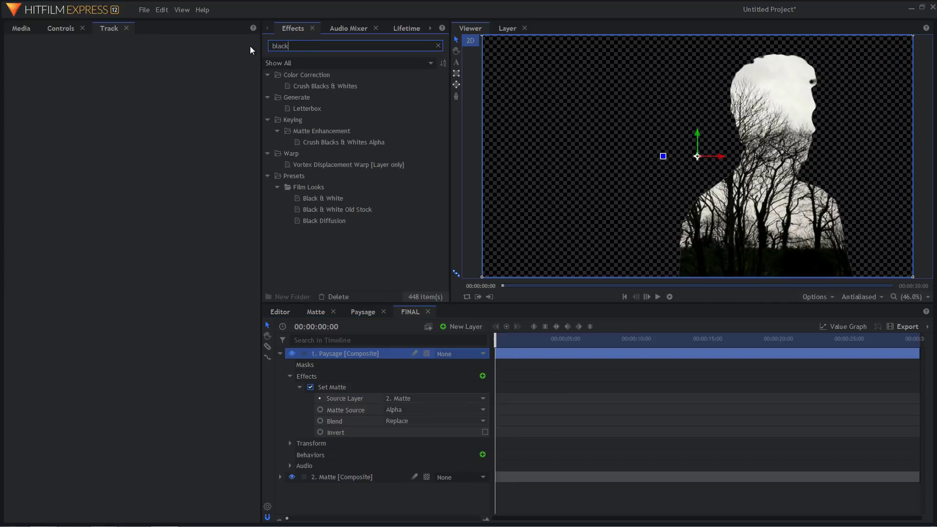
pyautogui.click(326, 199)
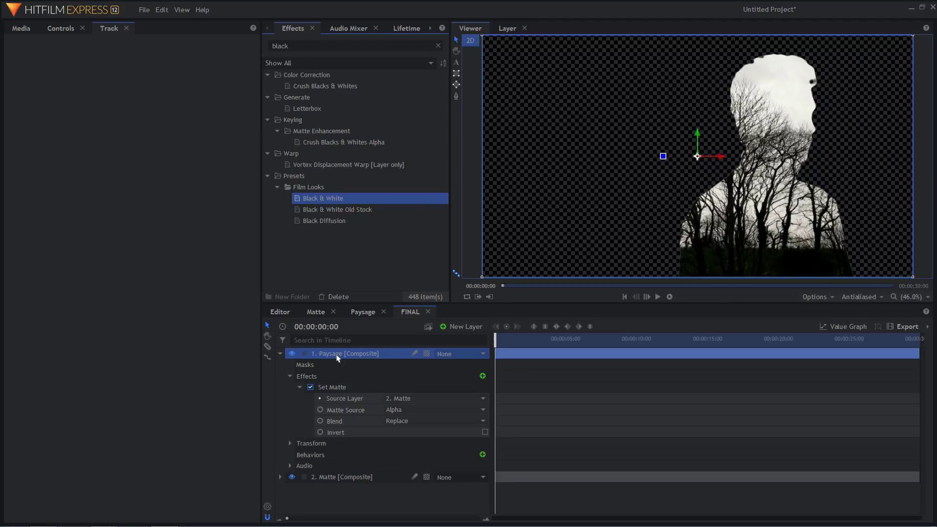
pyautogui.moveTo(336, 358); pyautogui.dragTo(335, 353)
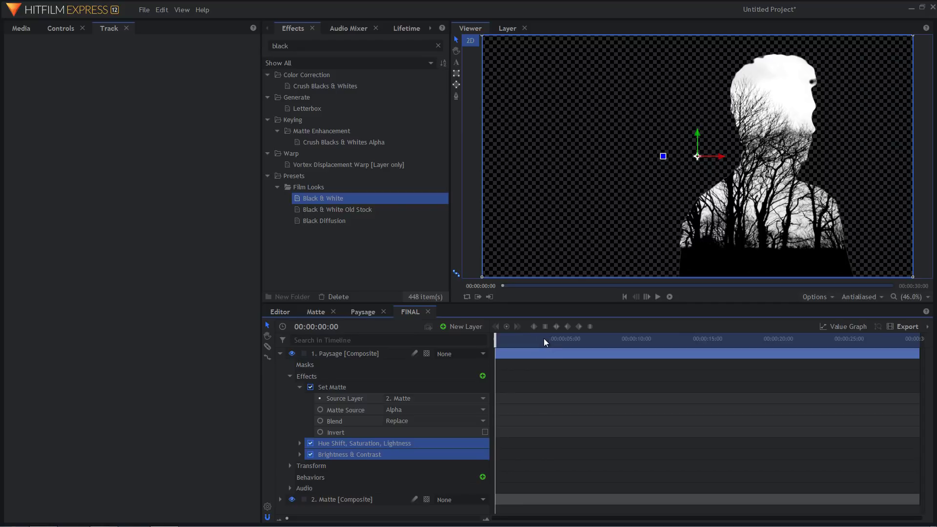
pyautogui.click(280, 355)
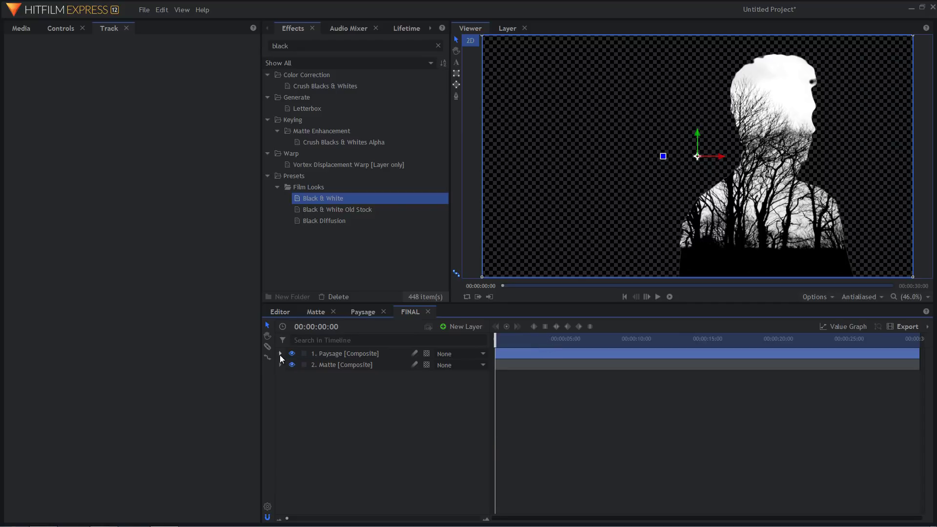
# Create a 1920 × 1080 plane named Fond in light tan #e7cb91 and place it below the Matte layer in FINAL
pyautogui.click(462, 326)
pyautogui.click(462, 339)
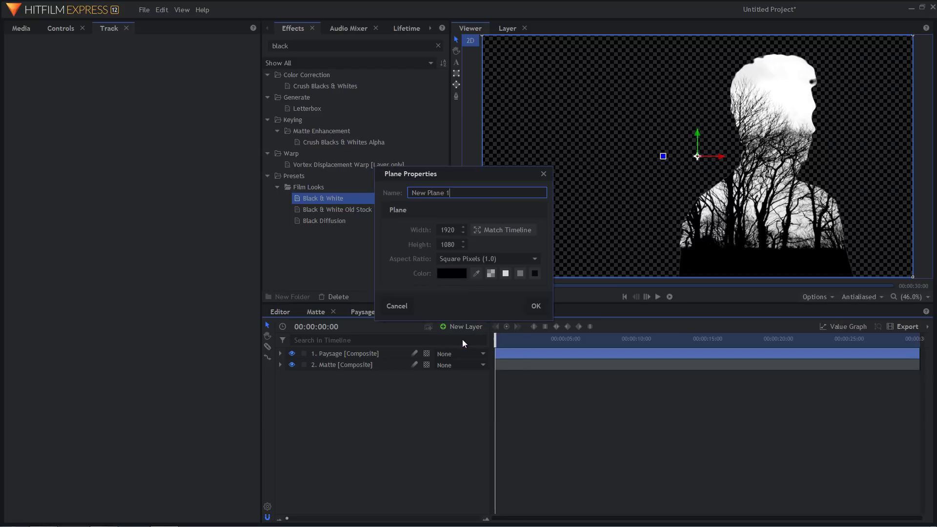
pyautogui.moveTo(454, 192); pyautogui.dragTo(383, 198)
pyautogui.write('Fond')
pyautogui.click(455, 273)
pyautogui.moveTo(541, 198); pyautogui.dragTo(569, 163)
pyautogui.moveTo(545, 203); pyautogui.dragTo(543, 206)
pyautogui.moveTo(572, 164); pyautogui.dragTo(567, 157)
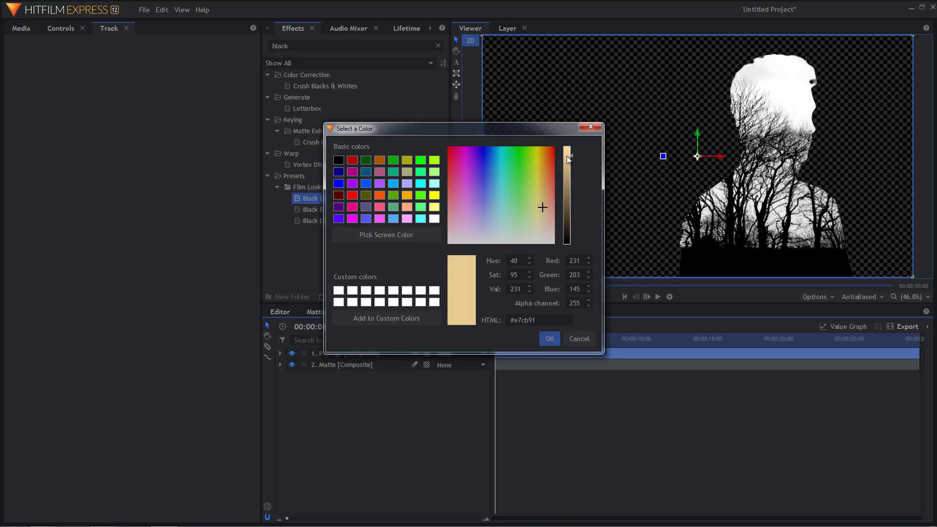
pyautogui.click(549, 339)
pyautogui.click(536, 305)
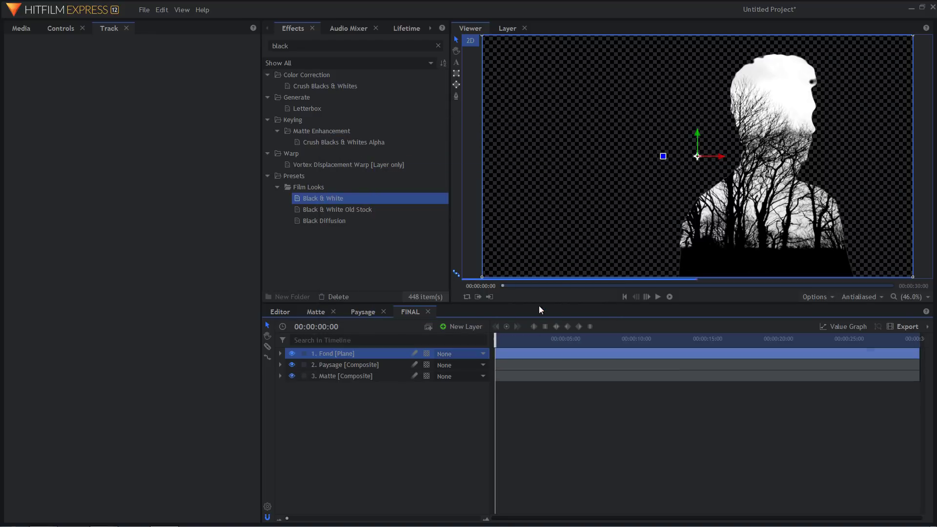
pyautogui.moveTo(336, 352); pyautogui.dragTo(334, 388)
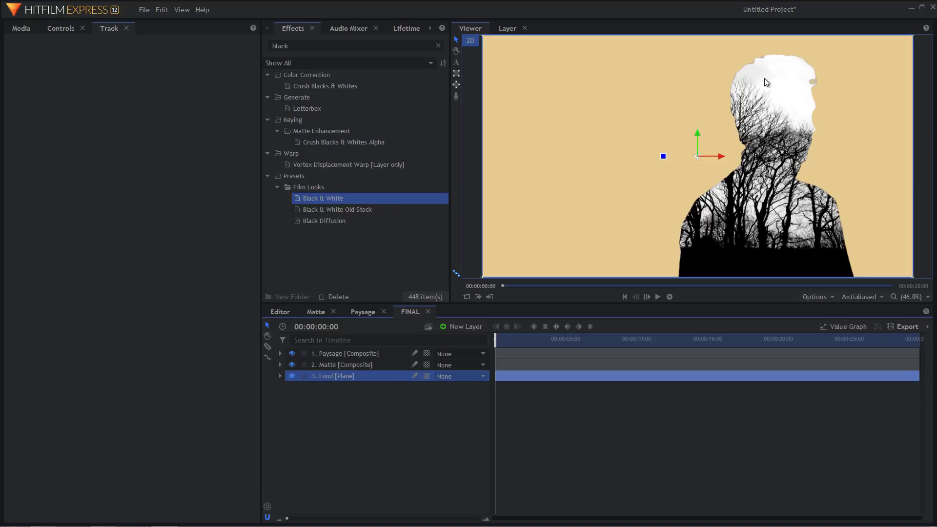
# Set the Paysage layer's blend mode to Multiply and hide the Matte layer in FINAL
pyautogui.click(331, 358)
pyautogui.rightClick(331, 353)
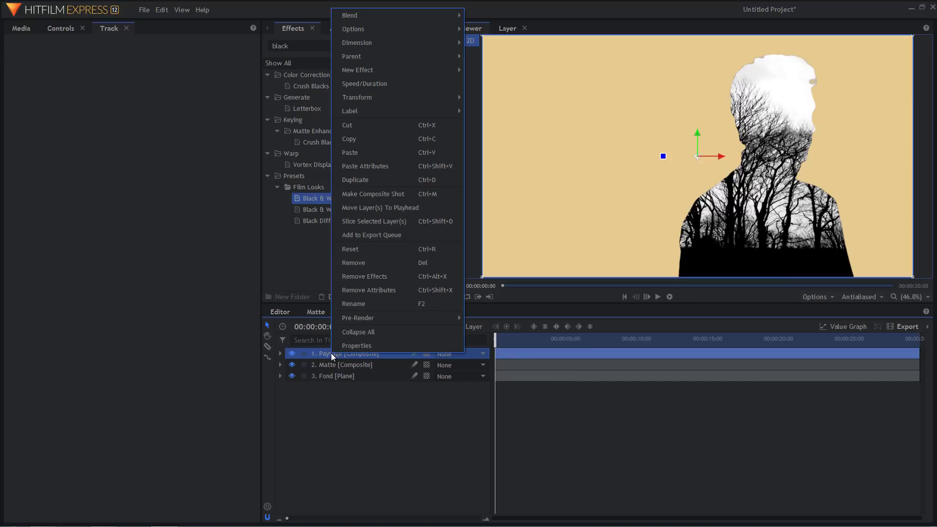
pyautogui.moveTo(410, 18)
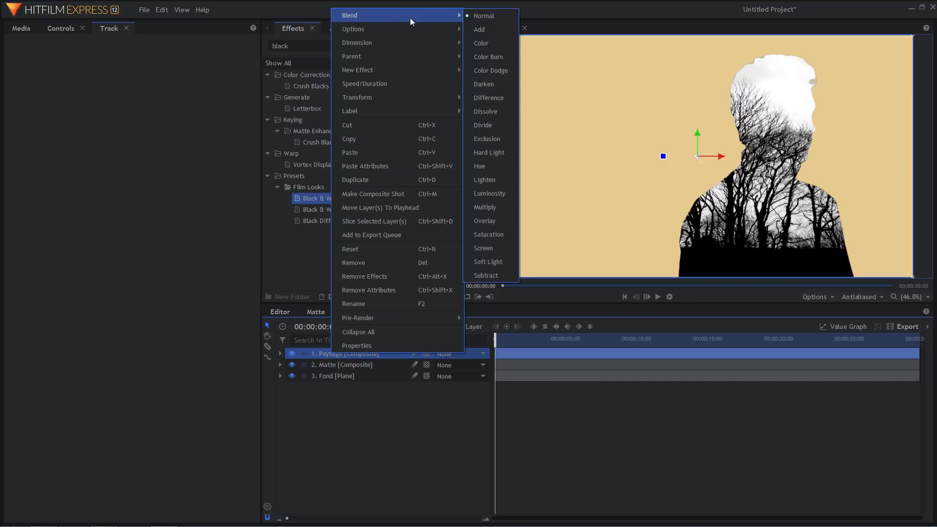
pyautogui.click(494, 206)
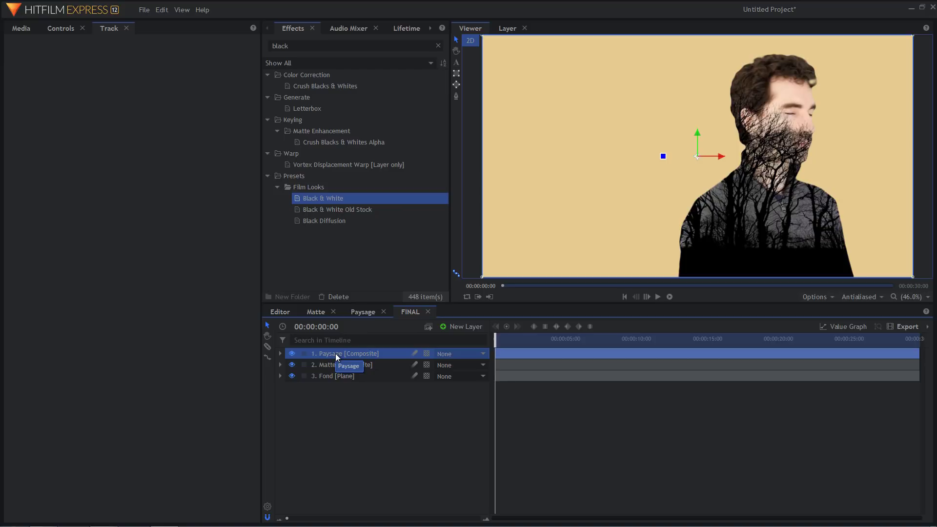
pyautogui.click(291, 365)
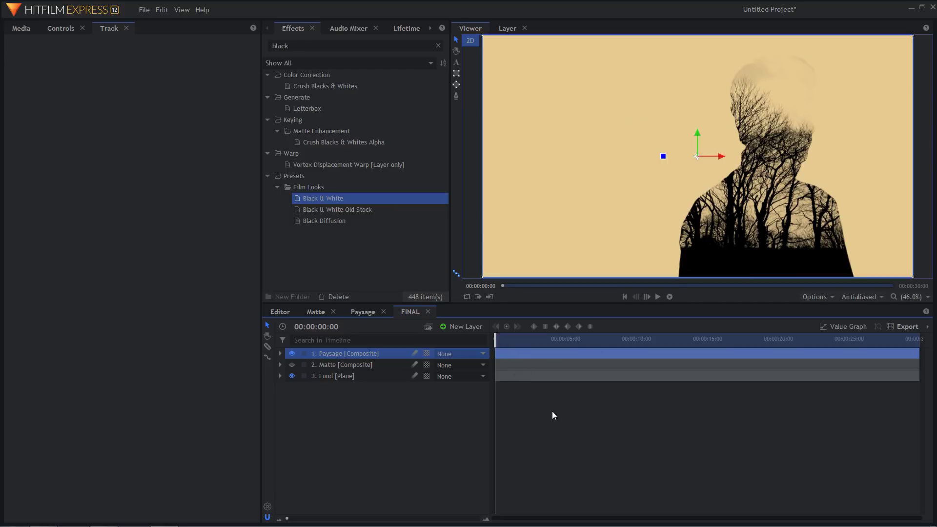
# Play FINAL from the start to check the tinted silhouette, stopping at 00:00:03:06
pyautogui.press('space')
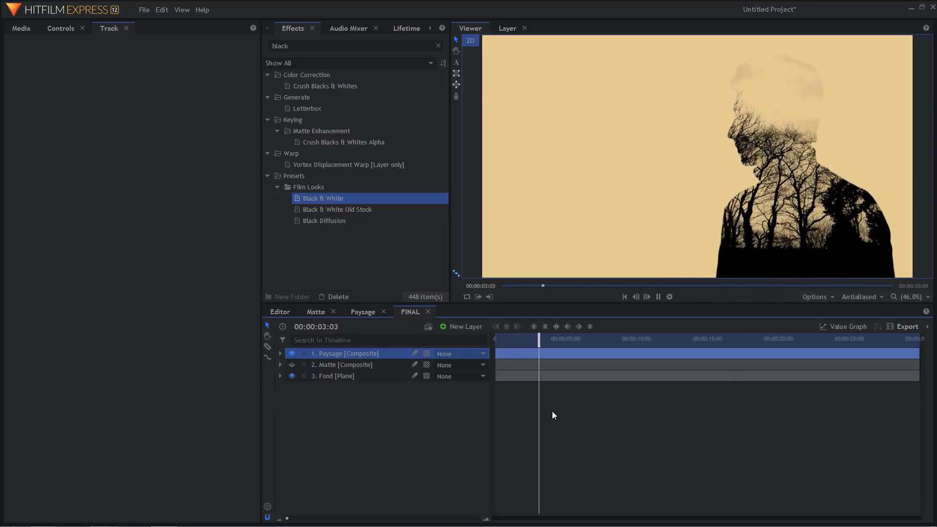
pyautogui.press('space')
pyautogui.moveTo(542, 339); pyautogui.dragTo(540, 339)
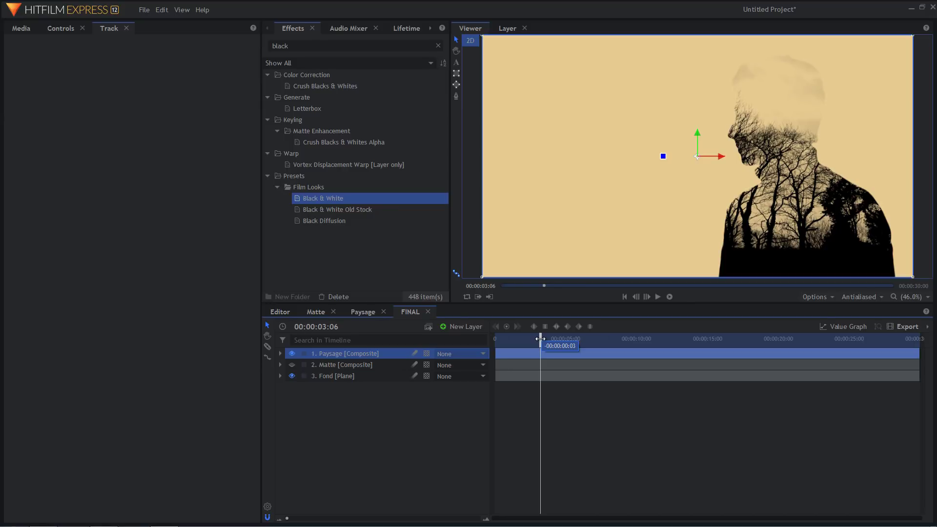
pyautogui.moveTo(540, 339); pyautogui.dragTo(541, 338)
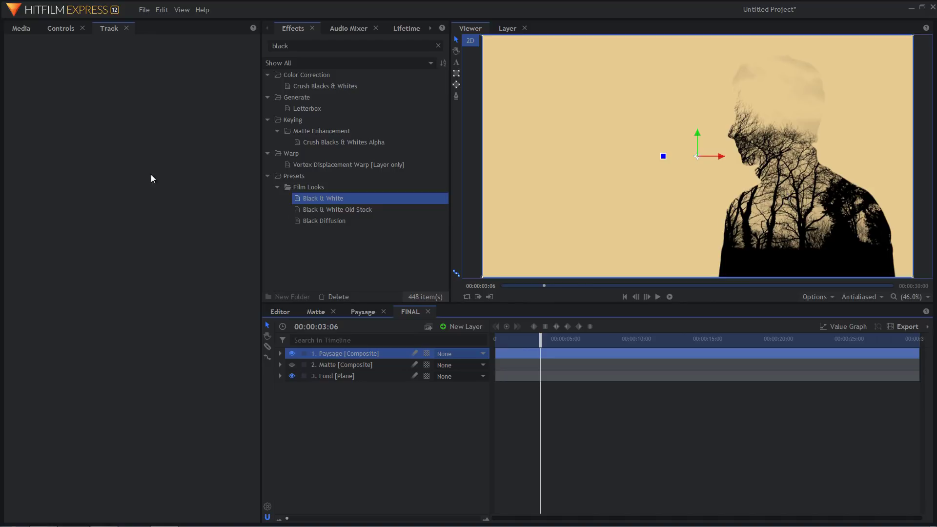
# Create a 1080p Full HD @ 30 fps composite shot named Ombre with a duration of 00:00:30:00
pyautogui.click(24, 28)
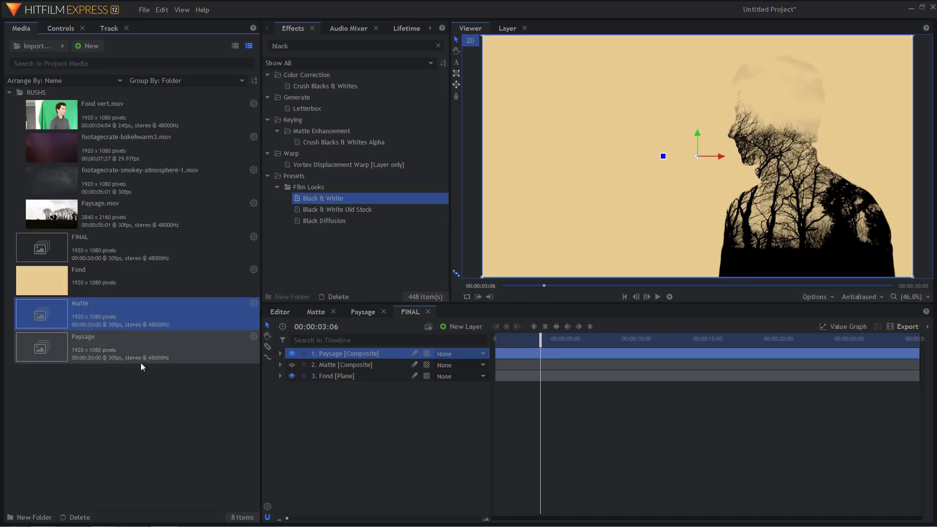
pyautogui.rightClick(72, 399)
pyautogui.moveTo(104, 154)
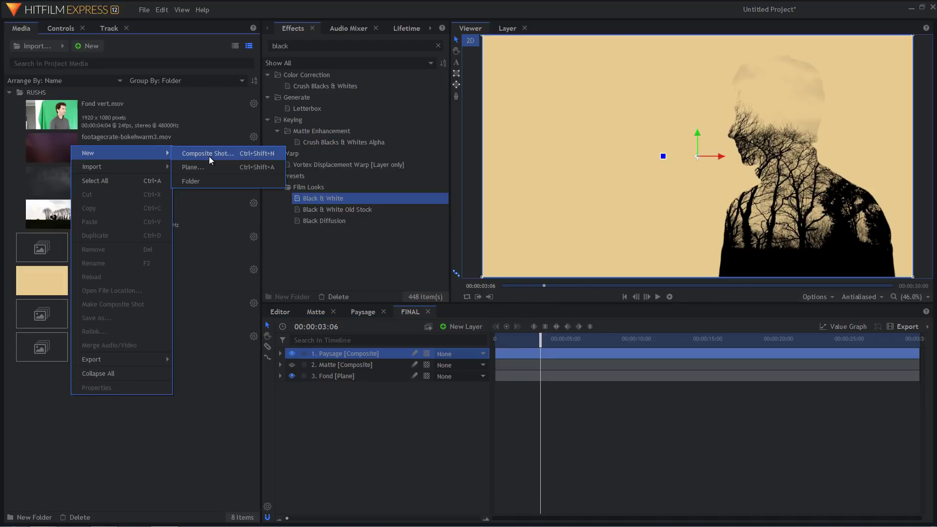
pyautogui.click(210, 156)
pyautogui.moveTo(506, 116); pyautogui.dragTo(408, 116)
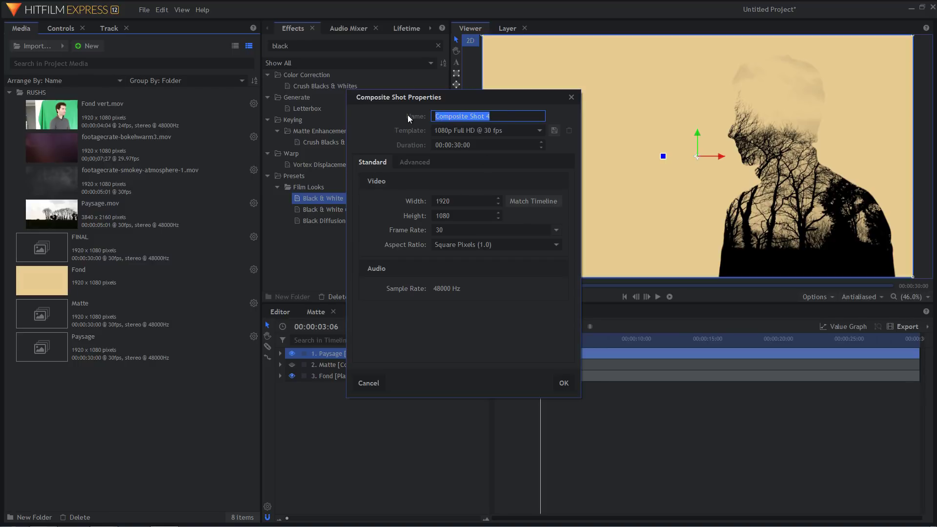
pyautogui.write('Ombre')
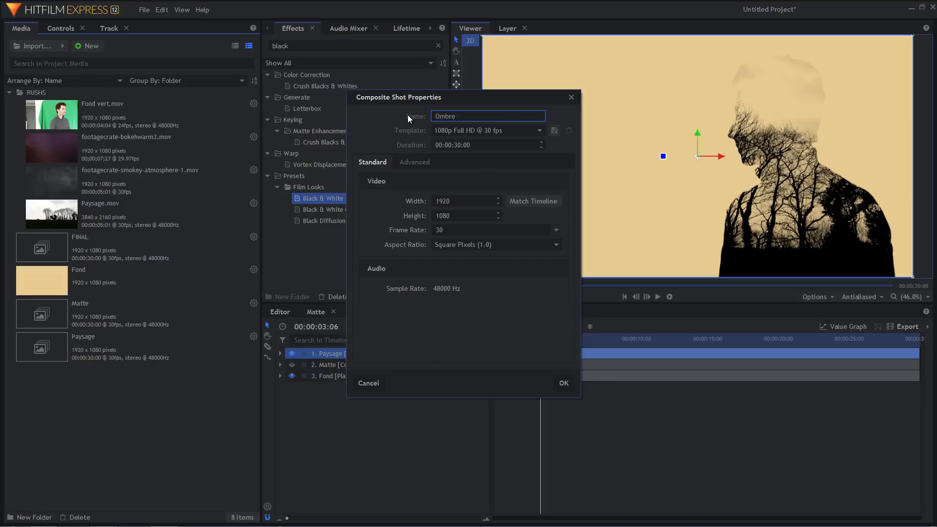
pyautogui.press('Return')
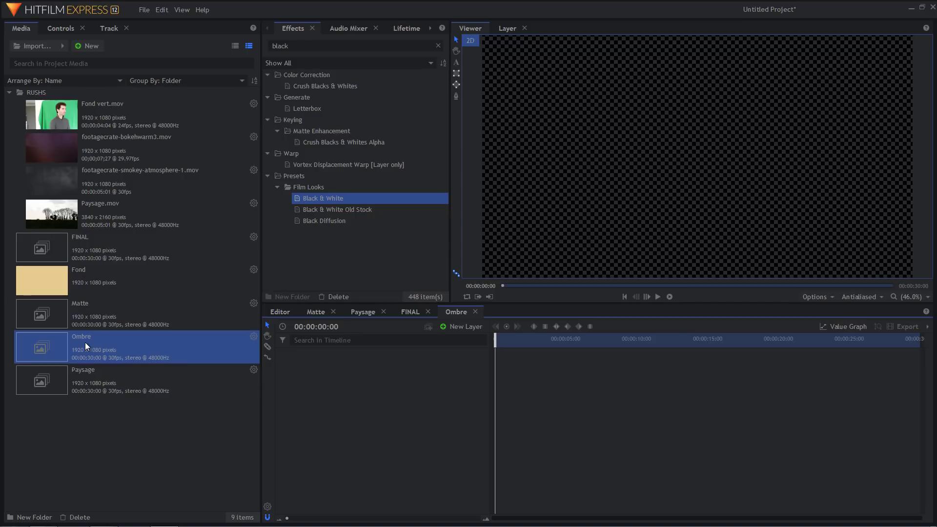
# Add the Matte composite to Ombre as a hidden layer and create a black 1920 × 1080 plane above it
pyautogui.moveTo(86, 312); pyautogui.dragTo(353, 353)
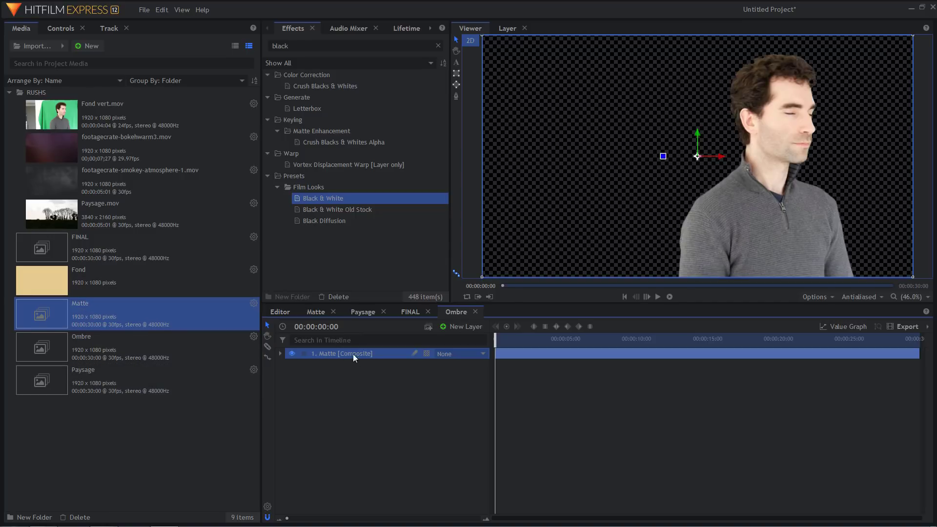
pyautogui.click(292, 353)
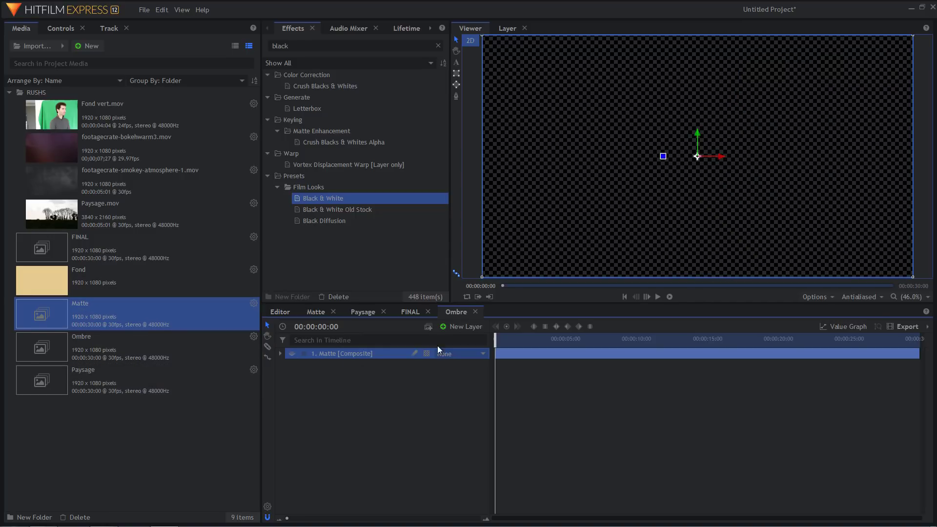
pyautogui.click(464, 327)
pyautogui.click(467, 338)
pyautogui.click(535, 275)
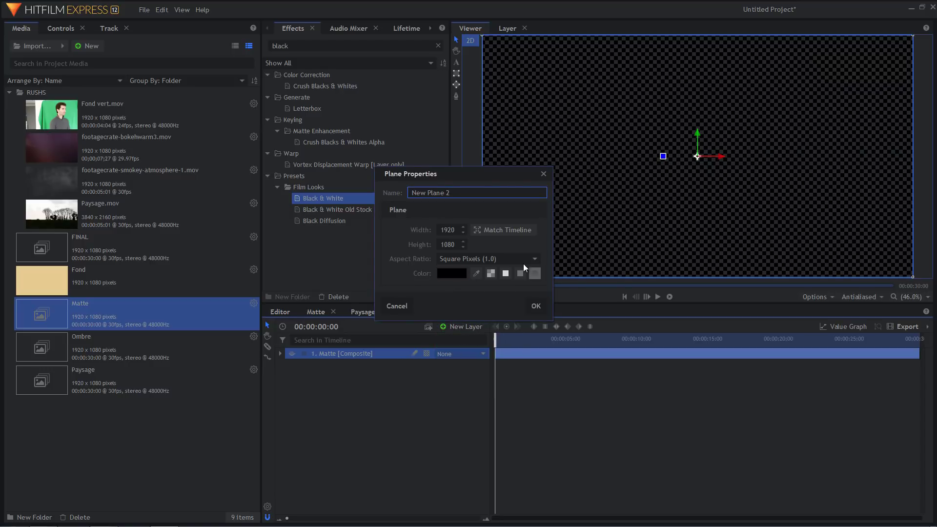
pyautogui.click(536, 306)
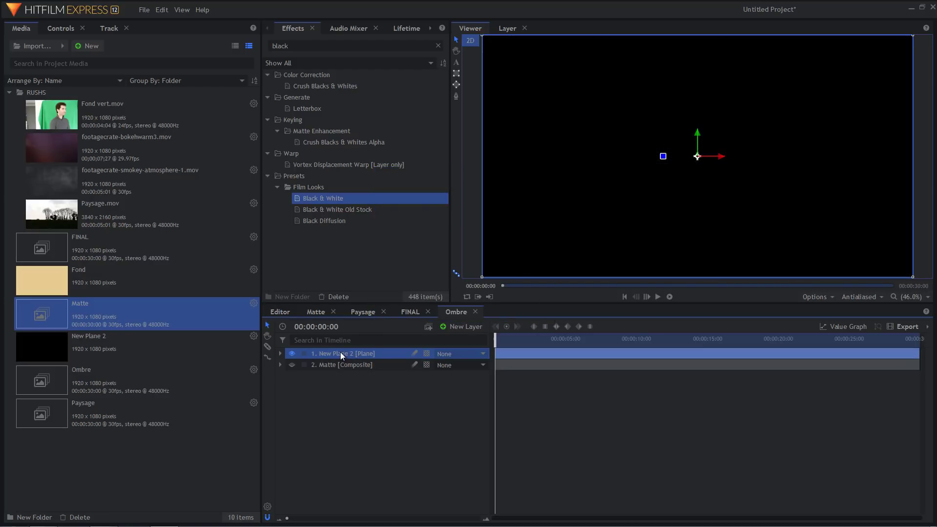
# Apply Set Matte to the black plane with the Matte layer as its source and the matte inverted
pyautogui.doubleClick(314, 46)
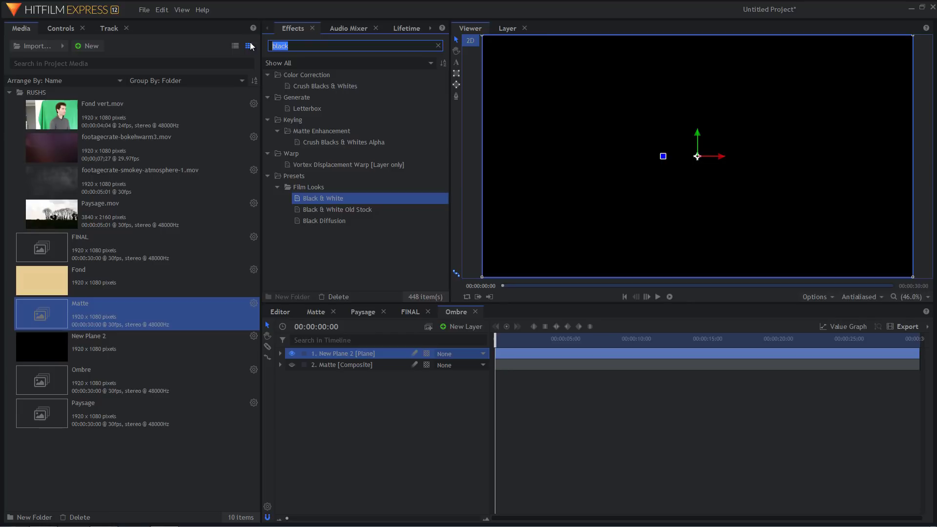
pyautogui.write('set matte')
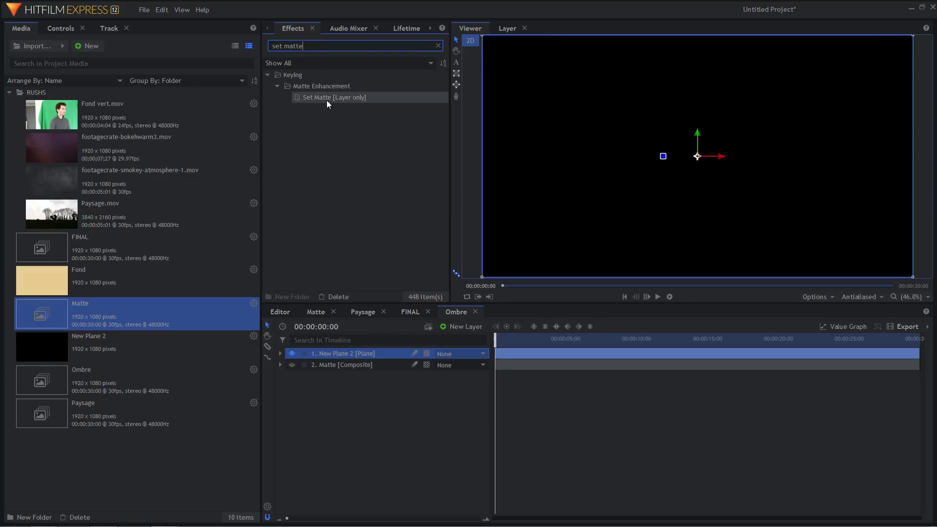
pyautogui.moveTo(327, 101); pyautogui.dragTo(340, 356)
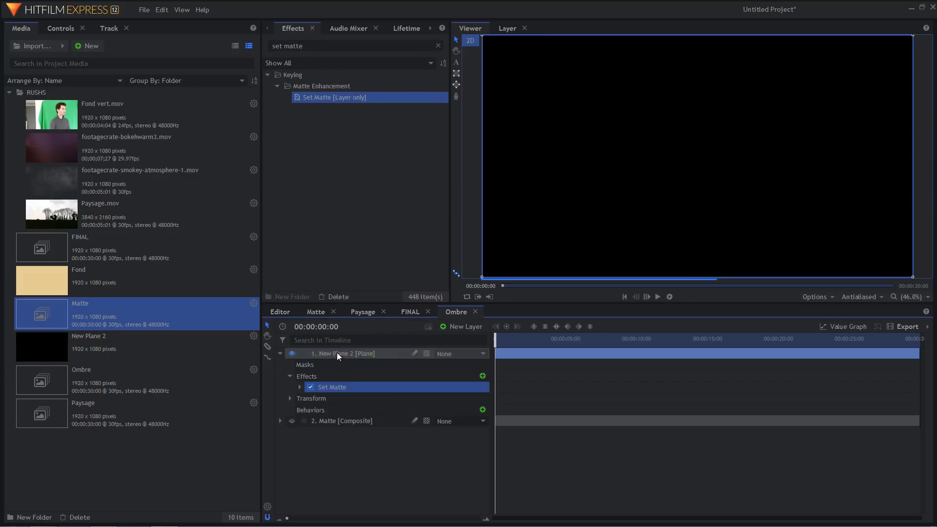
pyautogui.click(299, 387)
pyautogui.click(396, 400)
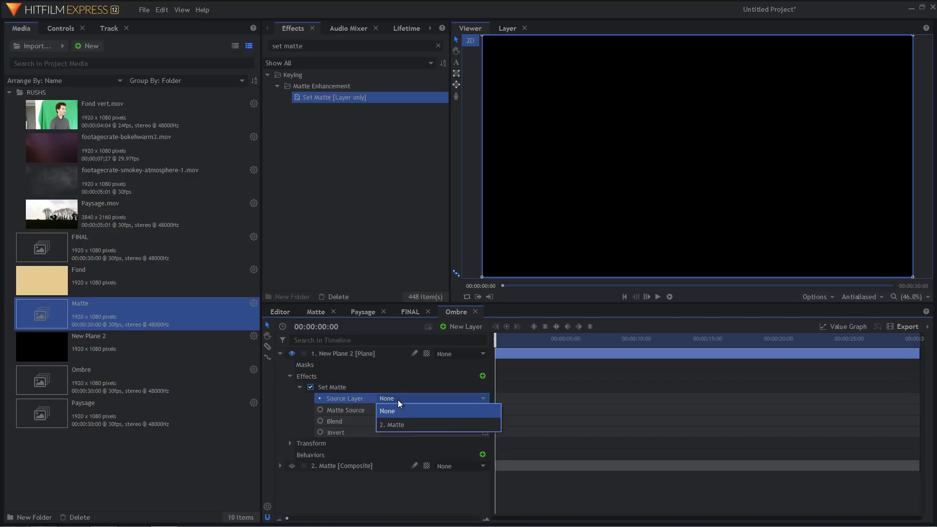
pyautogui.click(403, 426)
pyautogui.click(300, 388)
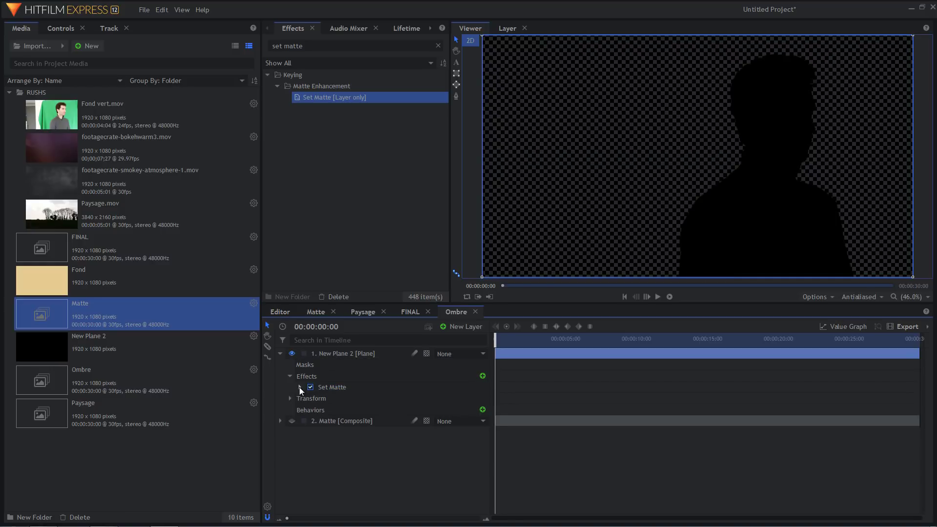
pyautogui.click(298, 388)
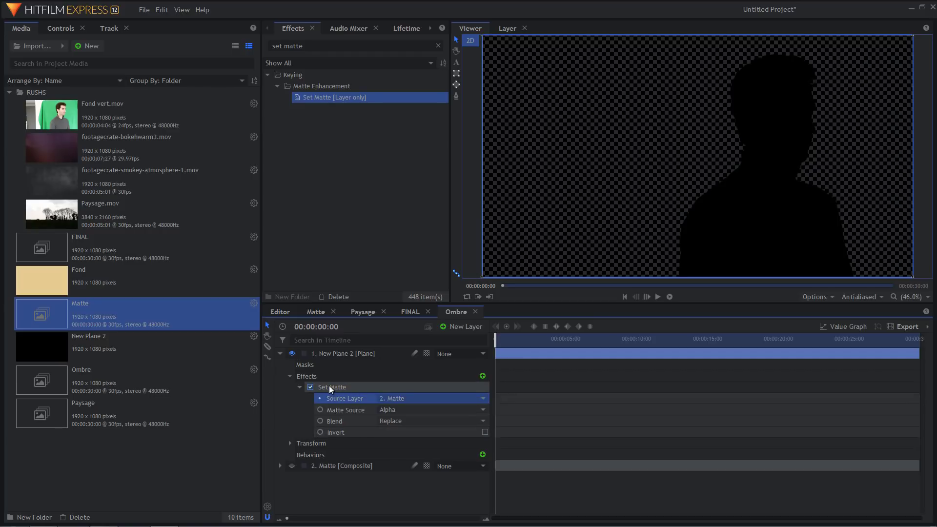
pyautogui.click(485, 432)
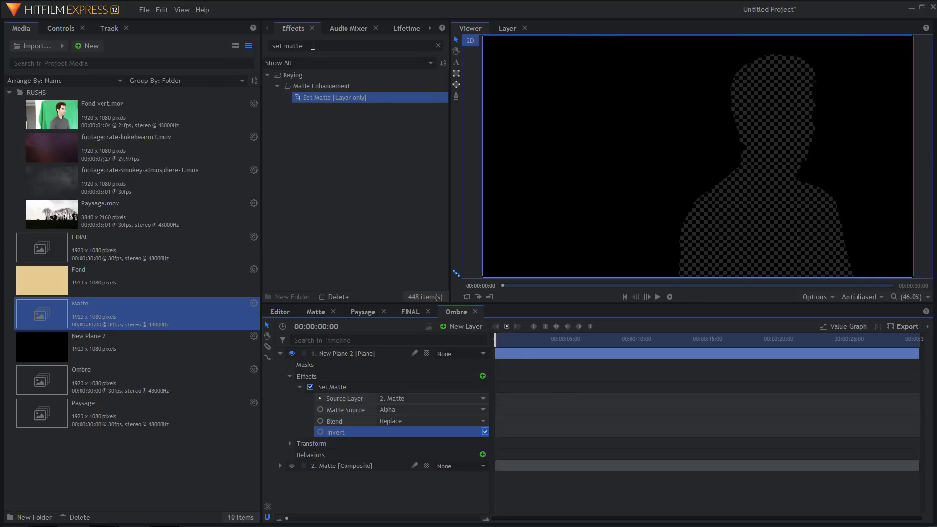
# Apply a Blur effect with a 14.50 px radius to the black plane and play Ombre to check the soft edge
pyautogui.click(273, 47)
pyautogui.write('blur')
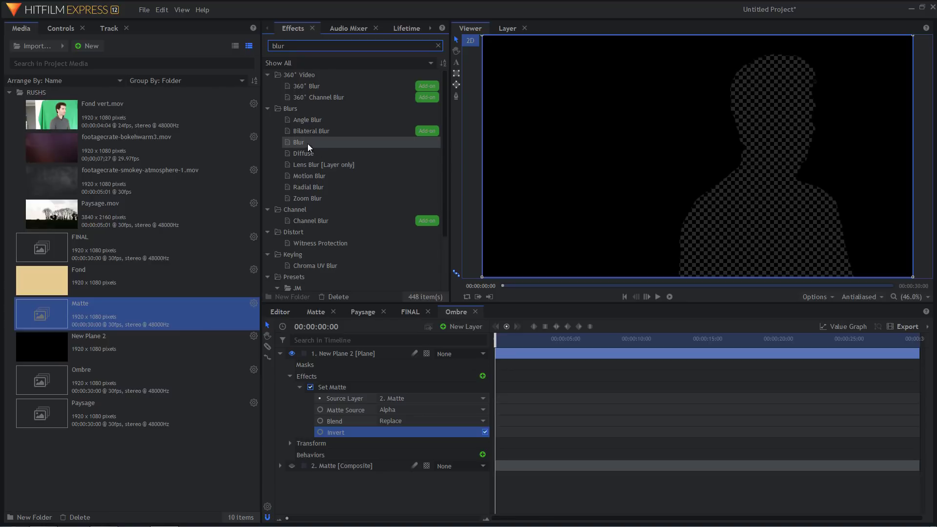
pyautogui.click(305, 142)
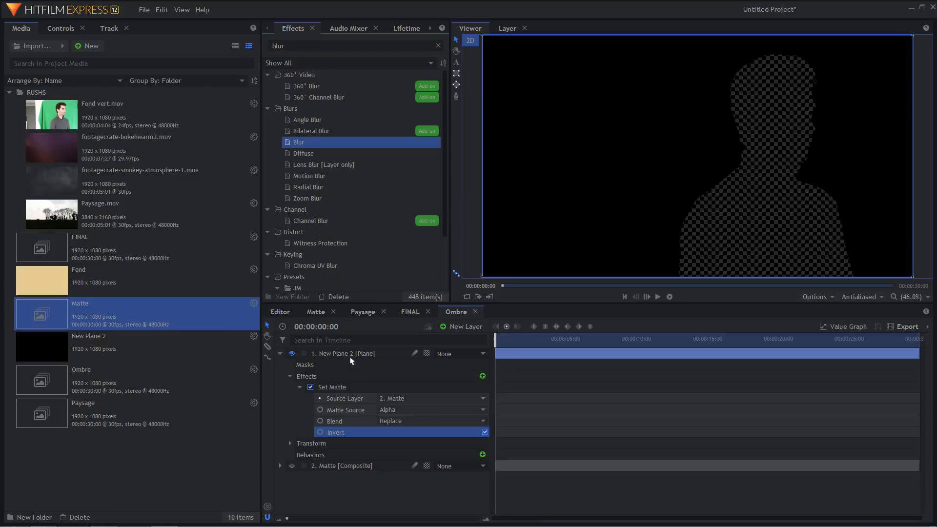
pyautogui.moveTo(350, 358); pyautogui.dragTo(351, 358)
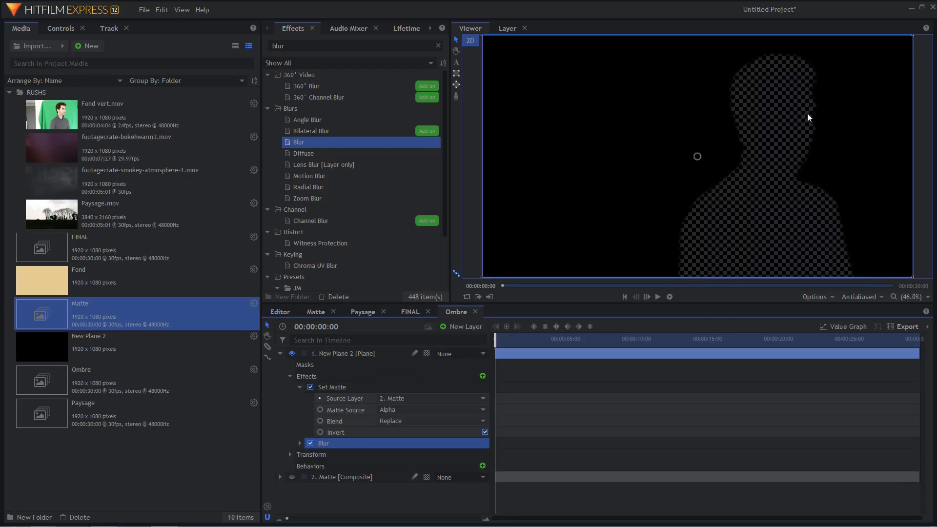
pyautogui.click(301, 443)
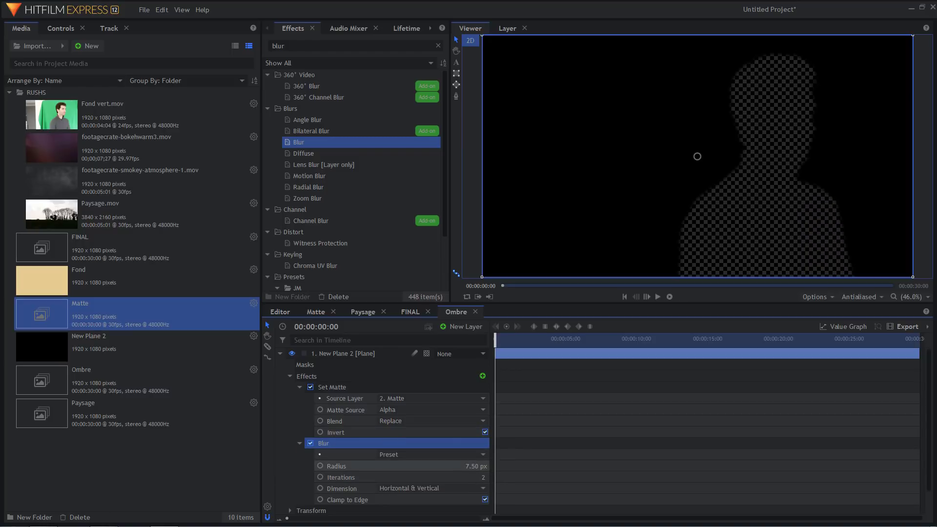
pyautogui.moveTo(474, 467); pyautogui.dragTo(508, 466)
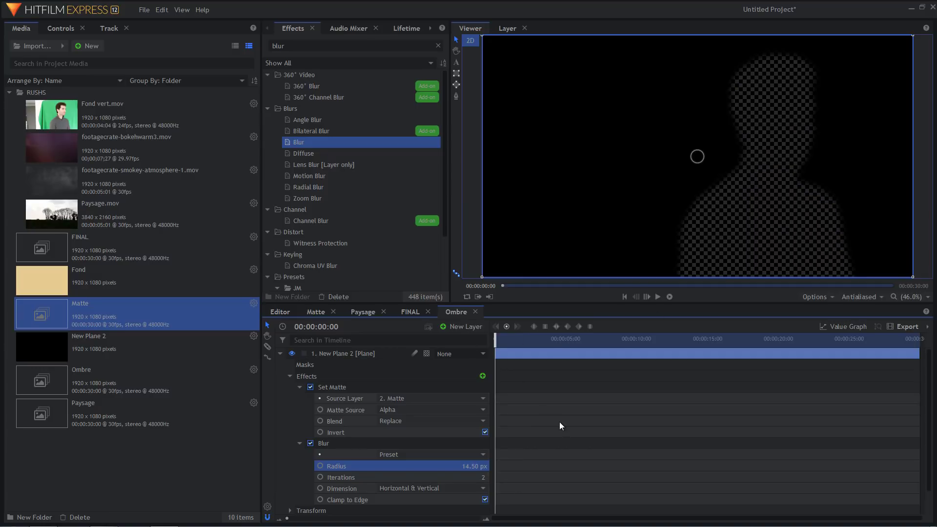
pyautogui.press('space')
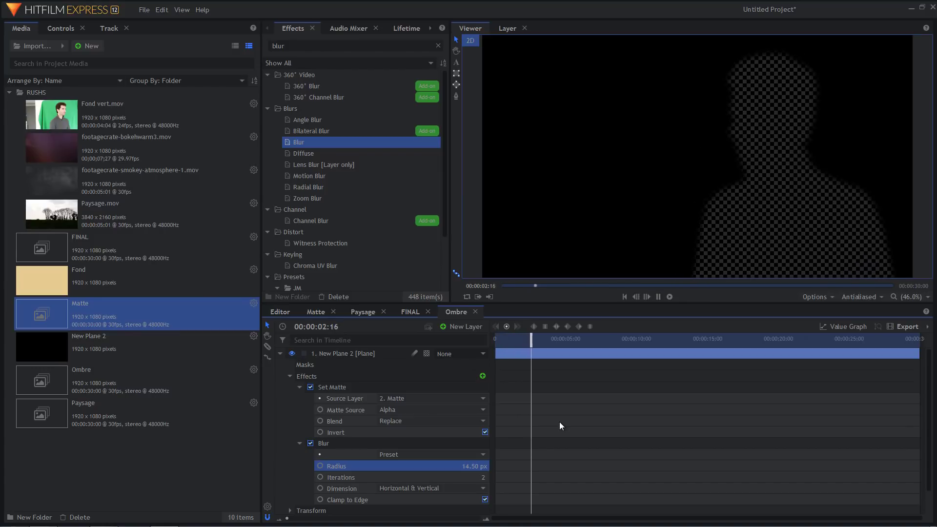
pyautogui.press('space')
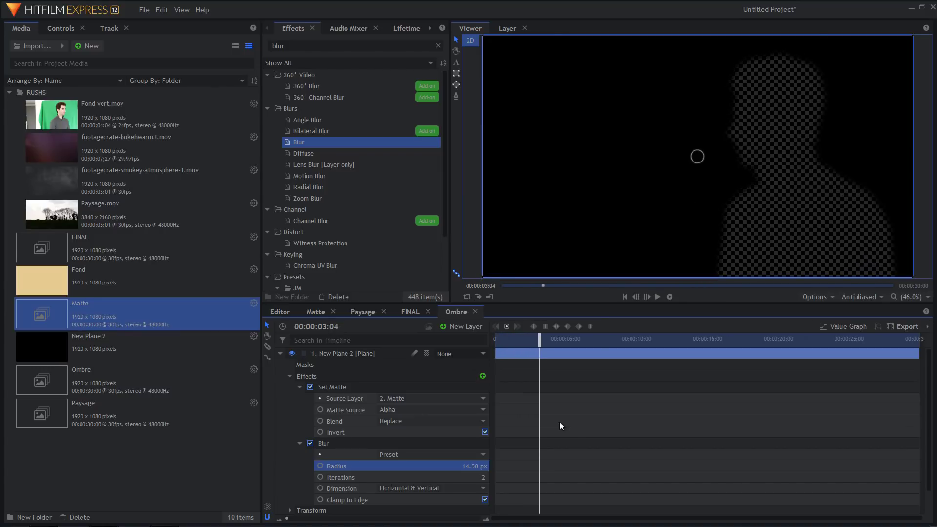
# Place the Ombre composite as the top layer of FINAL and apply a Set Matte effect to it
pyautogui.click(412, 311)
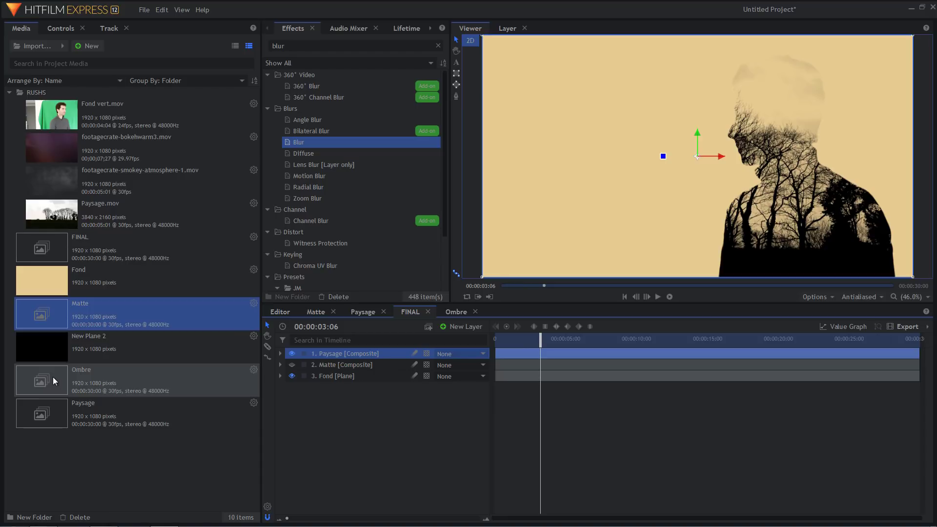
pyautogui.moveTo(52, 376); pyautogui.dragTo(338, 350)
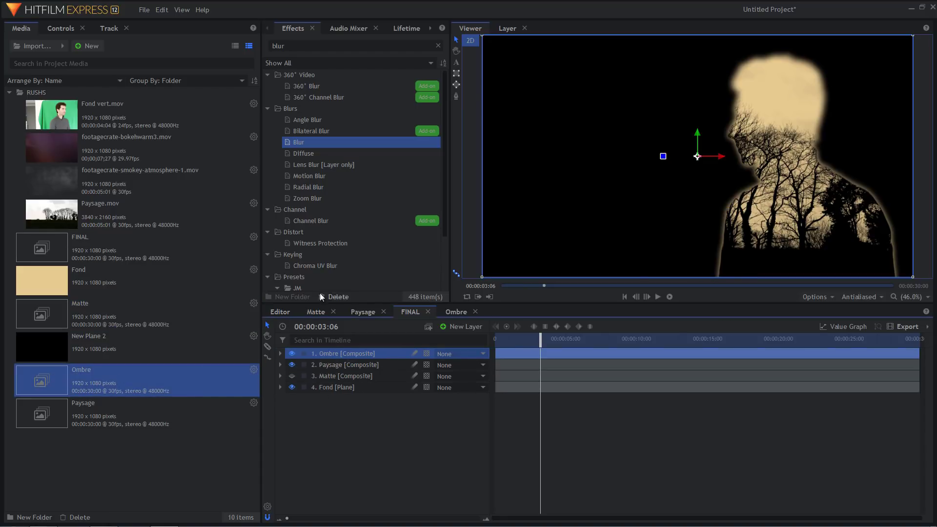
pyautogui.doubleClick(285, 46)
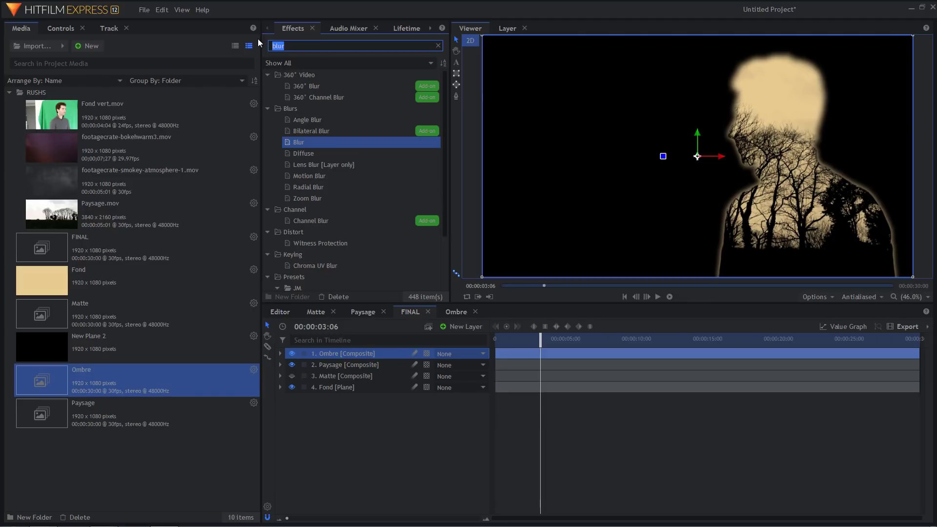
pyautogui.write('set')
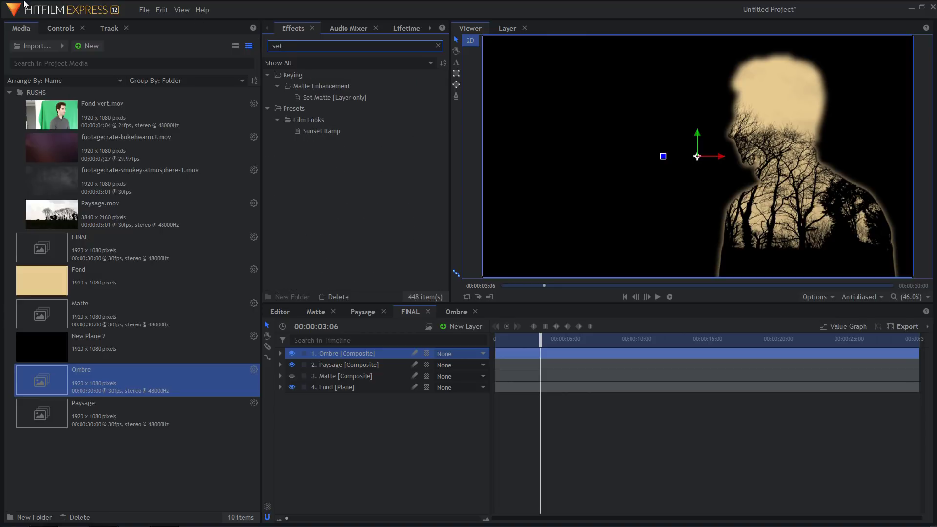
pyautogui.moveTo(327, 98); pyautogui.dragTo(338, 358)
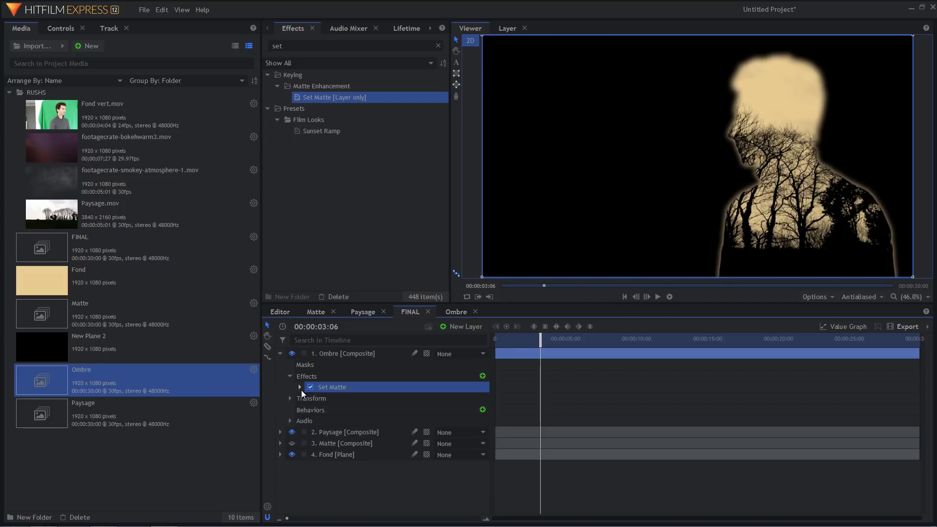
# Set the Ombre layer's Set Matte to source layer Matte, Subtract blend and inverted, and play FINAL to check the inner shadow
pyautogui.click(300, 388)
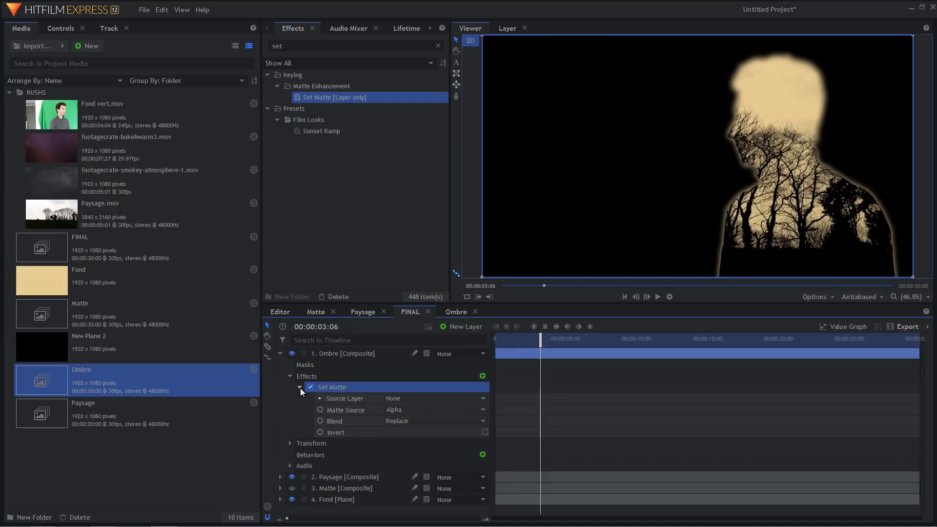
pyautogui.click(426, 400)
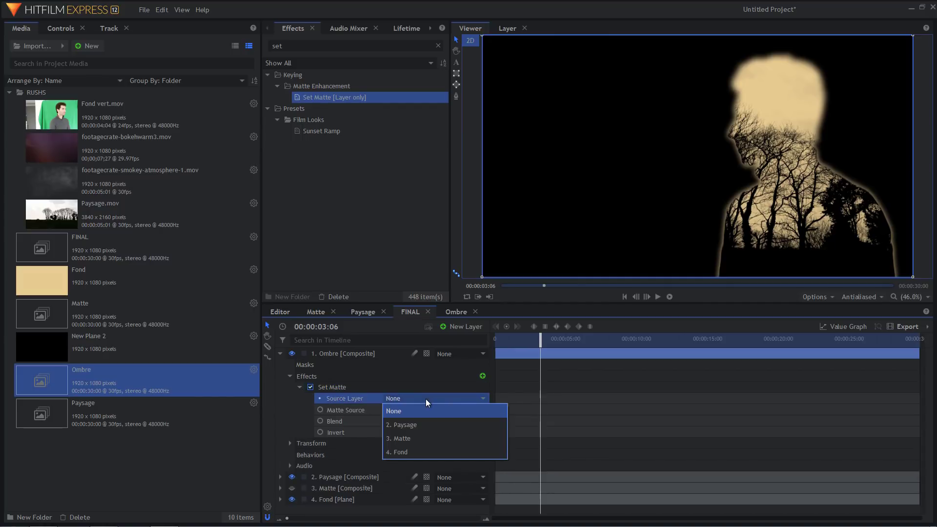
pyautogui.click(417, 438)
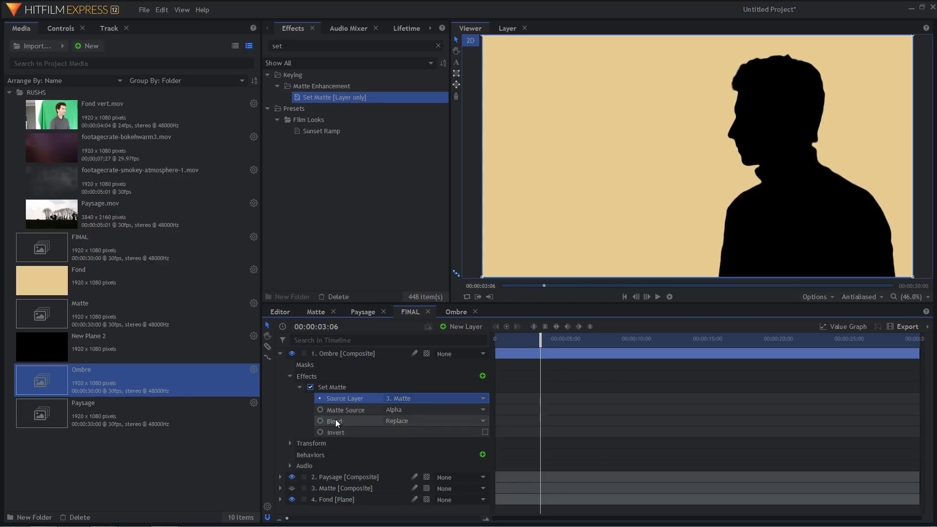
pyautogui.click(423, 421)
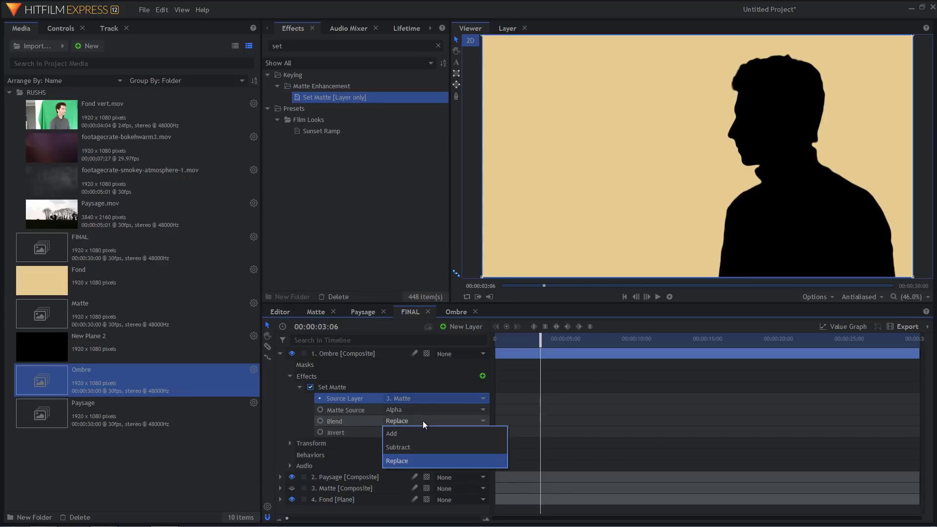
pyautogui.click(417, 447)
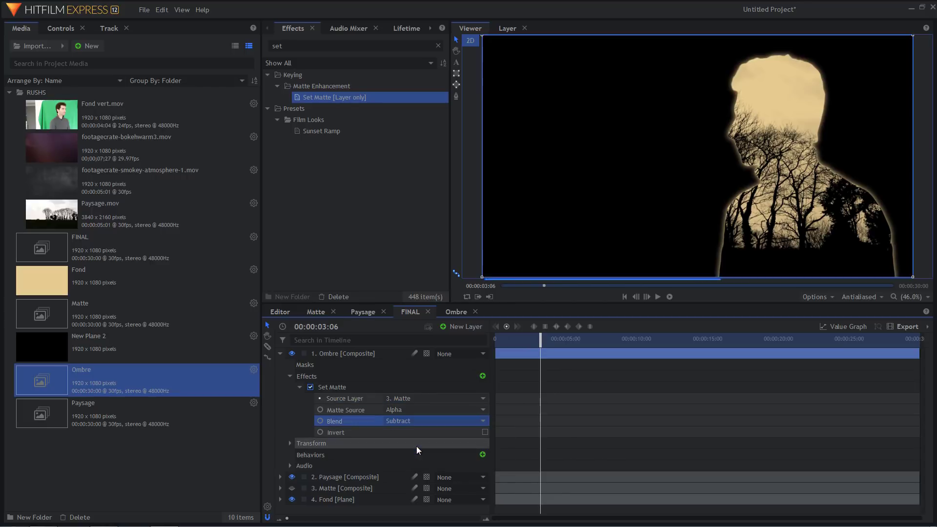
pyautogui.click(485, 433)
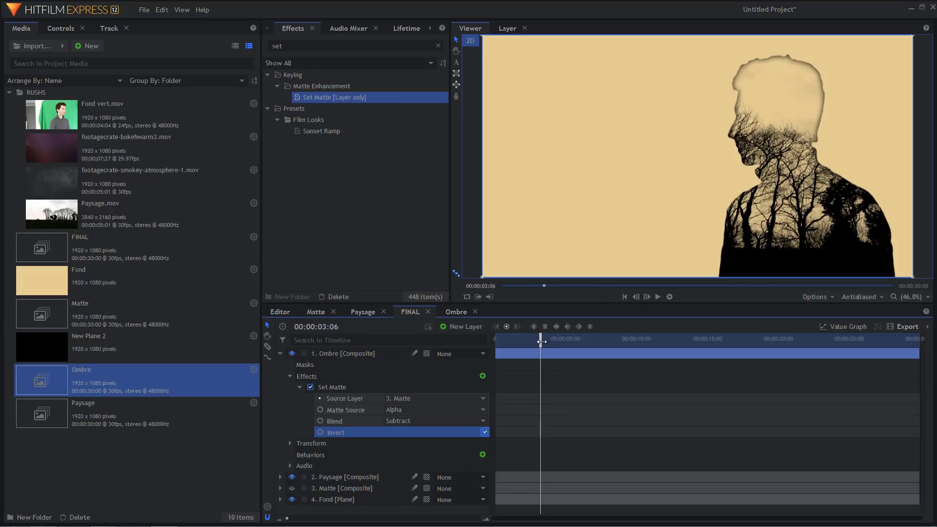
pyautogui.moveTo(541, 342); pyautogui.dragTo(477, 351)
pyautogui.press('space')
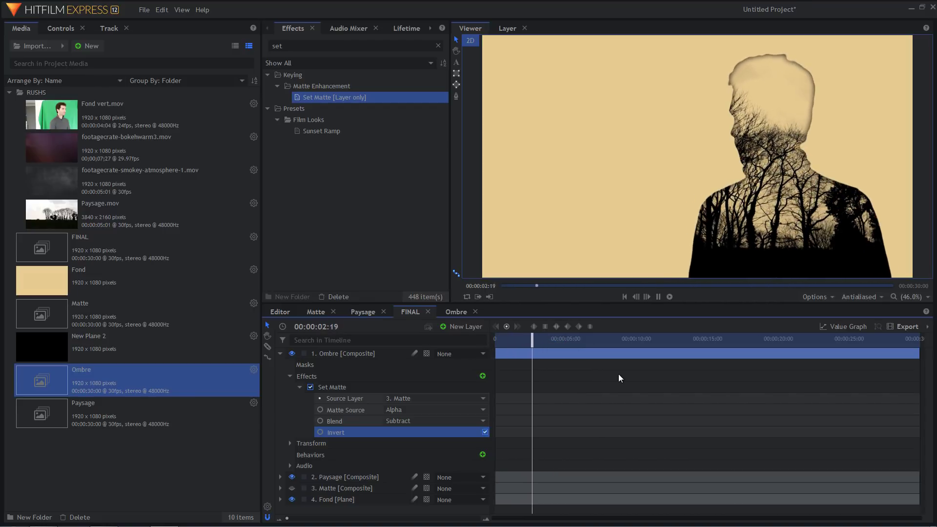
pyautogui.press('space')
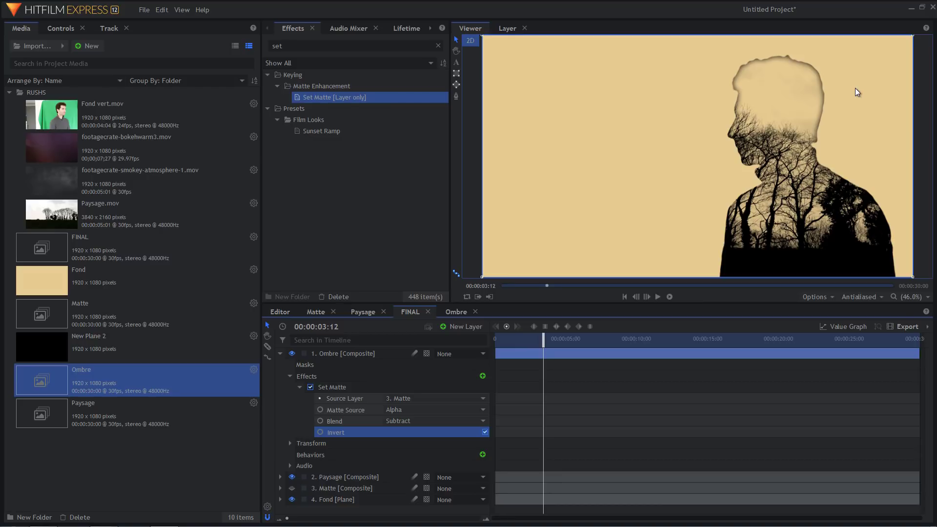
# Draw a wide elliptical mask over the top of the head on the Ombre layer and invert it
pyautogui.click(457, 83)
pyautogui.scroll(-3, 675, 129)
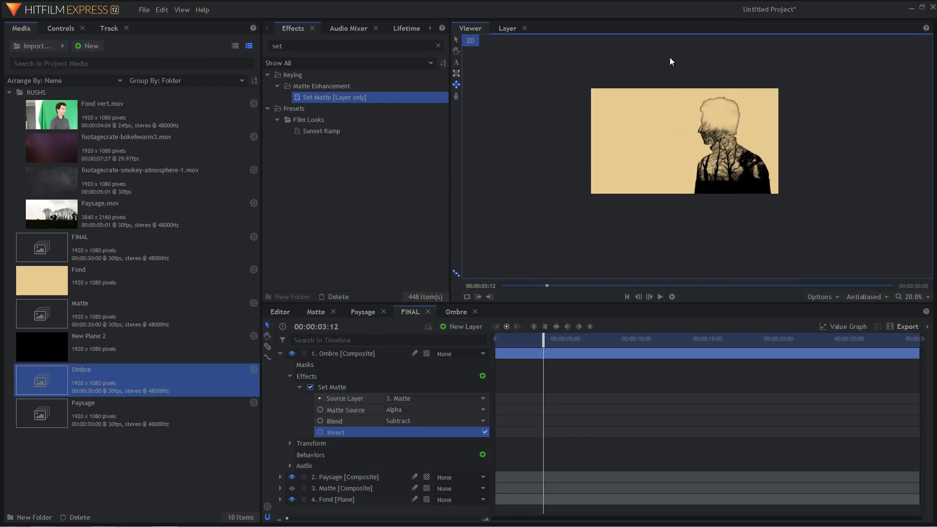
pyautogui.moveTo(662, 58); pyautogui.dragTo(807, 114)
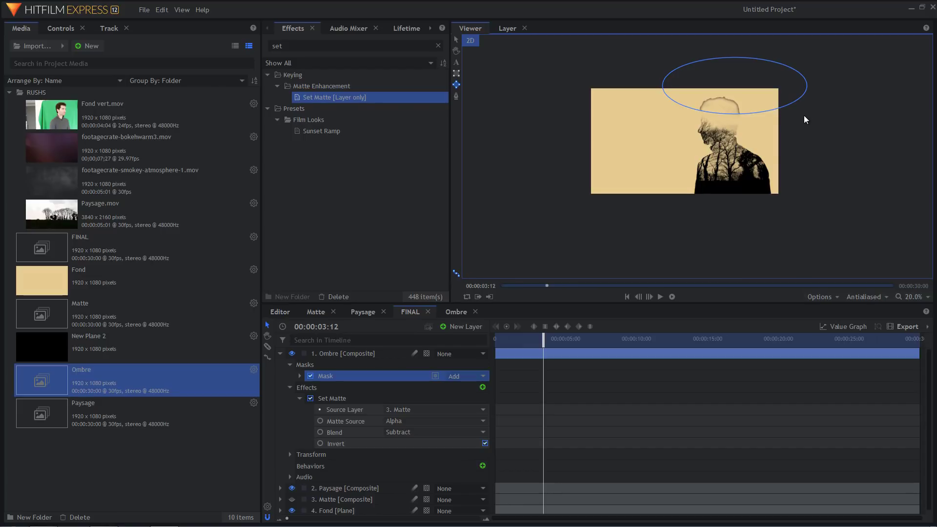
pyautogui.click(300, 376)
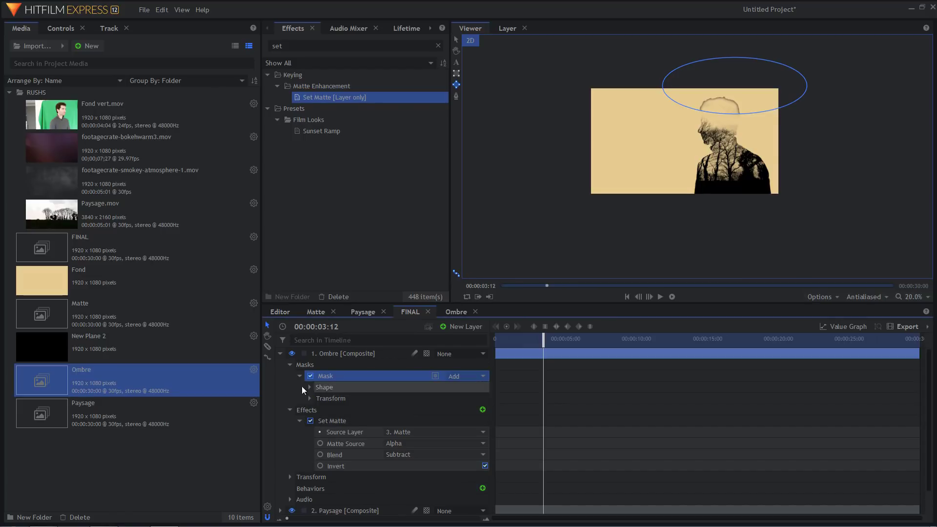
pyautogui.click(435, 376)
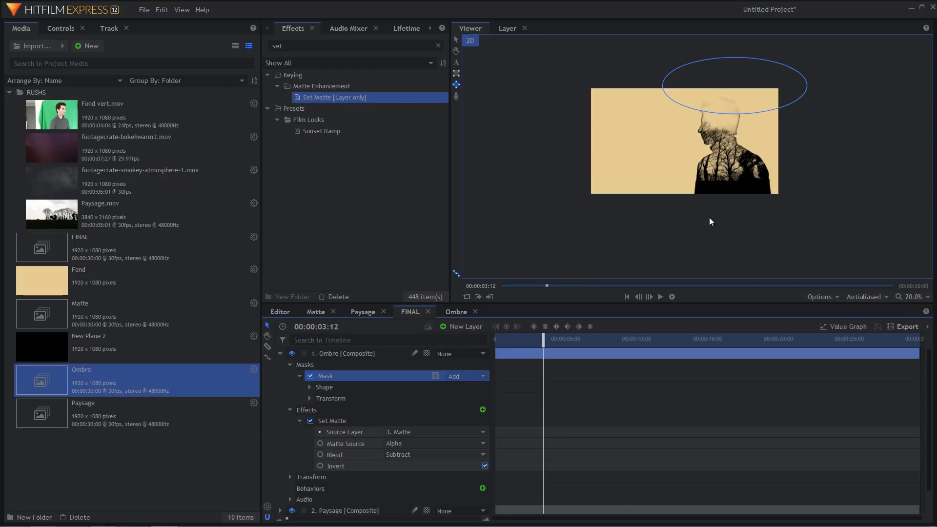
# Set the Ombre mask's feather strength to 104 px and its vertical position to -113
pyautogui.click(309, 388)
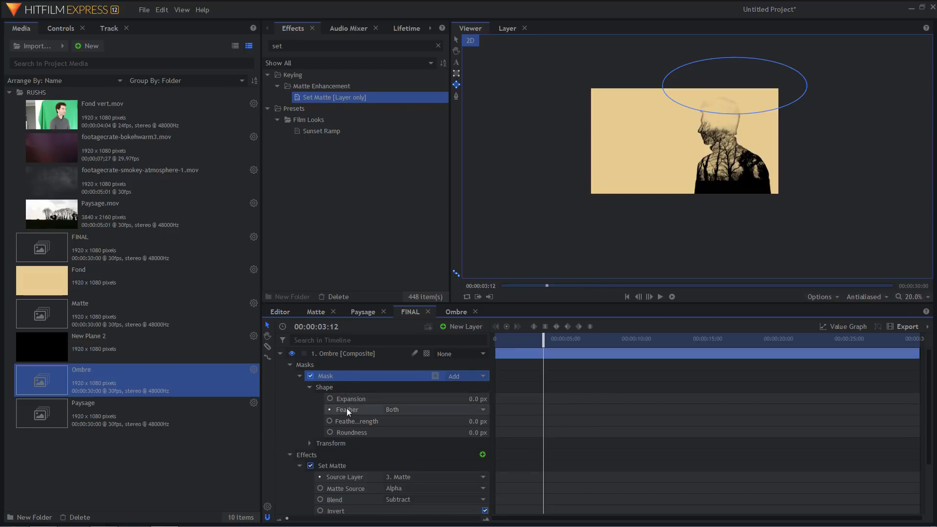
pyautogui.moveTo(424, 425); pyautogui.dragTo(478, 421)
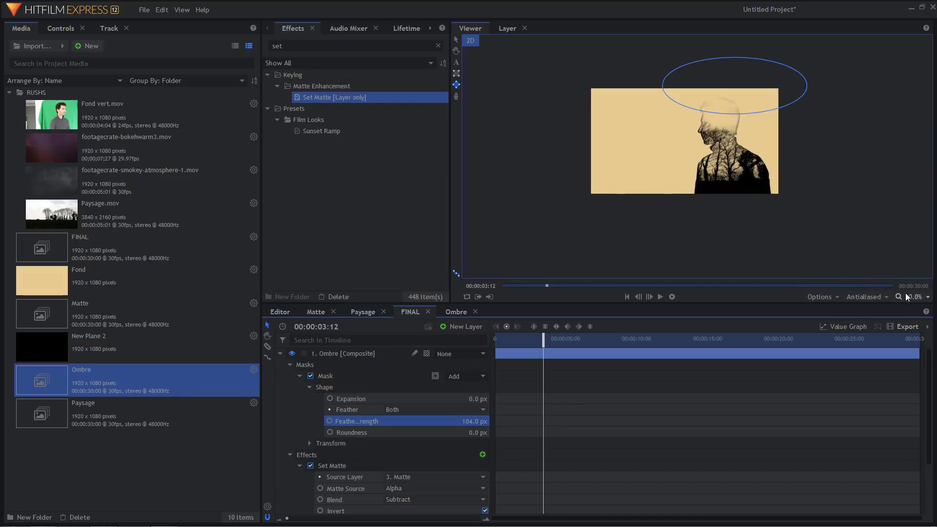
pyautogui.scroll(3, 716, 110)
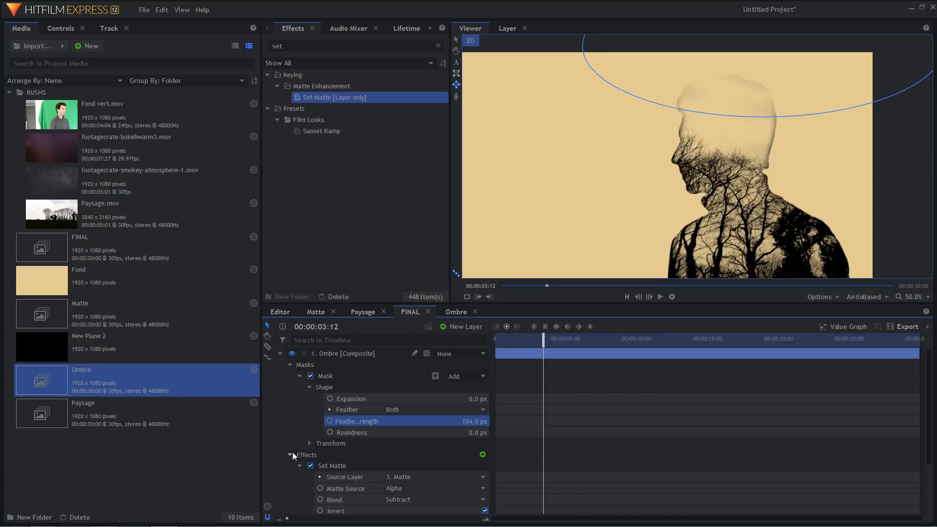
pyautogui.click(309, 444)
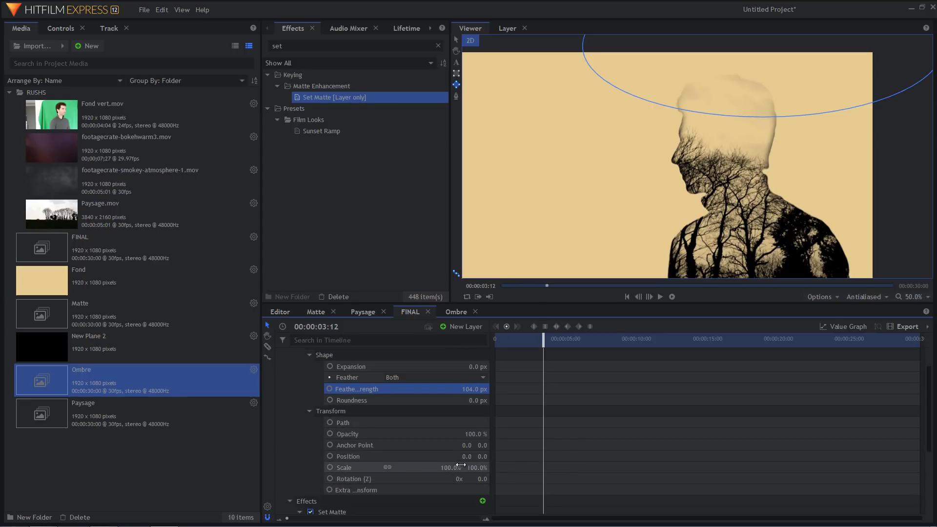
pyautogui.moveTo(471, 455); pyautogui.dragTo(416, 456)
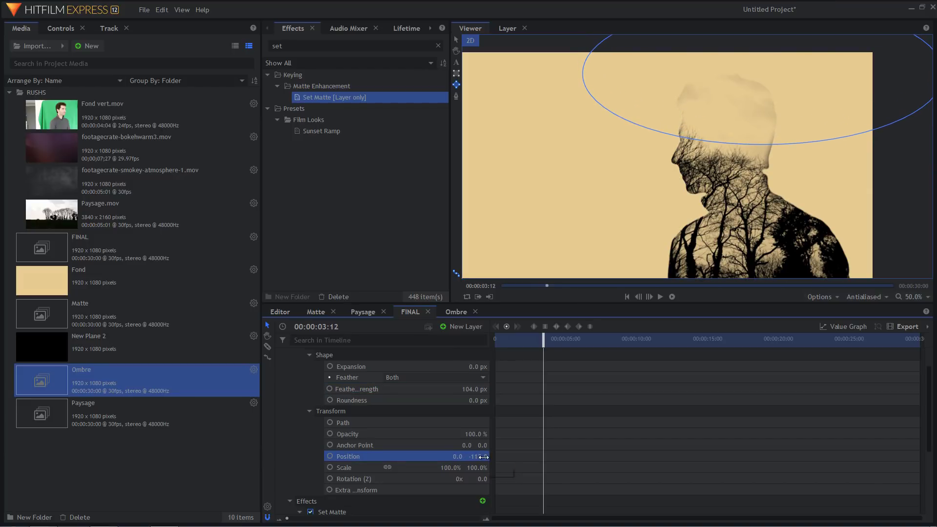
pyautogui.click(914, 297)
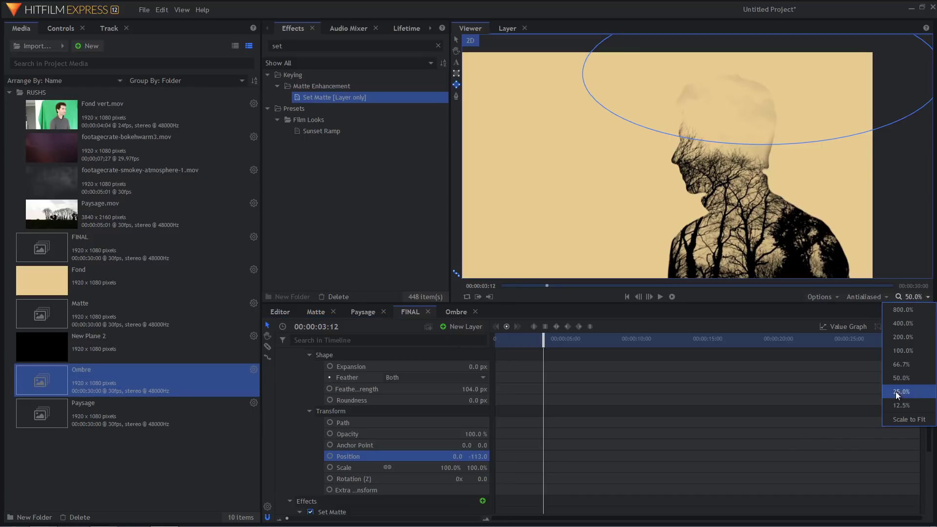
pyautogui.click(903, 418)
pyautogui.scroll(3, 361, 382)
# Collapse the Ombre layer's properties and play FINAL from the start to review the masked inner shadow
pyautogui.rightClick(333, 356)
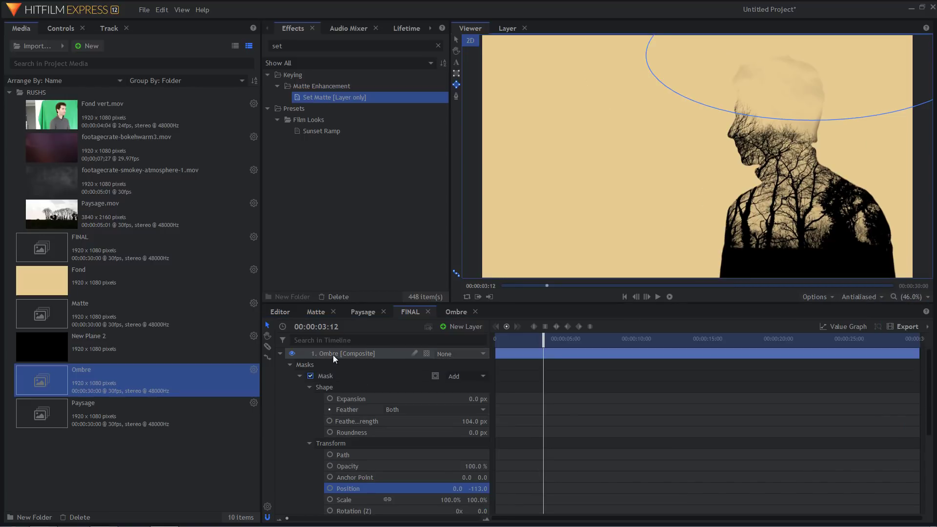
pyautogui.click(376, 333)
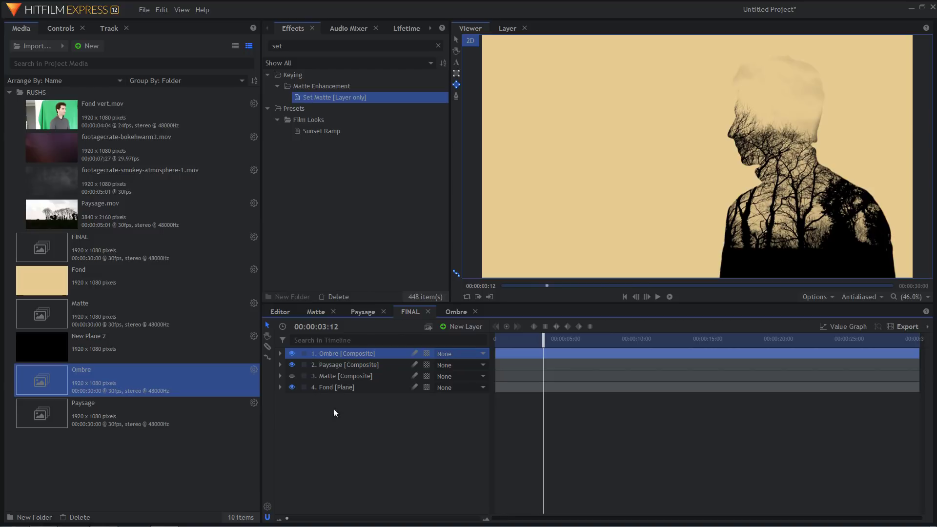
pyautogui.click(339, 426)
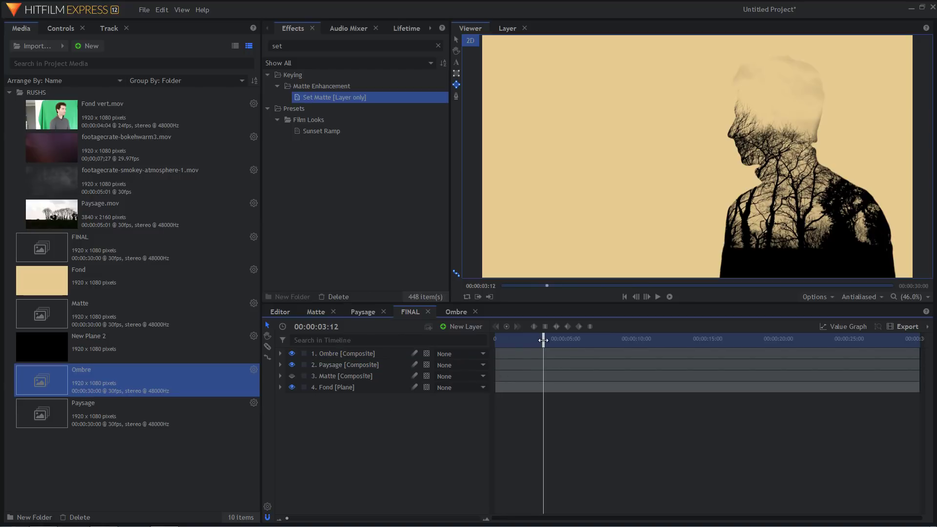
pyautogui.moveTo(543, 341); pyautogui.dragTo(494, 341)
pyautogui.press('space')
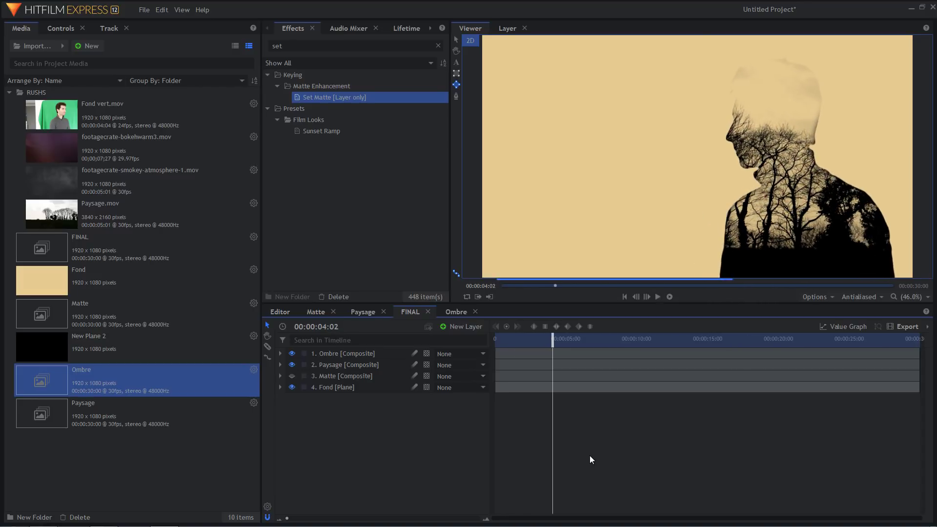
pyautogui.press('space')
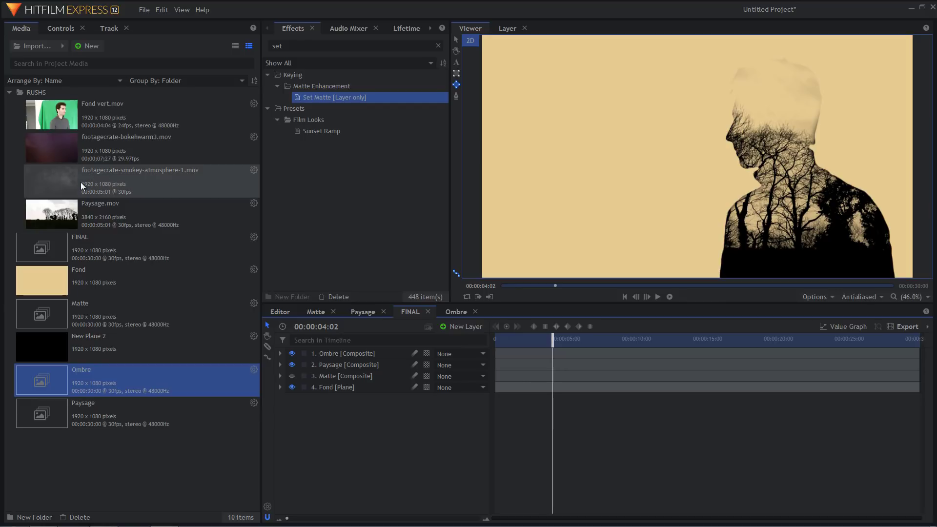
# Add footagecrate-smokey-atmosphere-1.mov as the top layer of FINAL with the Multiply blend mode
pyautogui.click(65, 179)
pyautogui.moveTo(54, 179); pyautogui.dragTo(359, 352)
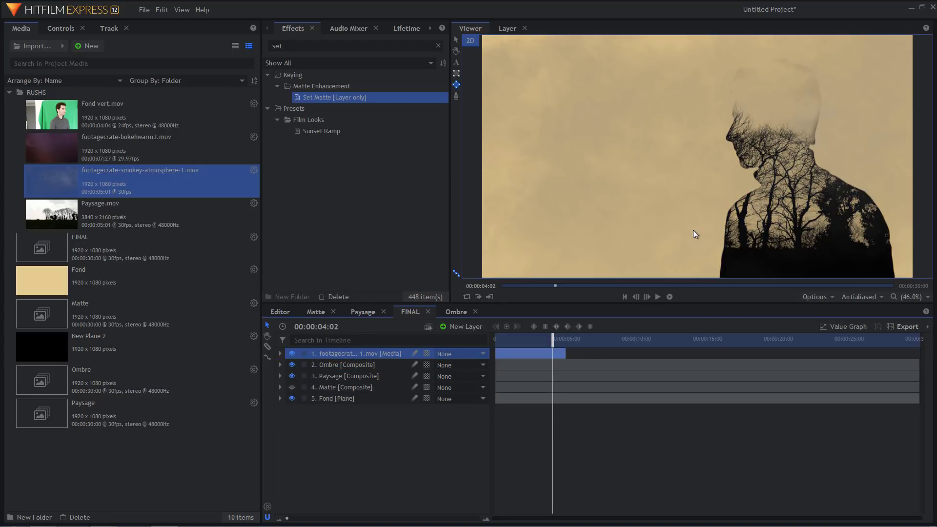
pyautogui.rightClick(361, 355)
pyautogui.moveTo(401, 19)
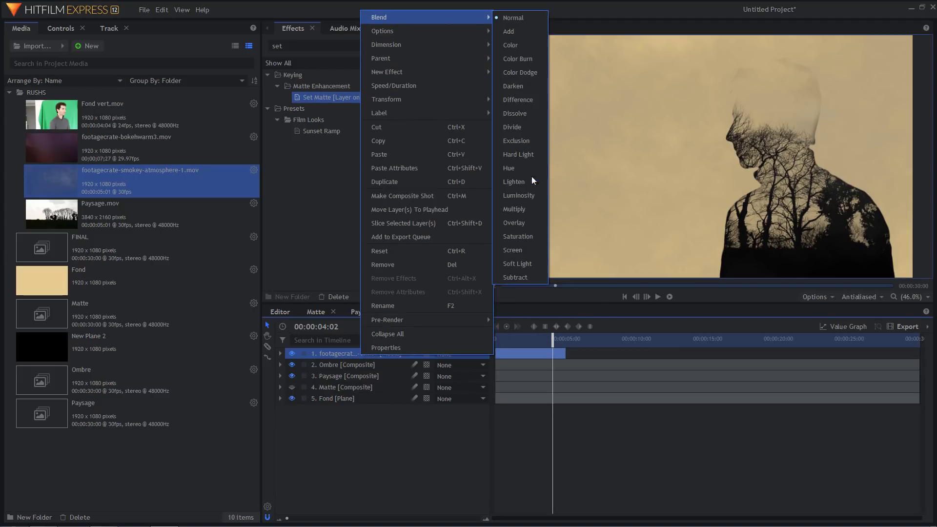
pyautogui.click(519, 210)
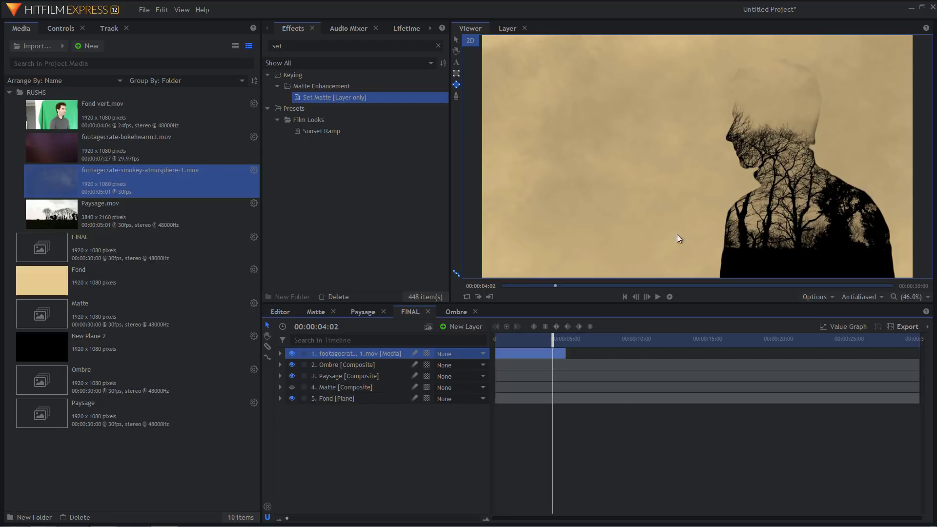
pyautogui.moveTo(554, 340)
pyautogui.mouseDown()
pyautogui.moveTo(495, 344)
pyautogui.moveTo(552, 358)
pyautogui.mouseUp()
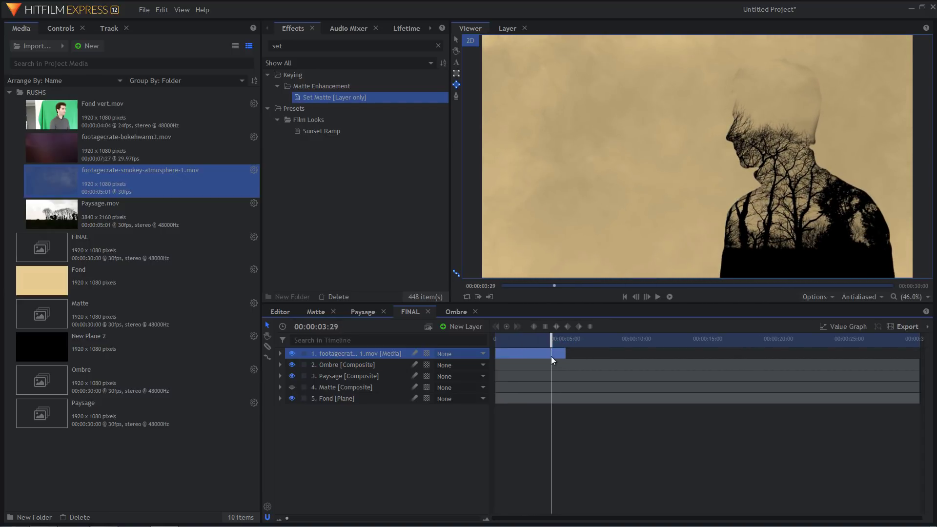
# Add footagecrate-bokehwarm3.mov as the top layer of FINAL, cut off its opening and return to the composite's start
pyautogui.click(104, 149)
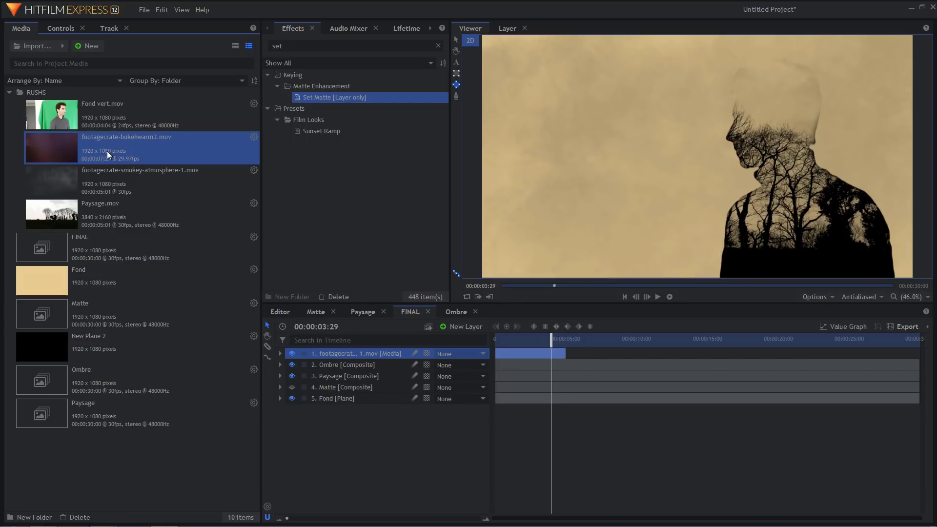
pyautogui.moveTo(57, 143); pyautogui.dragTo(342, 350)
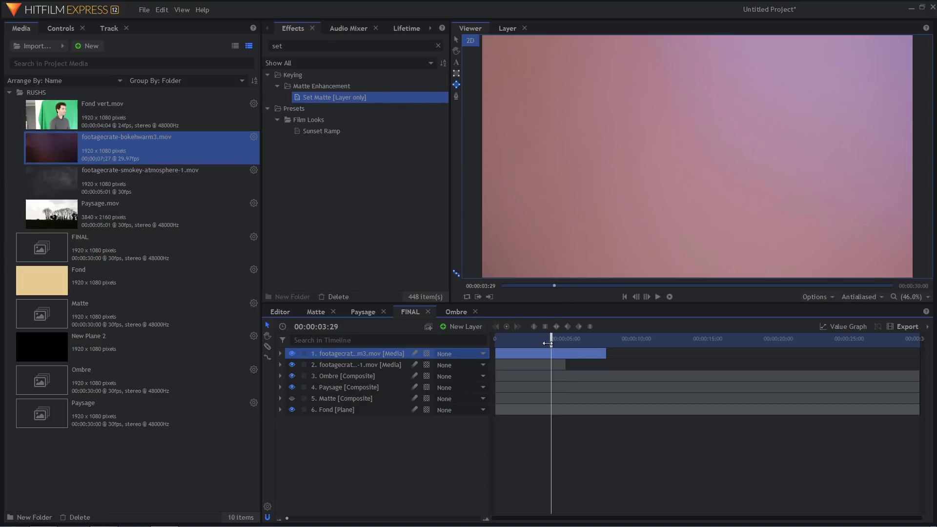
pyautogui.moveTo(549, 342); pyautogui.dragTo(526, 352)
pyautogui.click(496, 346)
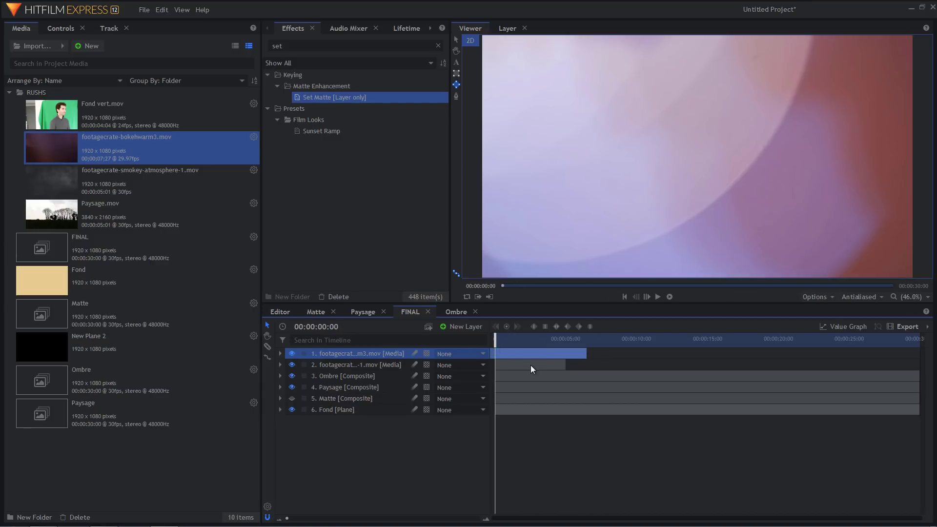
# Change the blend mode of the footagecrate-bokehwarm3.mov layer so it mixes with the layers below, and set its opacity to 35%
pyautogui.rightClick(360, 352)
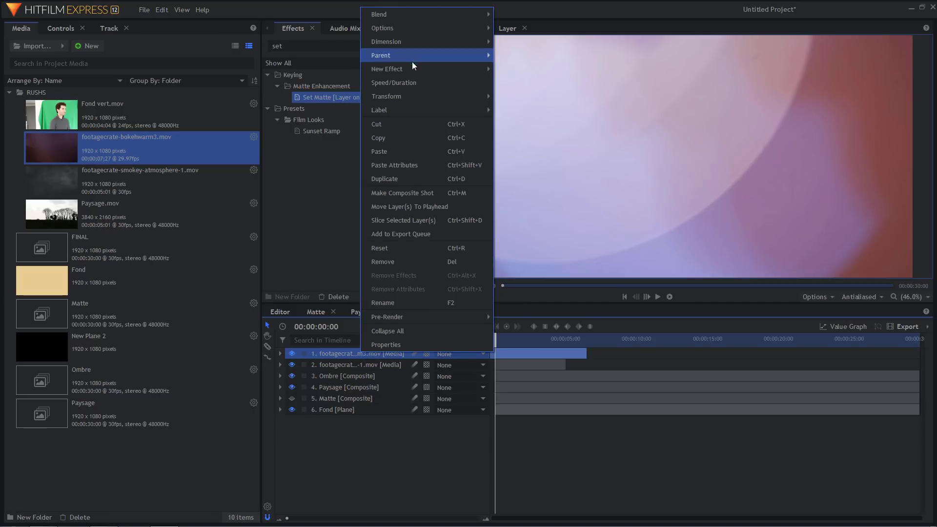
pyautogui.moveTo(399, 13)
pyautogui.click(531, 210)
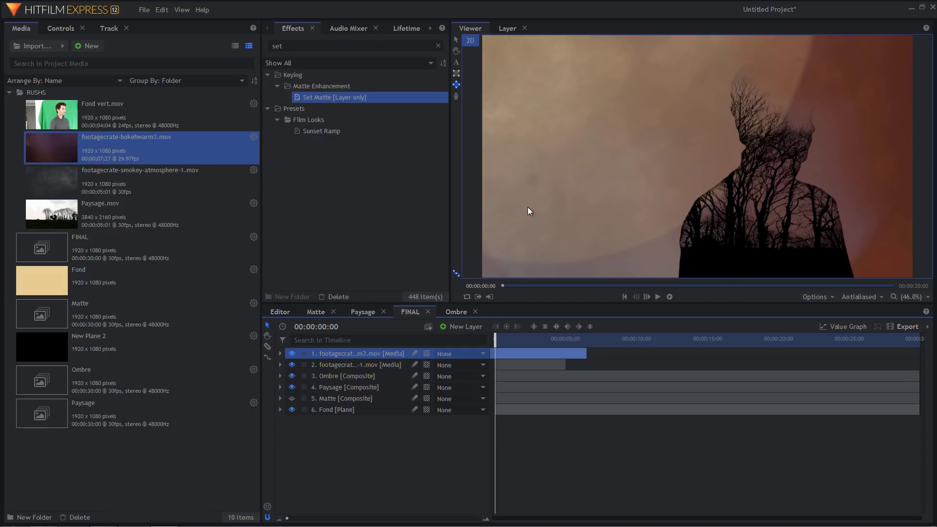
pyautogui.click(280, 353)
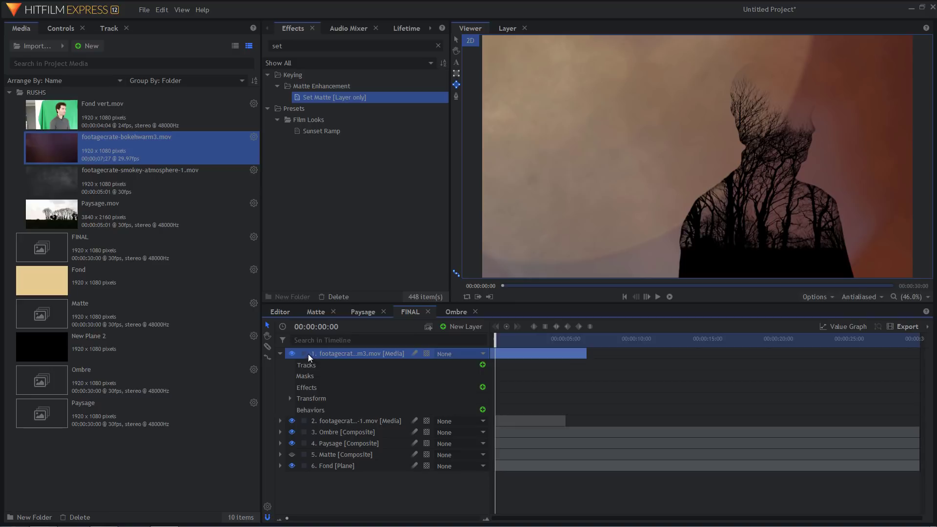
pyautogui.click(290, 398)
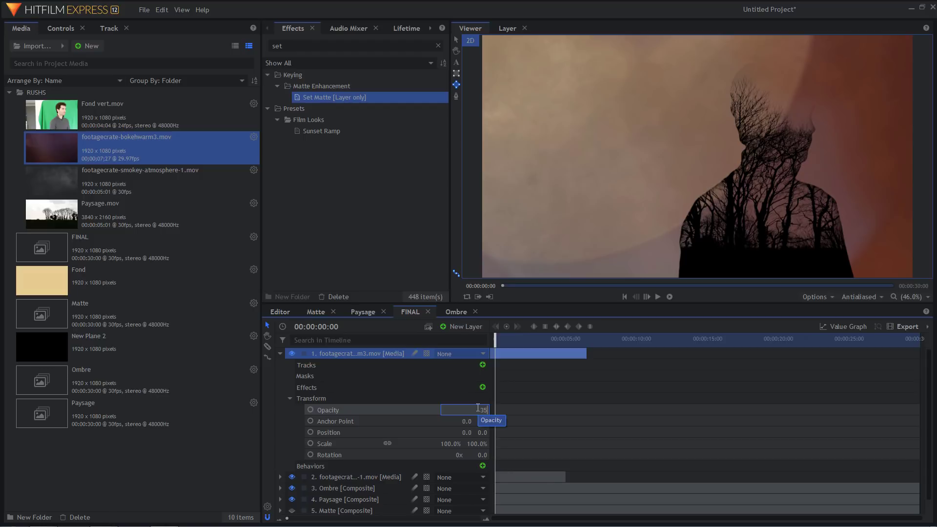
pyautogui.moveTo(478, 410); pyautogui.dragTo(477, 408)
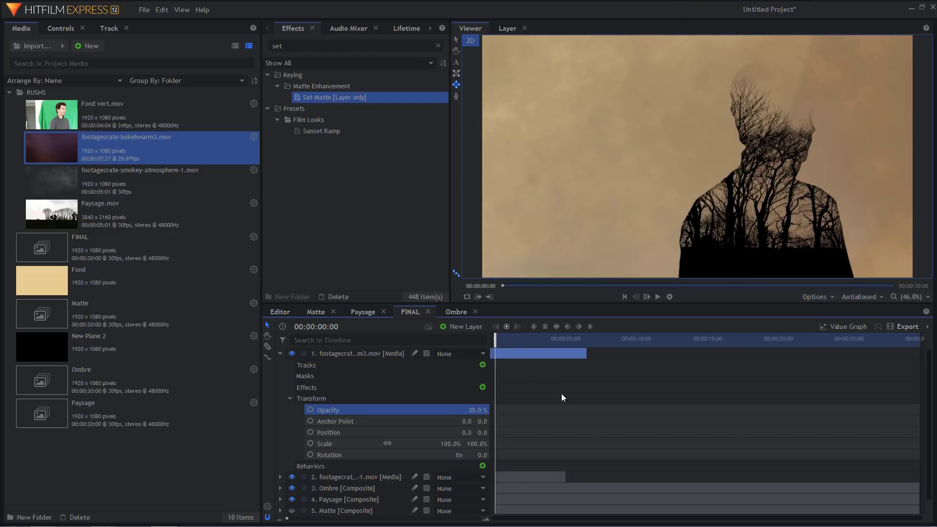
# Play FINAL to review the bokeh overlay, return to the start and collapse the bokeh layer's properties
pyautogui.press('space')
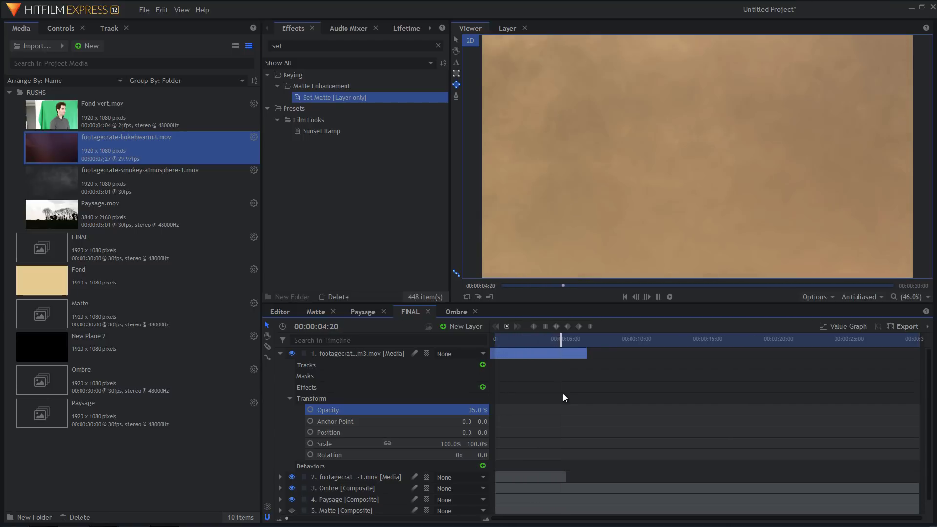
pyautogui.press('space')
pyautogui.moveTo(564, 343); pyautogui.dragTo(514, 347)
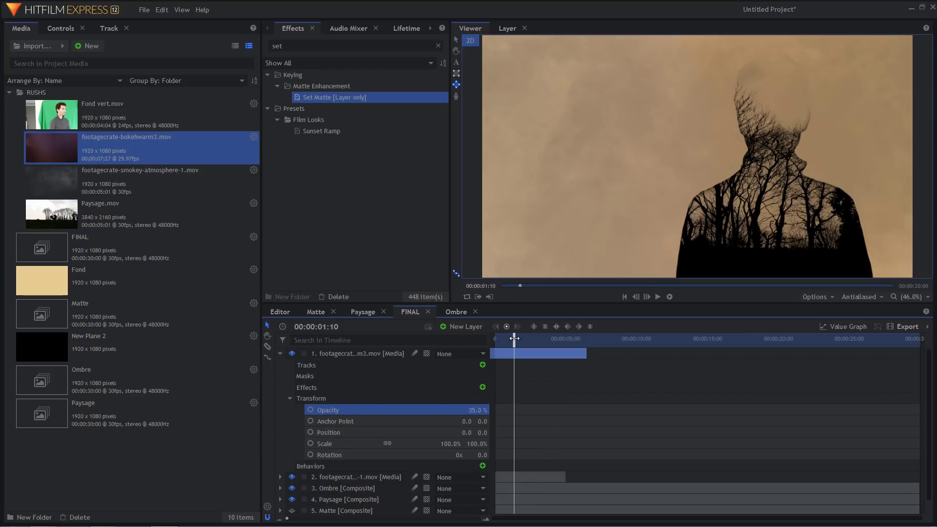
pyautogui.moveTo(515, 338); pyautogui.dragTo(468, 344)
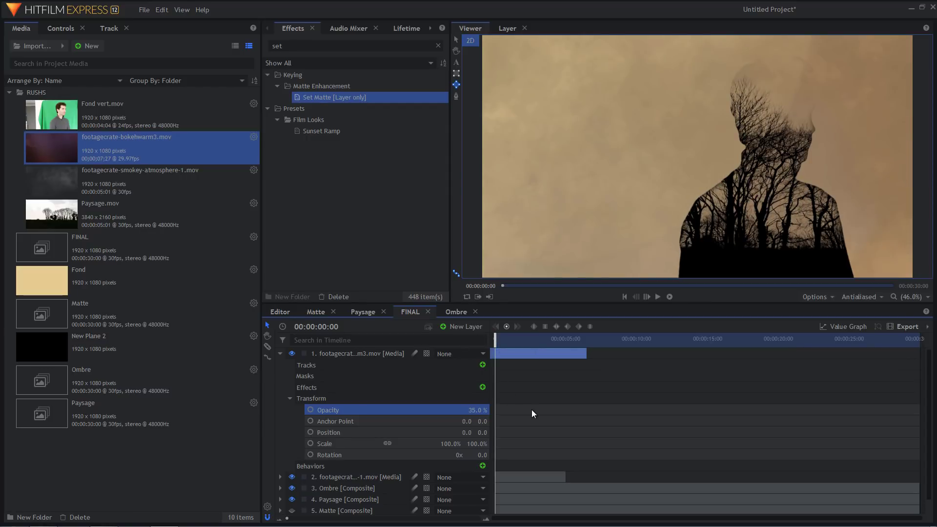
pyautogui.click(280, 354)
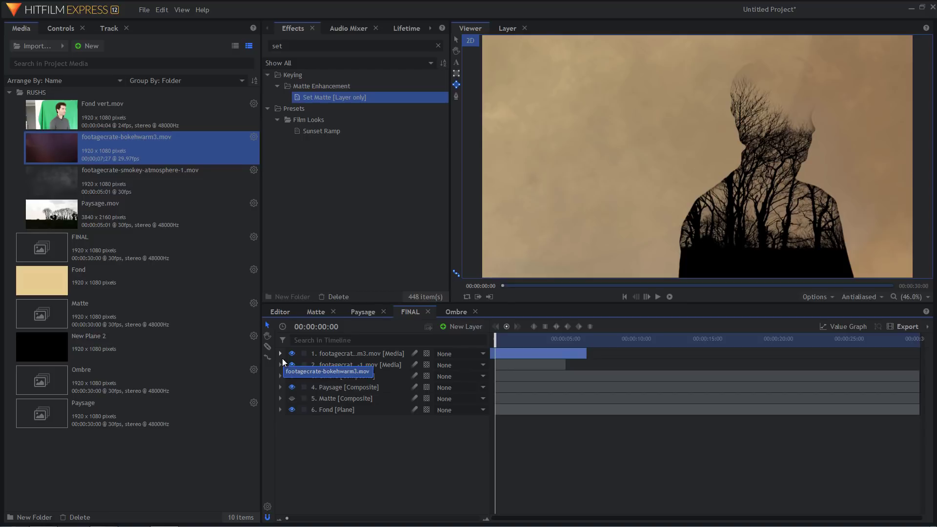
# Add a text layer with the person's first name in capitals in the empty area beside the man's silhouette
pyautogui.click(458, 63)
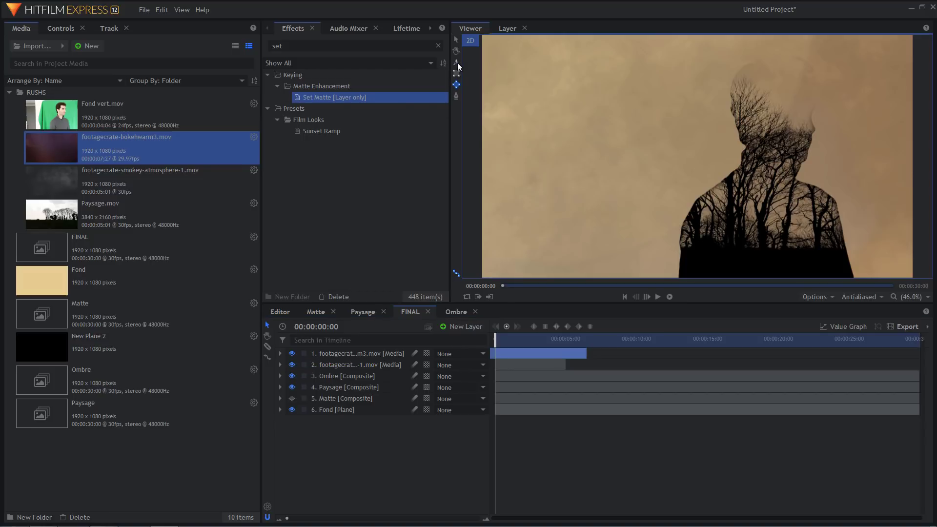
pyautogui.click(530, 186)
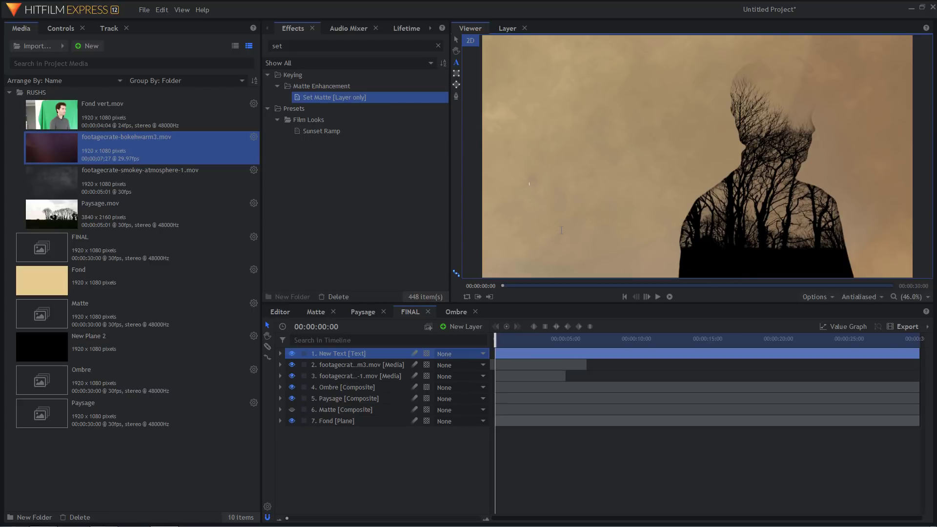
pyautogui.write('BAPTISTE')
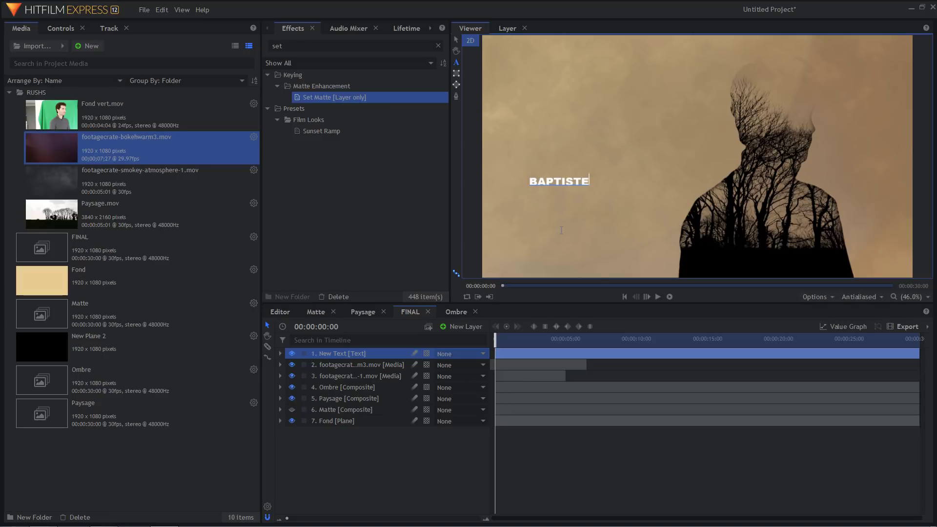
# Select all of the title text and change its fill colour to black
pyautogui.hotkey('ctrl', 'a')
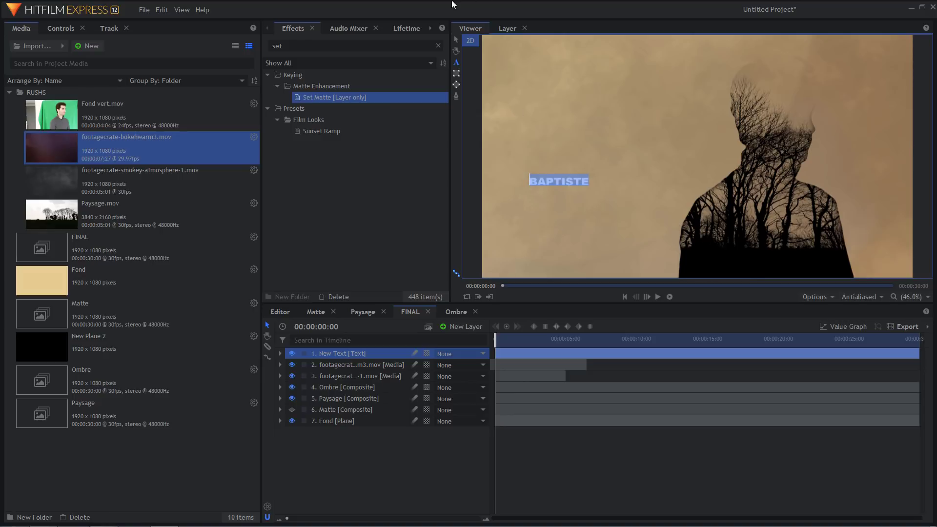
pyautogui.click(429, 28)
pyautogui.click(430, 28)
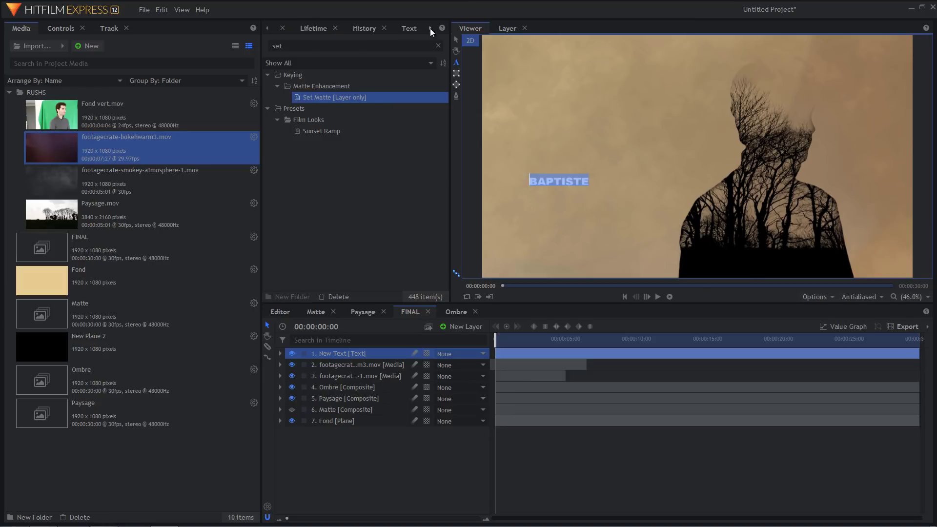
pyautogui.click(430, 28)
pyautogui.click(362, 29)
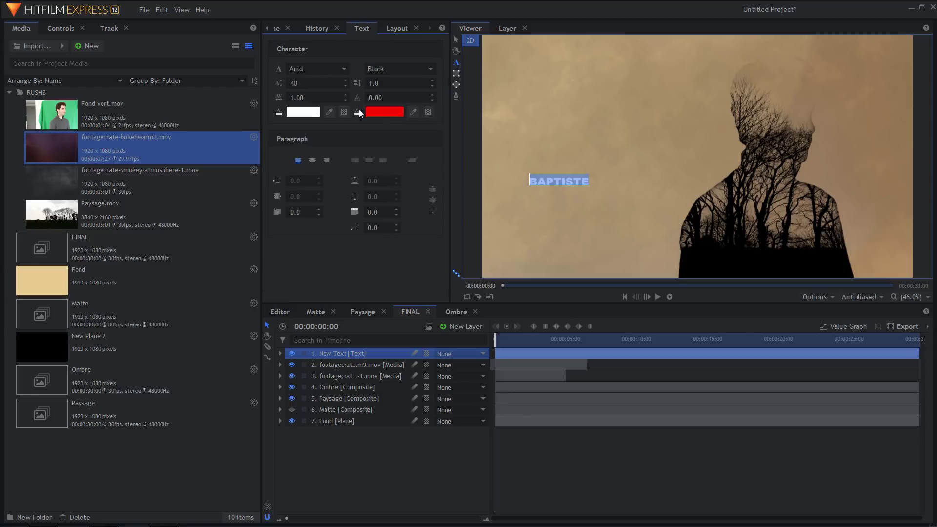
pyautogui.click(301, 113)
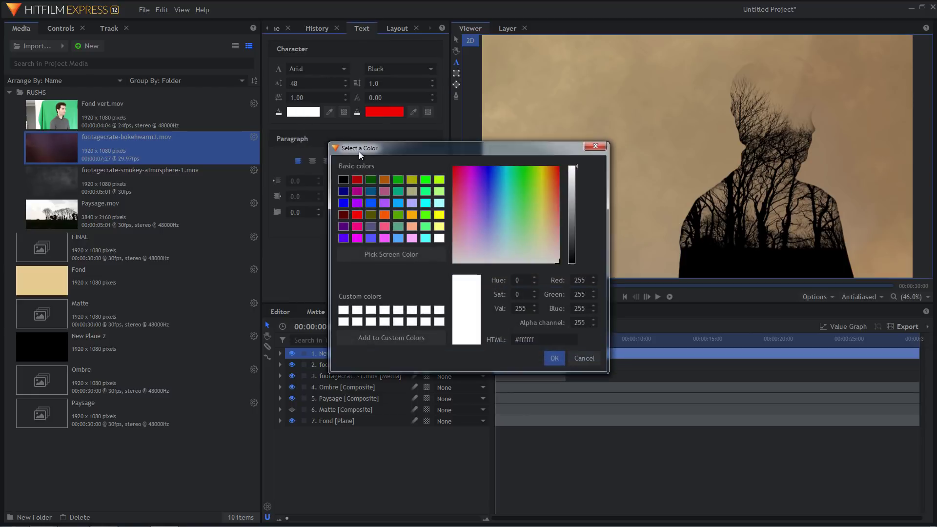
pyautogui.click(343, 180)
pyautogui.click(554, 359)
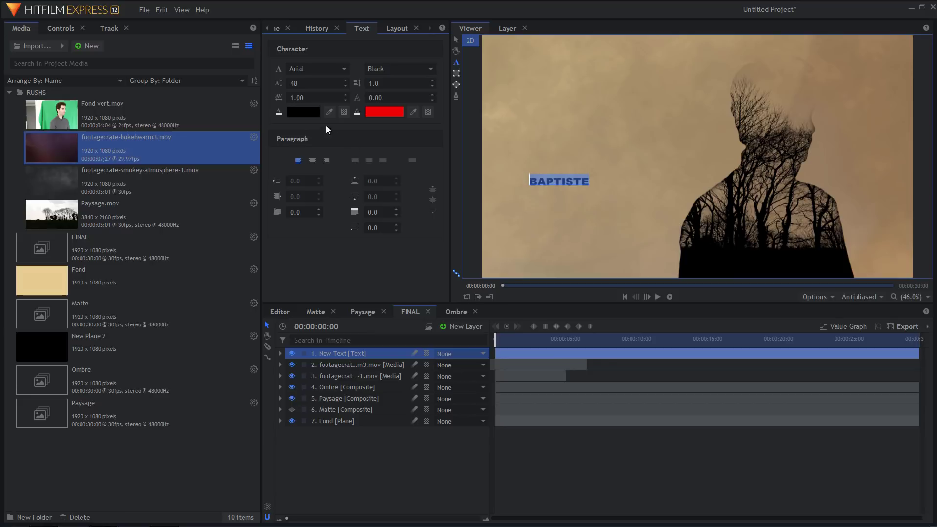
# Set the title in Adobe Garamond Pro at size 83 and move it straight down to a vertical position of about -295
pyautogui.click(312, 72)
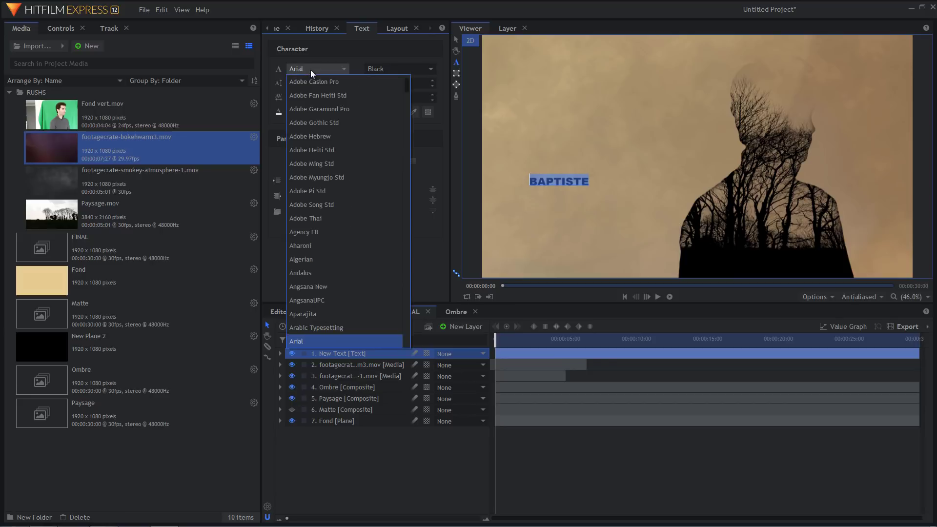
pyautogui.click(327, 110)
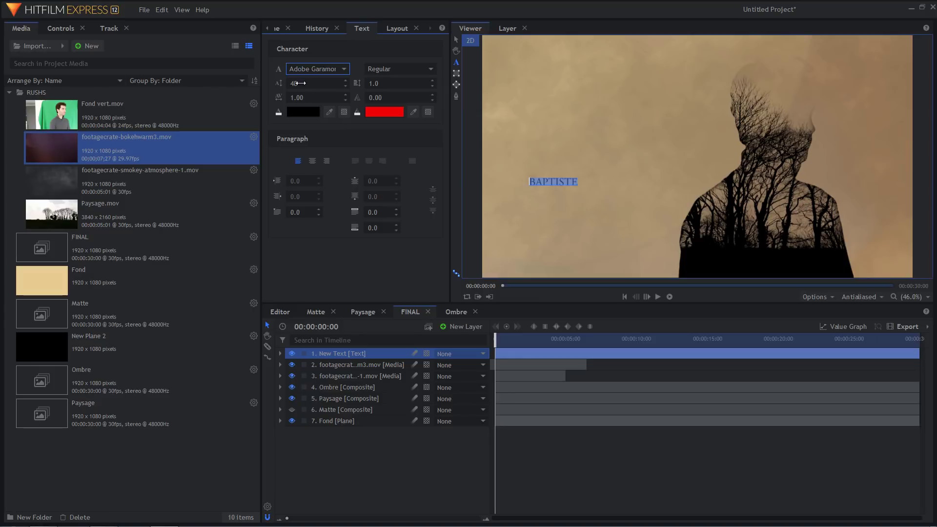
pyautogui.moveTo(315, 83); pyautogui.dragTo(334, 81)
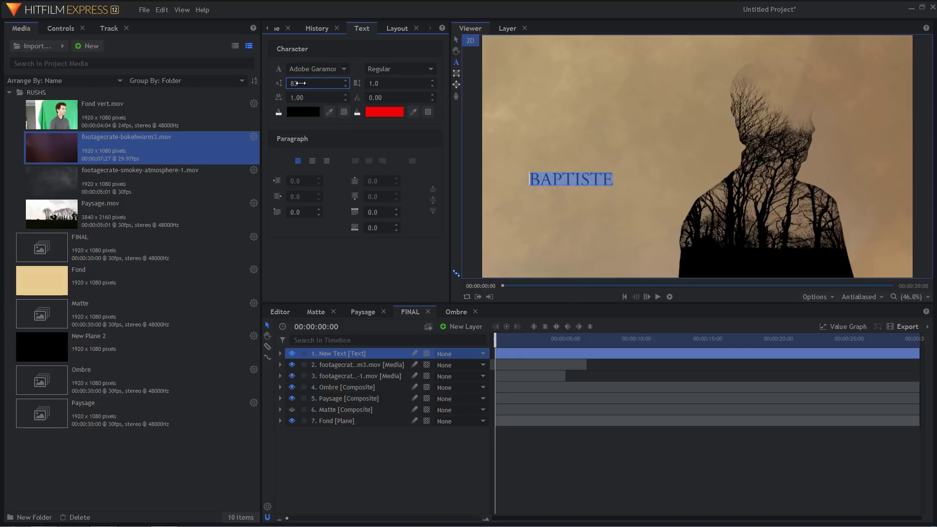
pyautogui.click(455, 39)
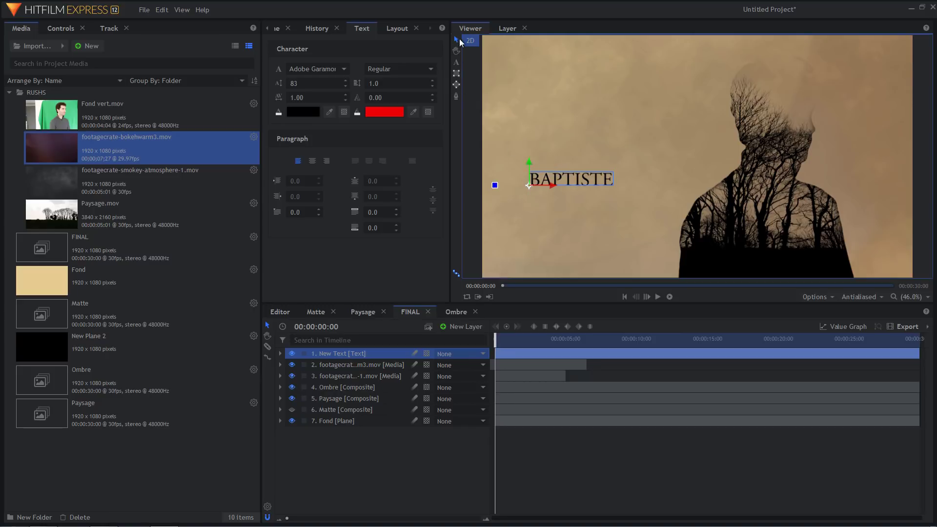
pyautogui.moveTo(530, 163); pyautogui.dragTo(523, 199)
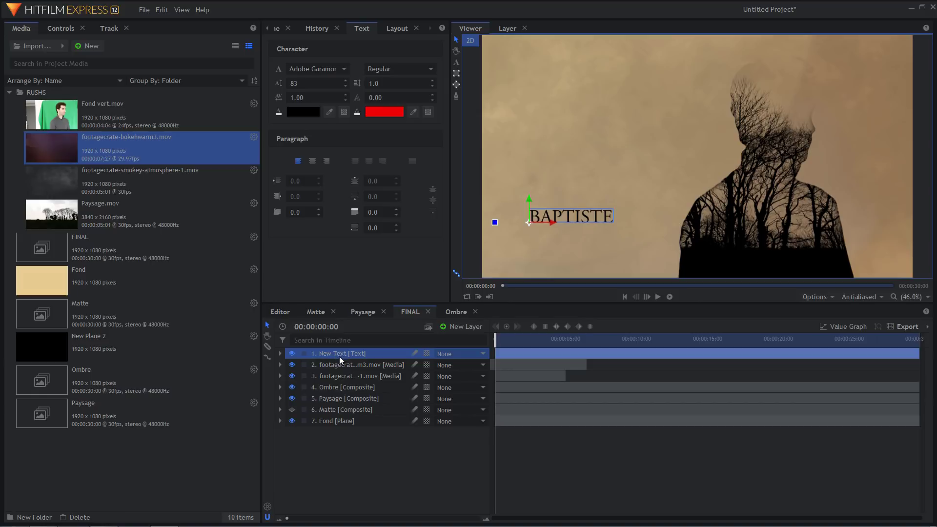
# Enable keyframing on the text layer's opacity at 00:00:00:00 and set that keyframe to 0%
pyautogui.click(280, 353)
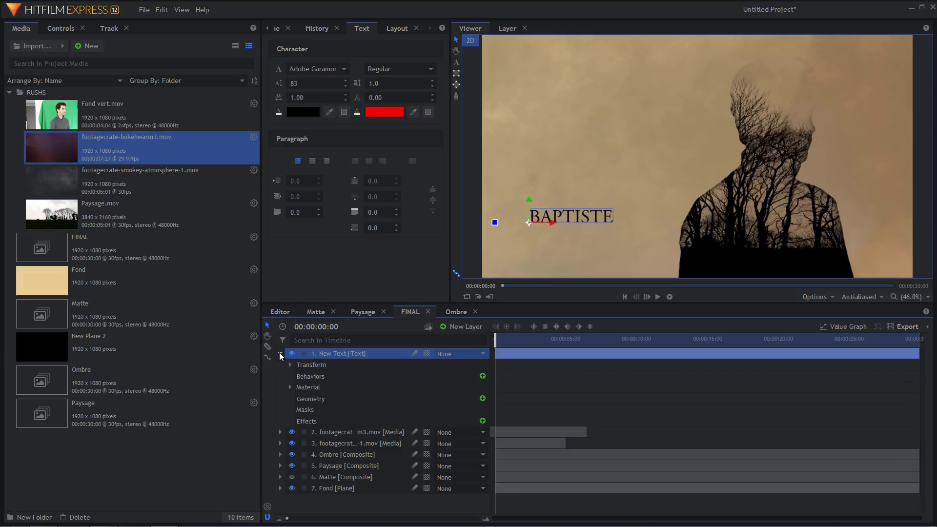
pyautogui.click(290, 365)
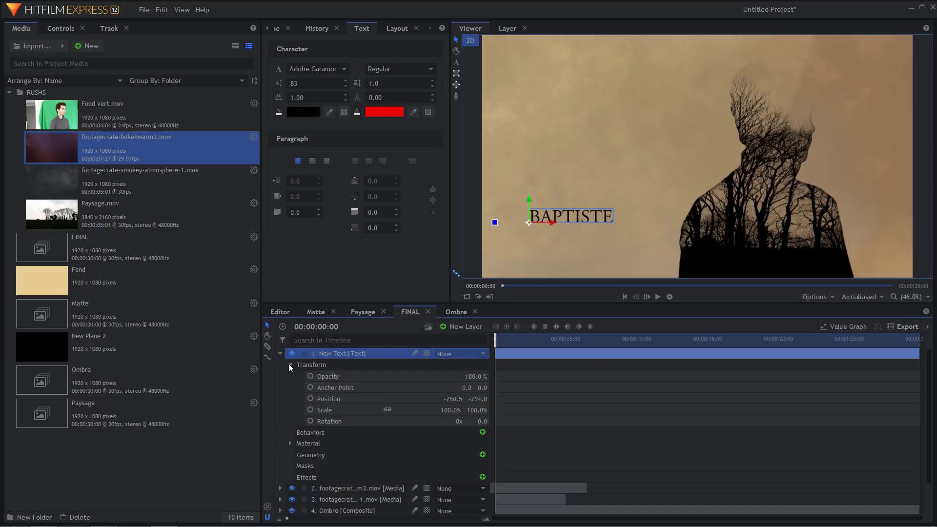
pyautogui.click(348, 377)
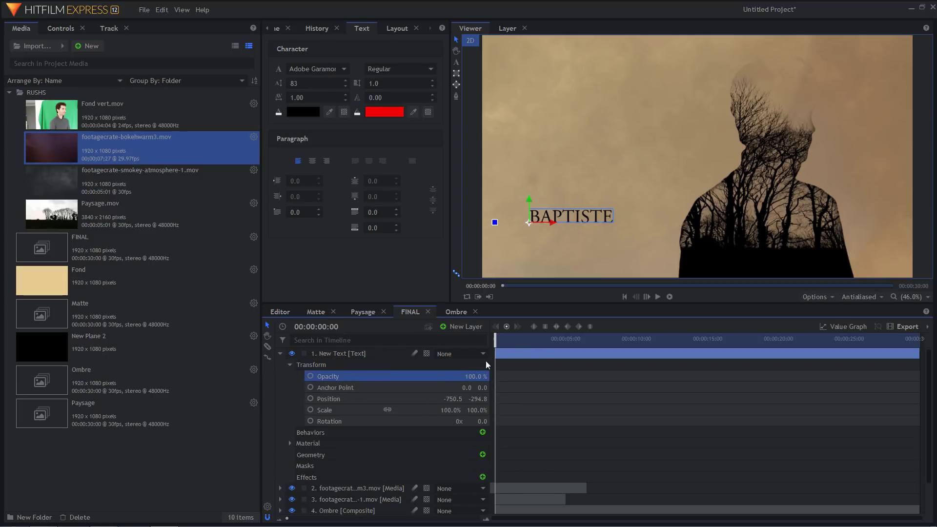
pyautogui.click(311, 377)
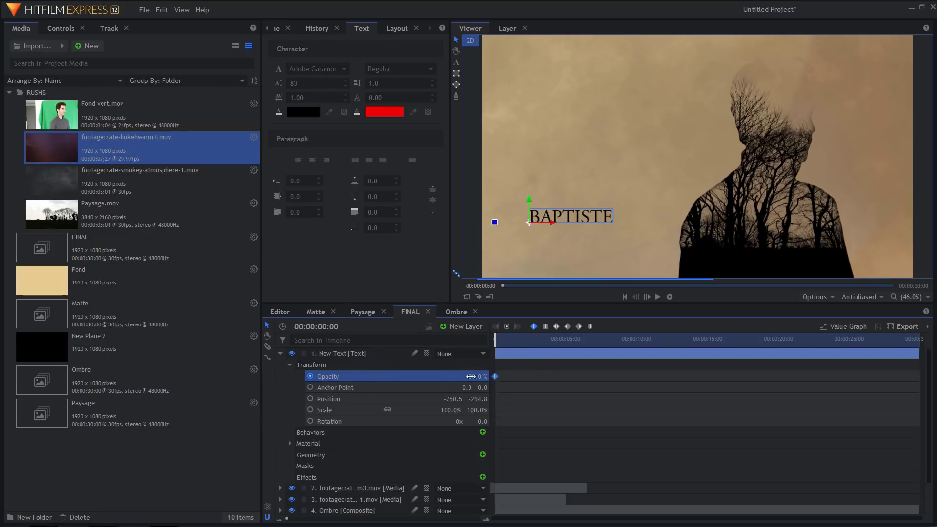
pyautogui.click(474, 376)
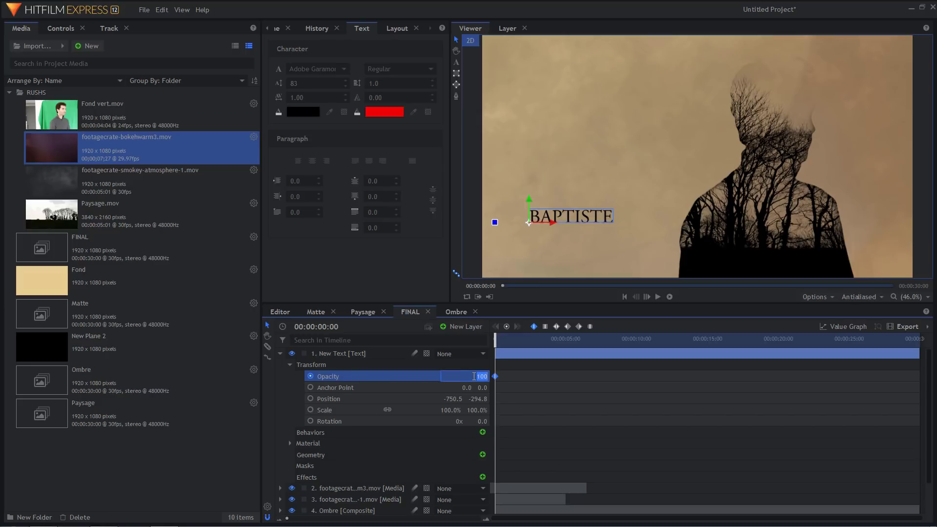
pyautogui.write('0')
pyautogui.press('Return')
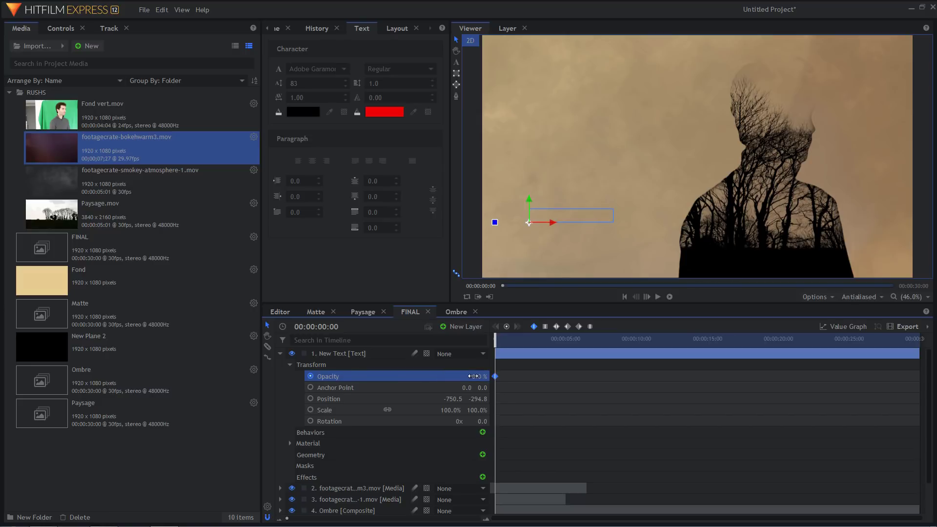
# Add a 100% opacity keyframe to the text layer at 00:00:00:20 and return to the composite's start
pyautogui.click(333, 327)
pyautogui.moveTo(332, 327); pyautogui.dragTo(340, 328)
pyautogui.write('20')
pyautogui.press('Return')
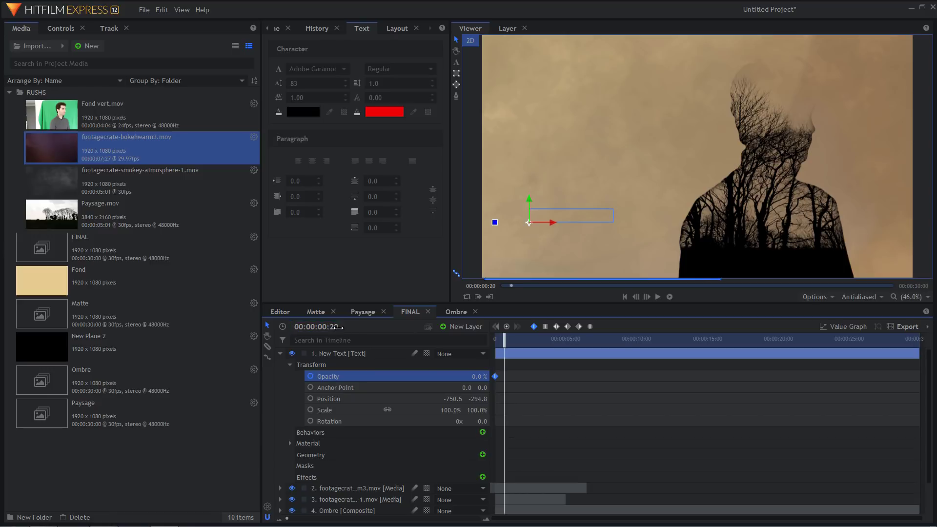
pyautogui.click(481, 376)
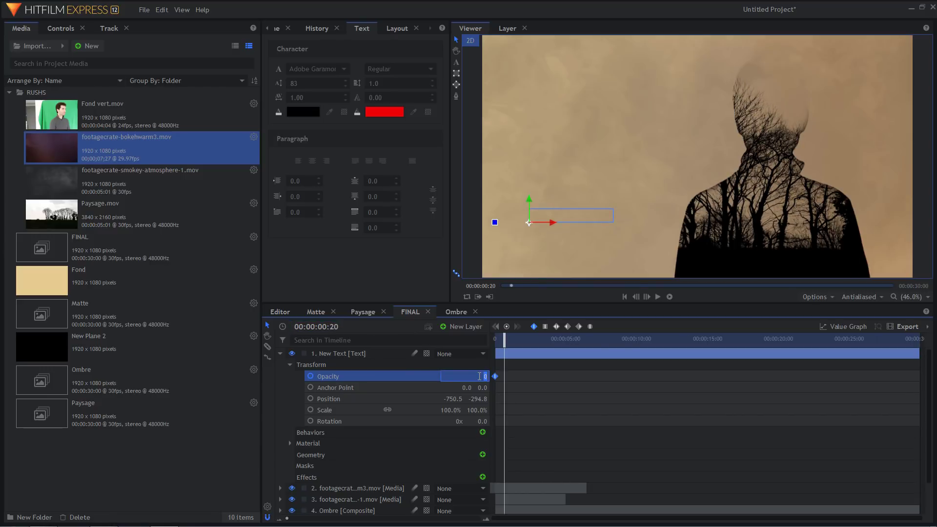
pyautogui.write('100')
pyautogui.press('Return')
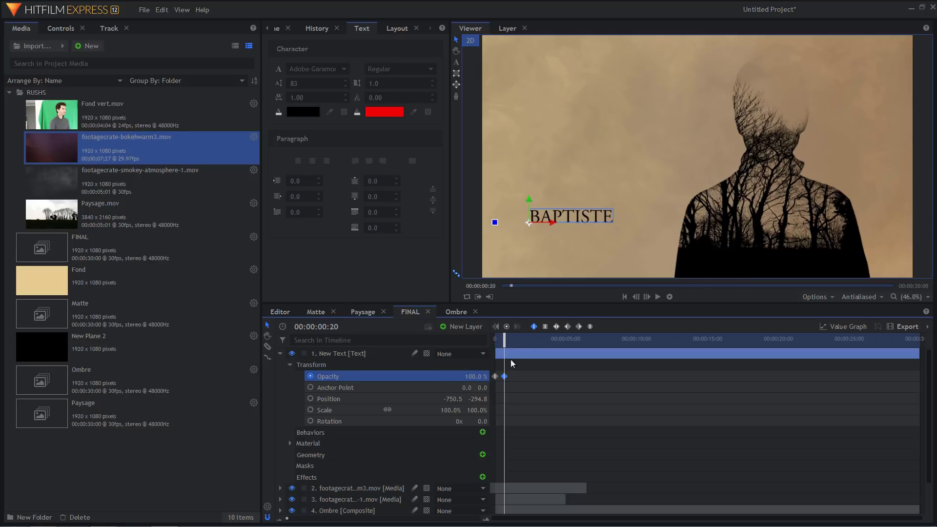
pyautogui.moveTo(505, 344); pyautogui.dragTo(482, 346)
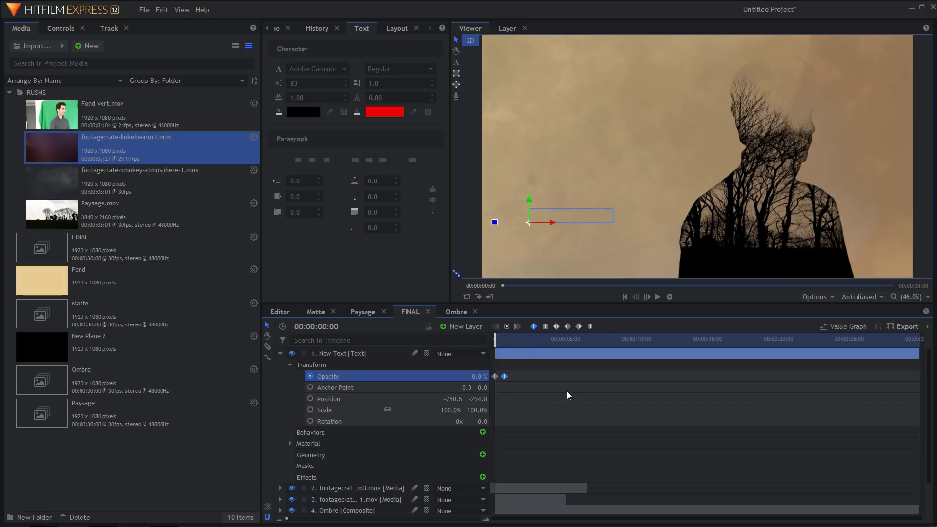